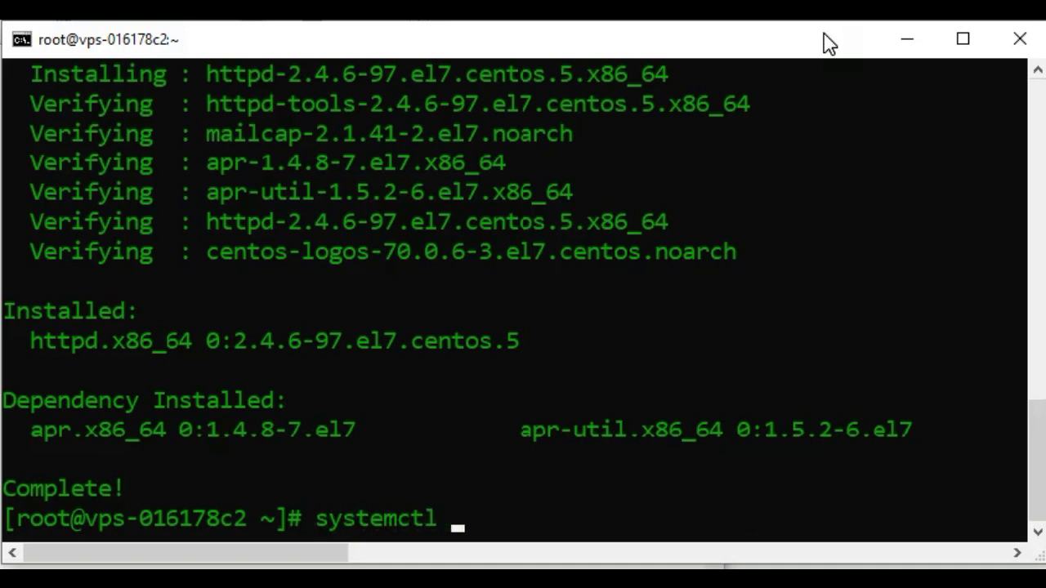
Start the httpd.service with systemctl and enable it to launch at boot.
text(rt httpd.service)
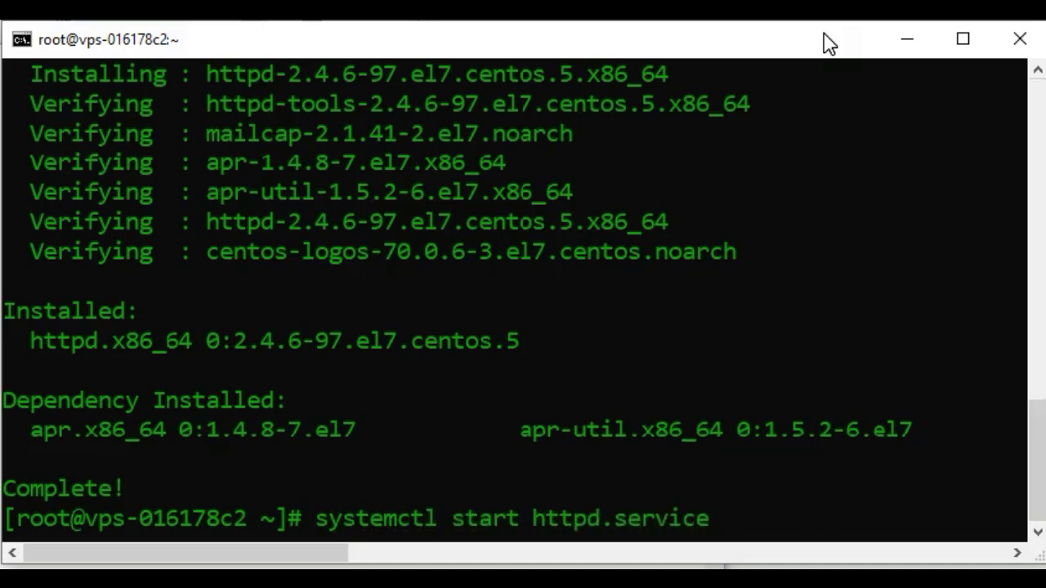
key(Return)
text(system)
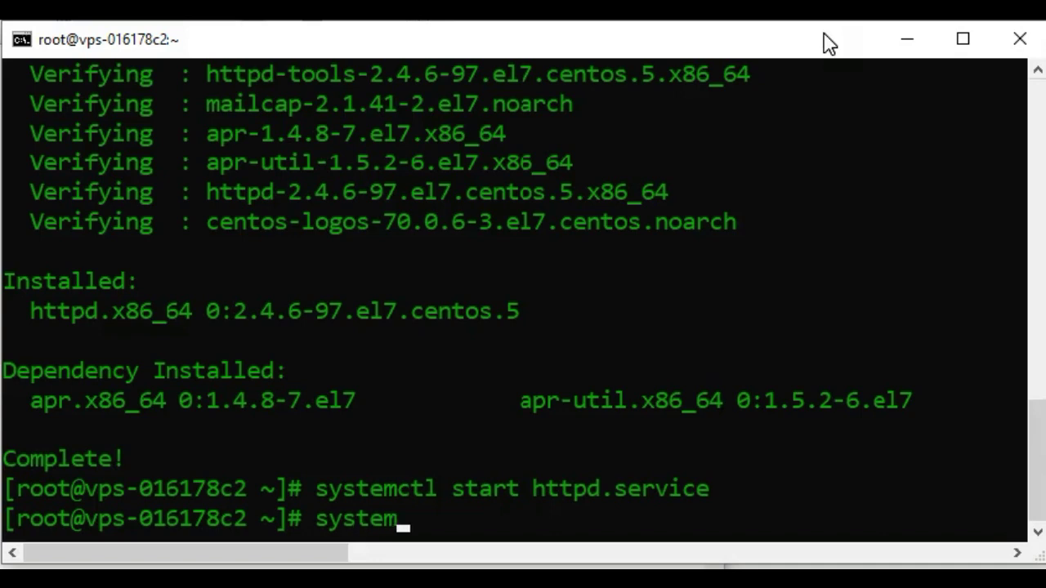
text(ctl enable httpd.service)
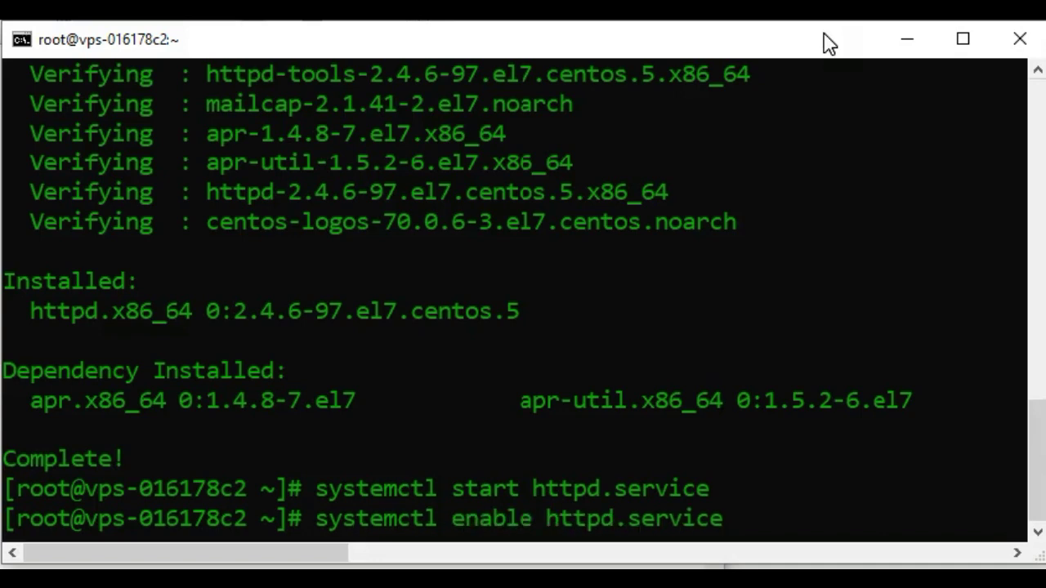
key(Return)
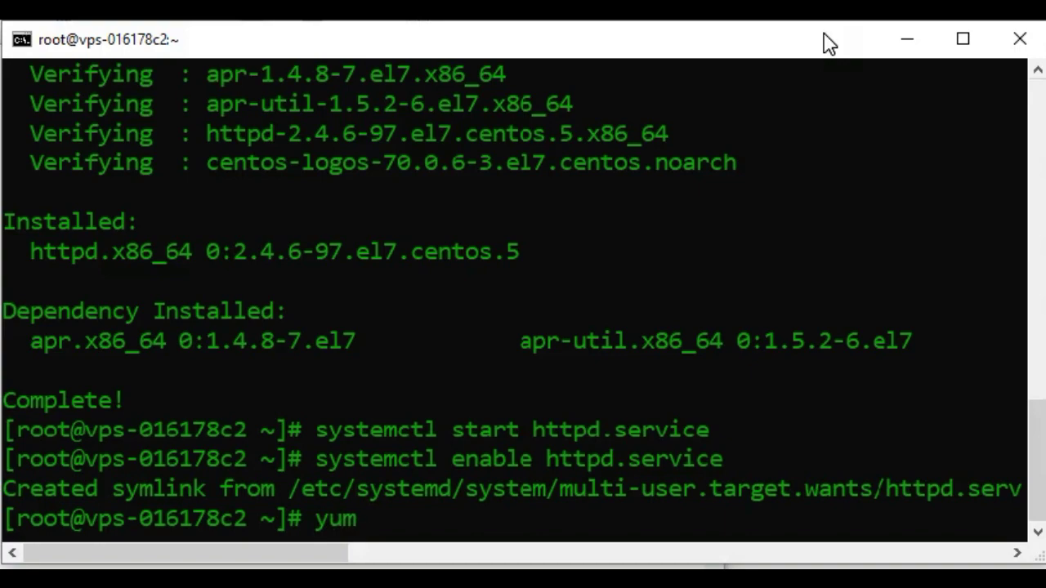
Install PHP with yum using the -y option and restart httpd.service.
text(yum -y install php)
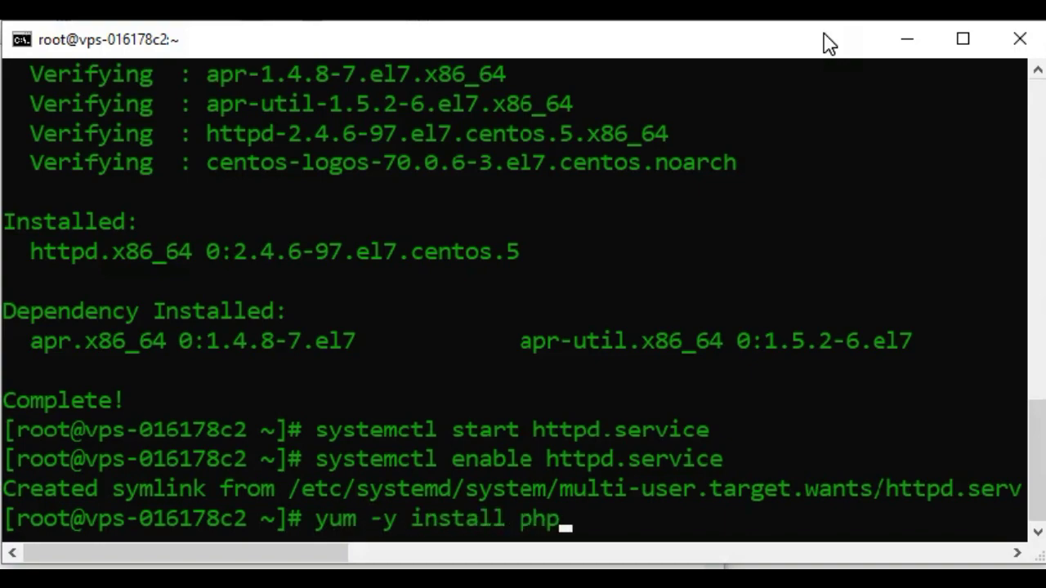
key(Return)
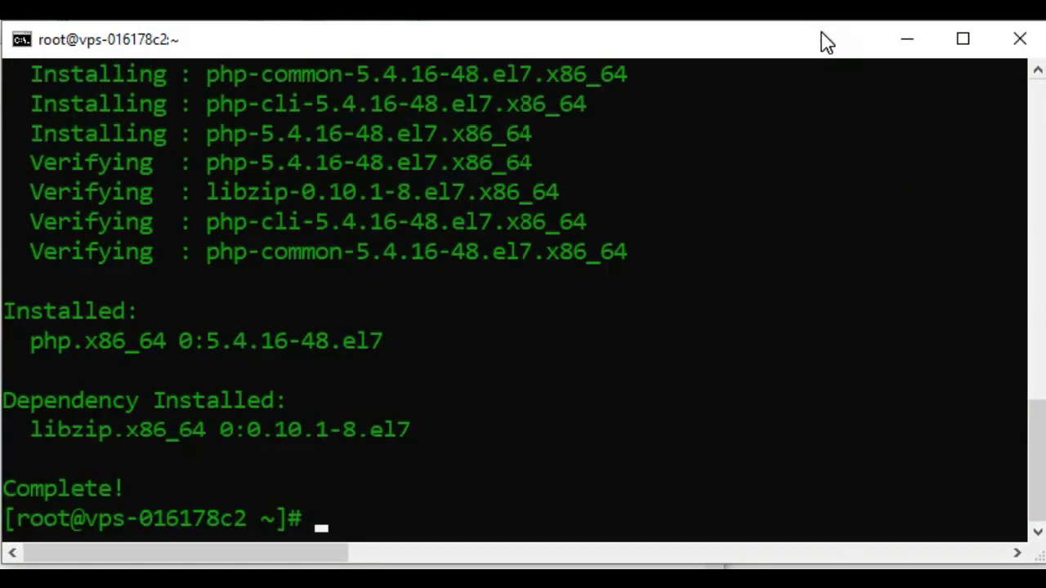
text(systemctl restart)
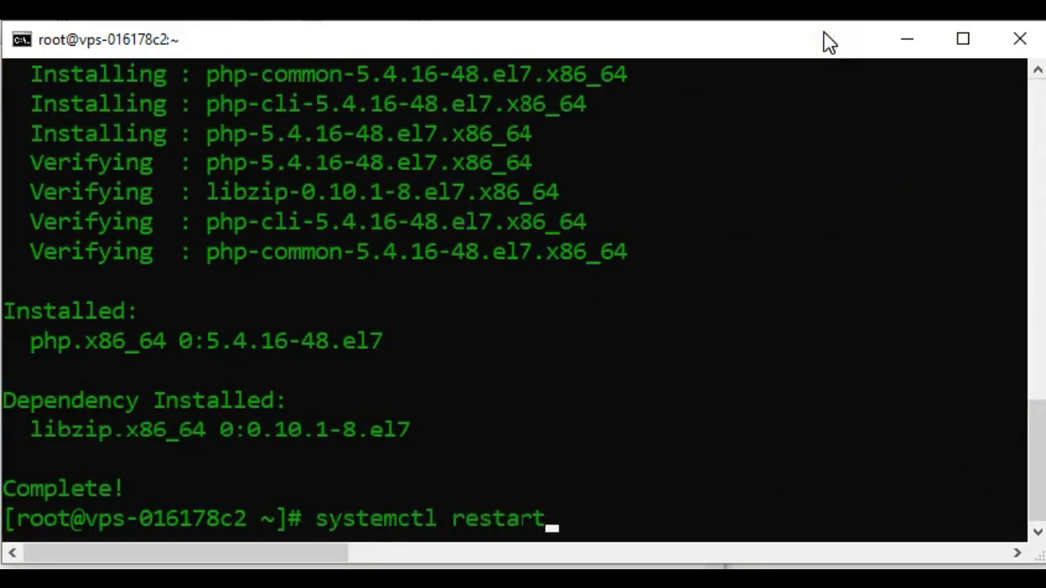
text( httpd.service)
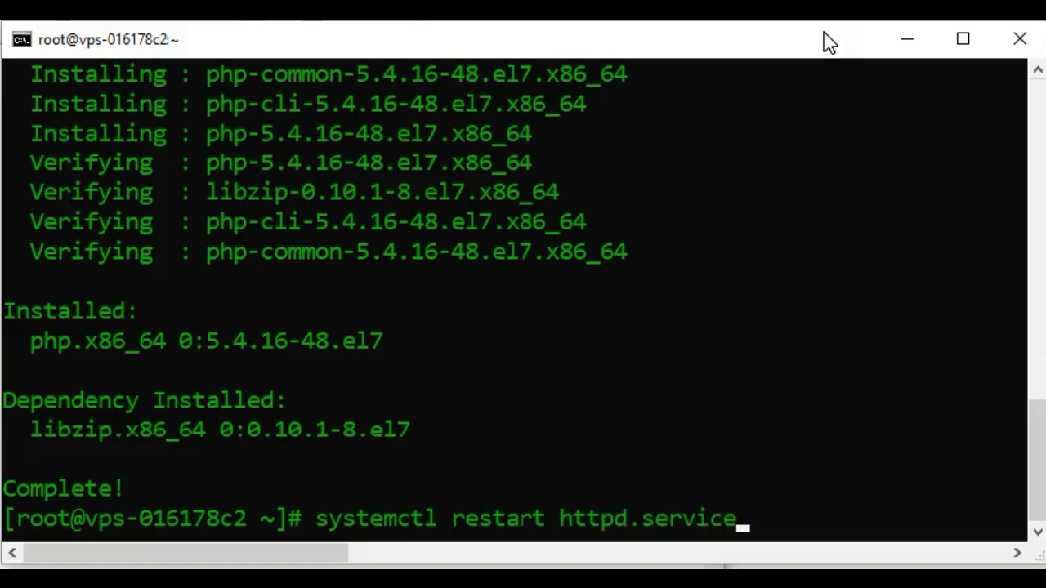
key(Return)
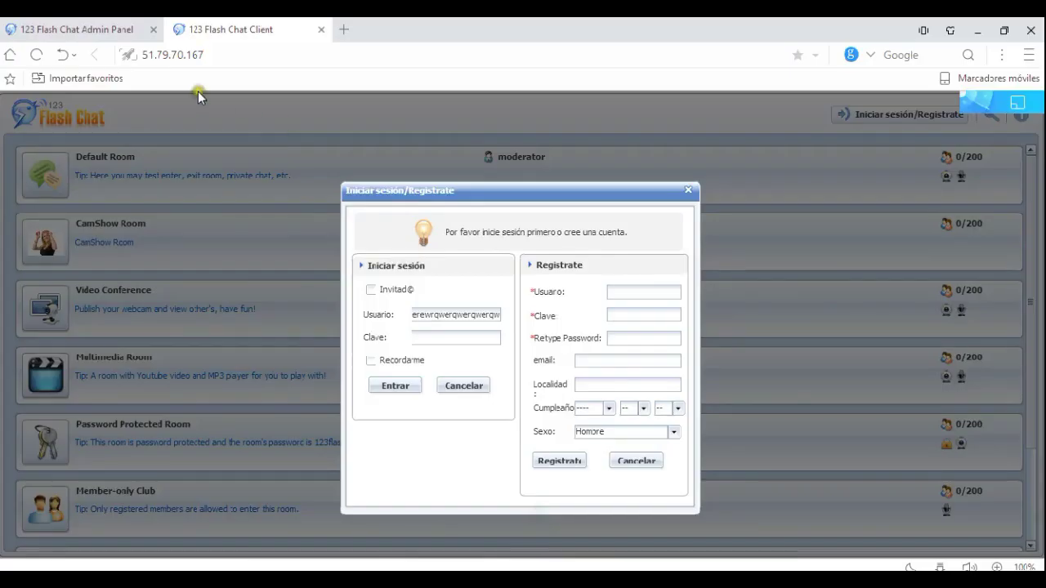
Switch to the browser and load 51.79.70.167 without the port and page path to check the web server's default page.
click(32, 54)
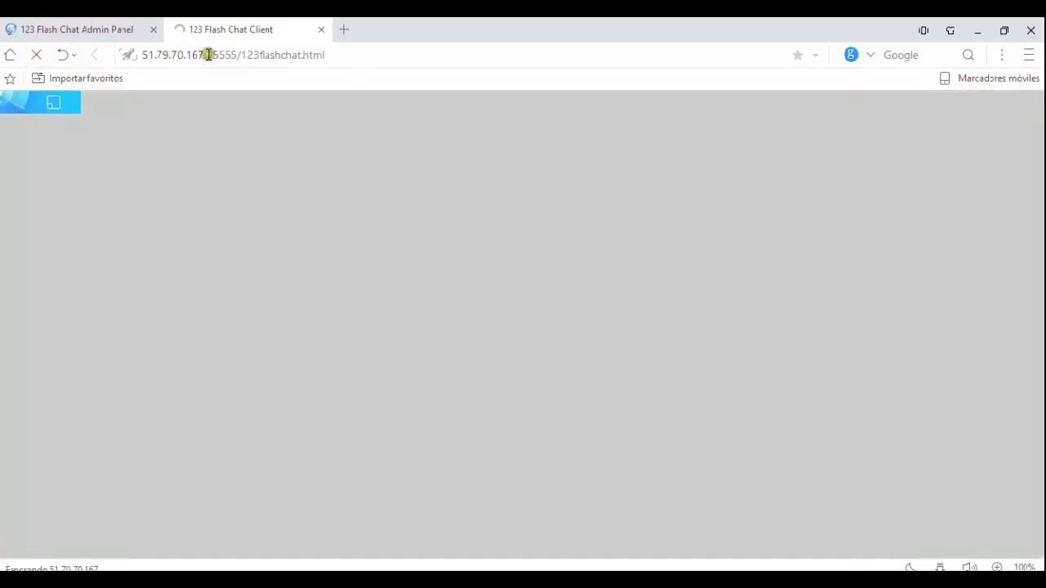
drag(205, 55, 404, 58)
key(BackSpace)
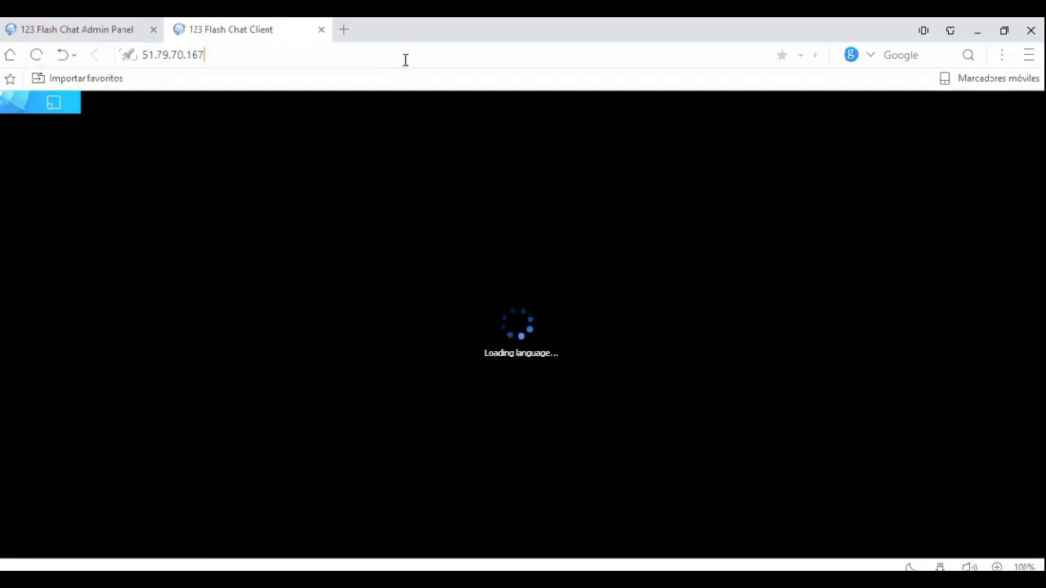
key(Return)
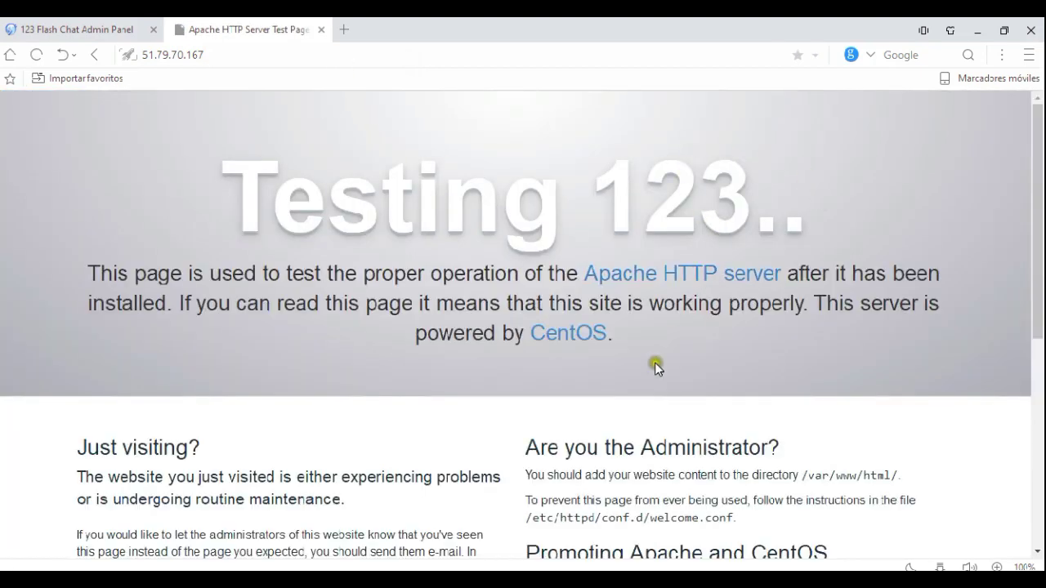
scroll(640, 246, down, 5)
scroll(635, 302, up, 5)
click(269, 50)
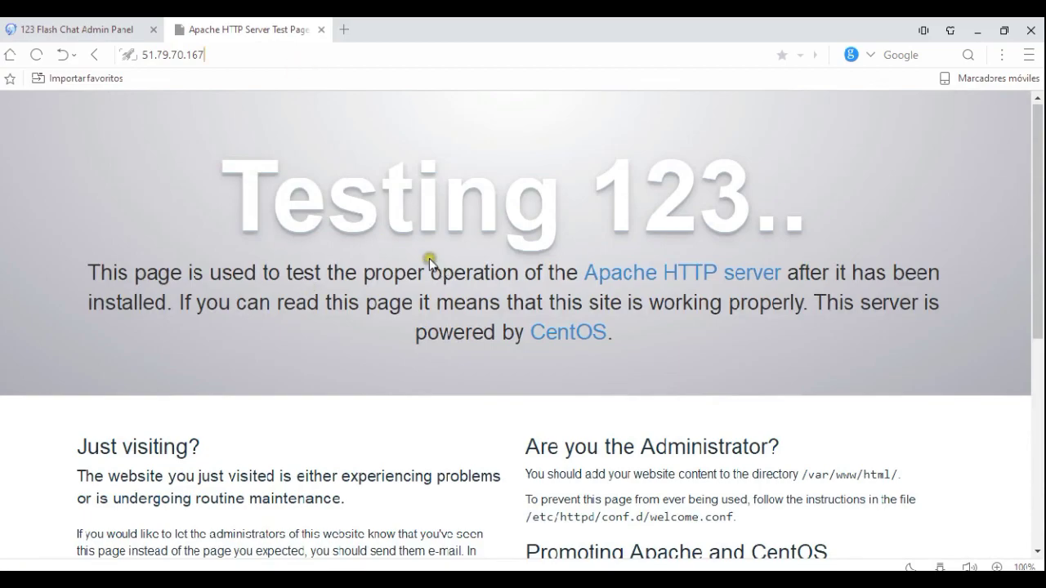
Switch to Core FTP LE and browse the remote server from /root/ to /var/www/html/.
click(427, 570)
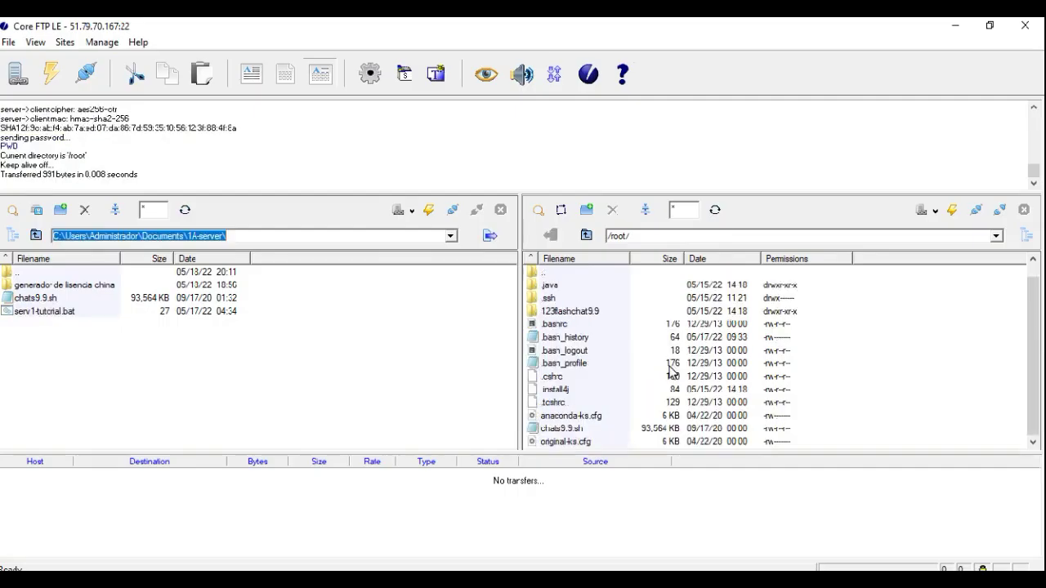
click(609, 235)
drag(609, 235, 644, 233)
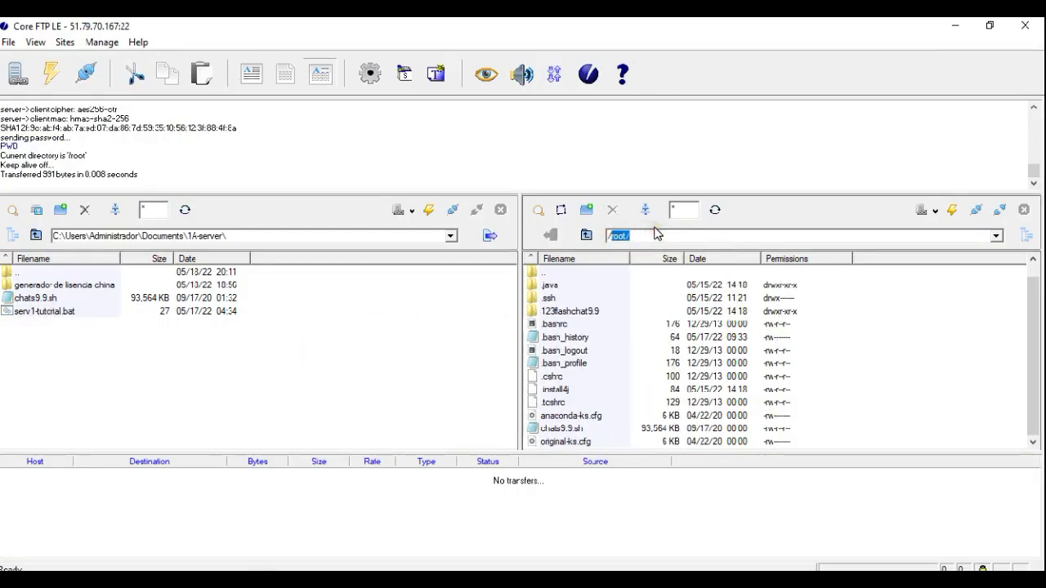
key(BackSpace)
key(Return)
scroll(650, 368, down, 2)
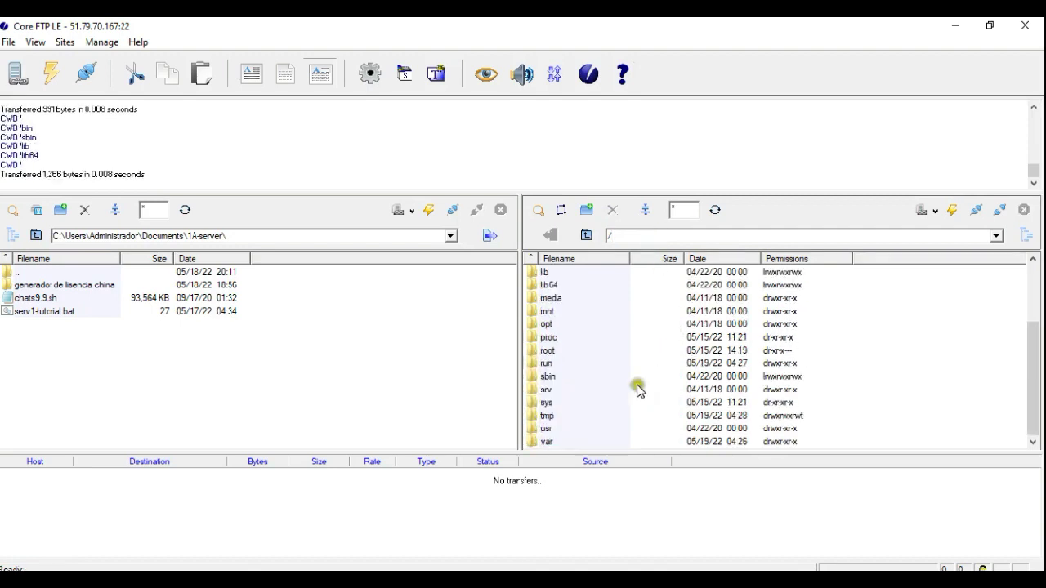
scroll(577, 385, down, 3)
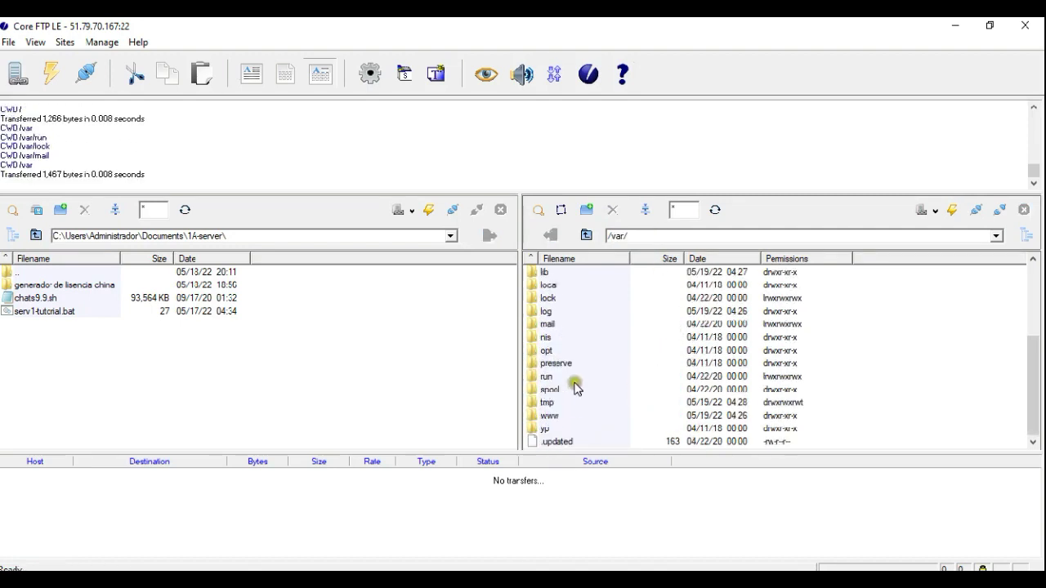
double_click(552, 415)
double_click(556, 311)
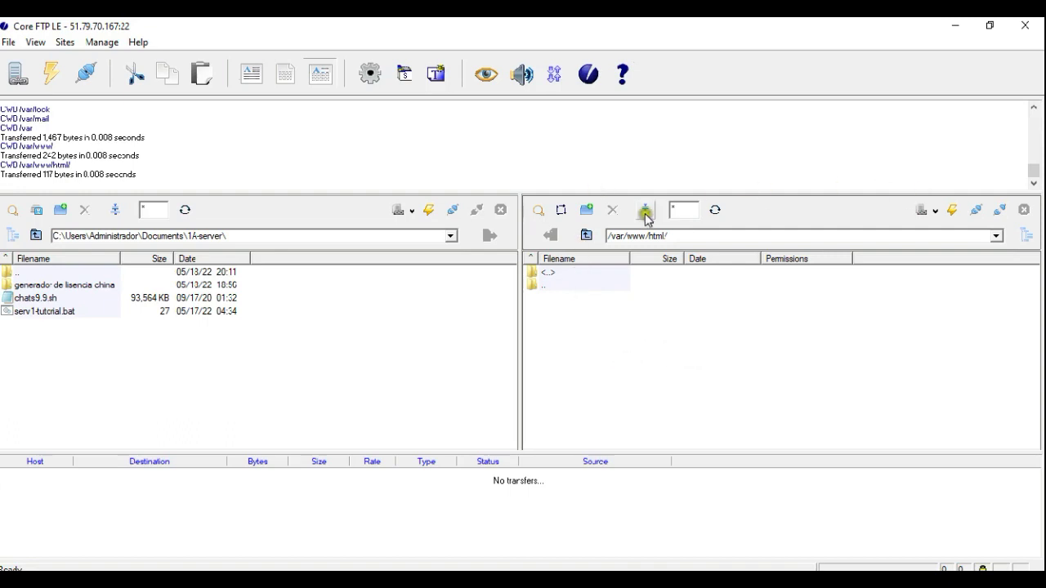
Create a remote directory named chat in /var/www/html/ and open it.
click(585, 210)
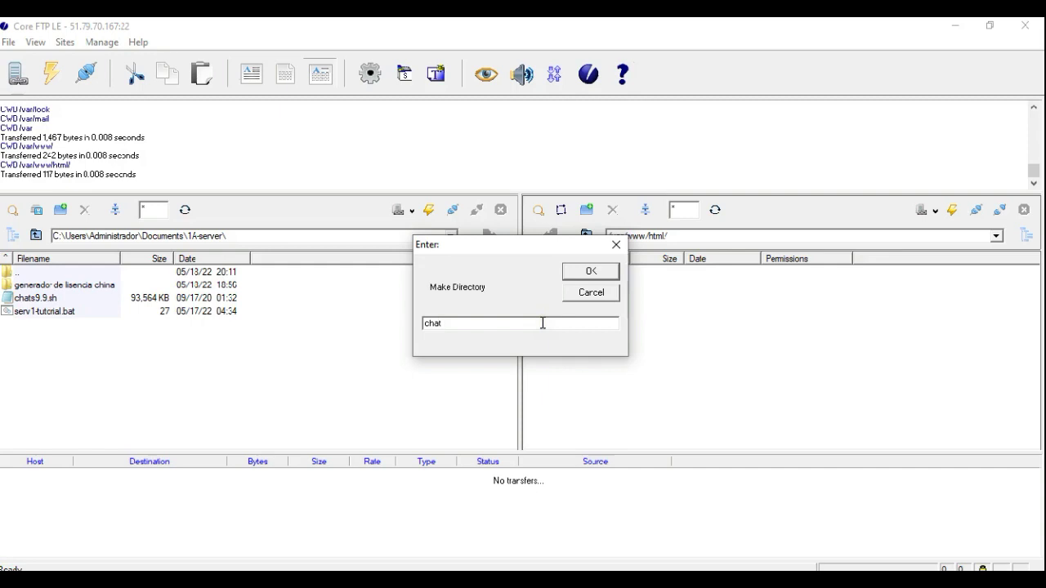
click(588, 272)
double_click(572, 299)
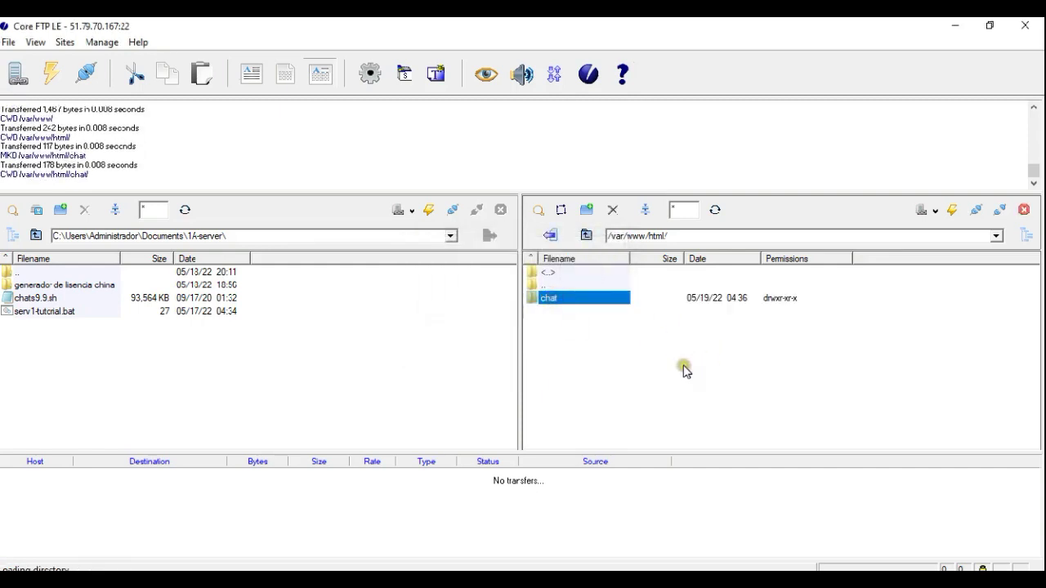
click(195, 359)
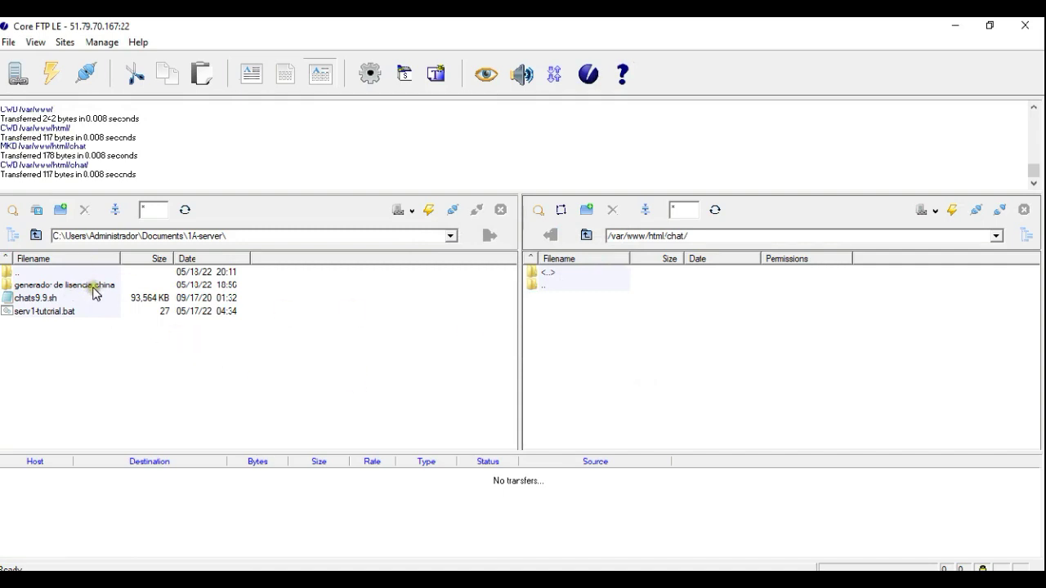
Return the remote side to /var/www/html/ and open the local folder "generador de lisencia china".
click(586, 235)
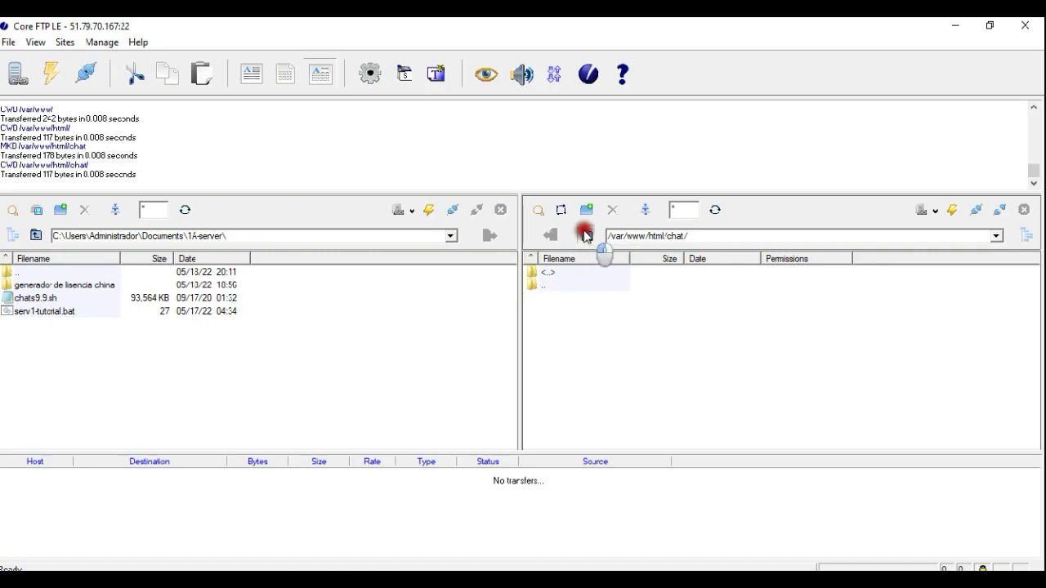
right_click(578, 330)
double_click(173, 286)
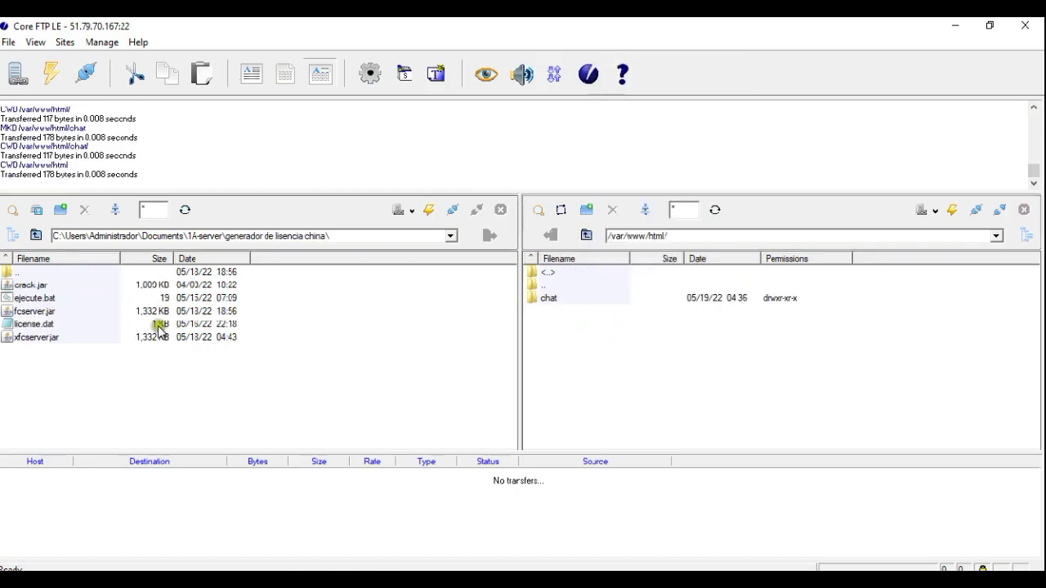
Create a remote directory named downloads in /var/www/html/ and open it.
click(595, 333)
click(575, 210)
click(585, 211)
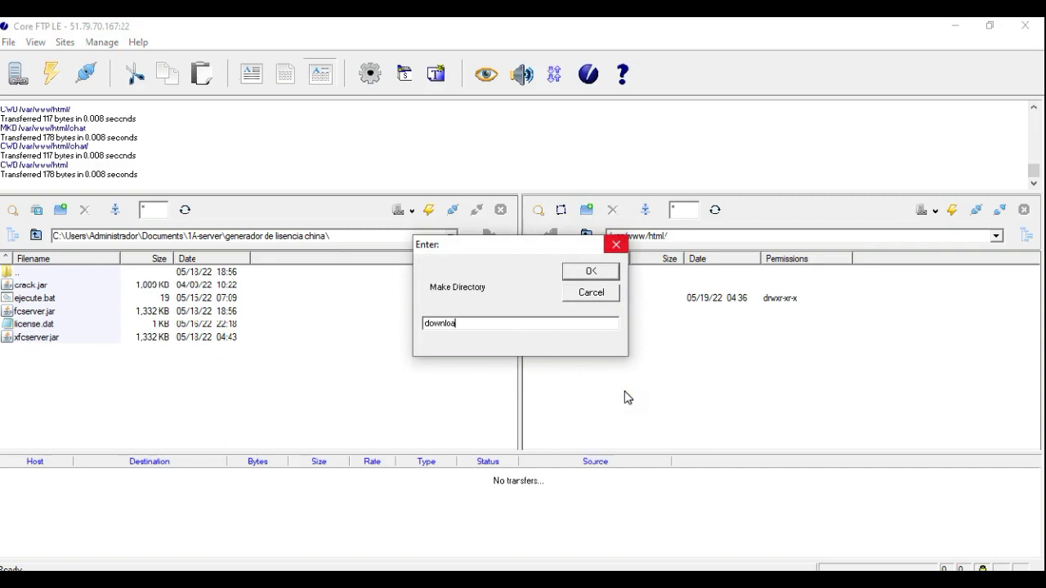
click(595, 272)
click(575, 311)
click(570, 299)
click(587, 313)
click(572, 299)
click(580, 313)
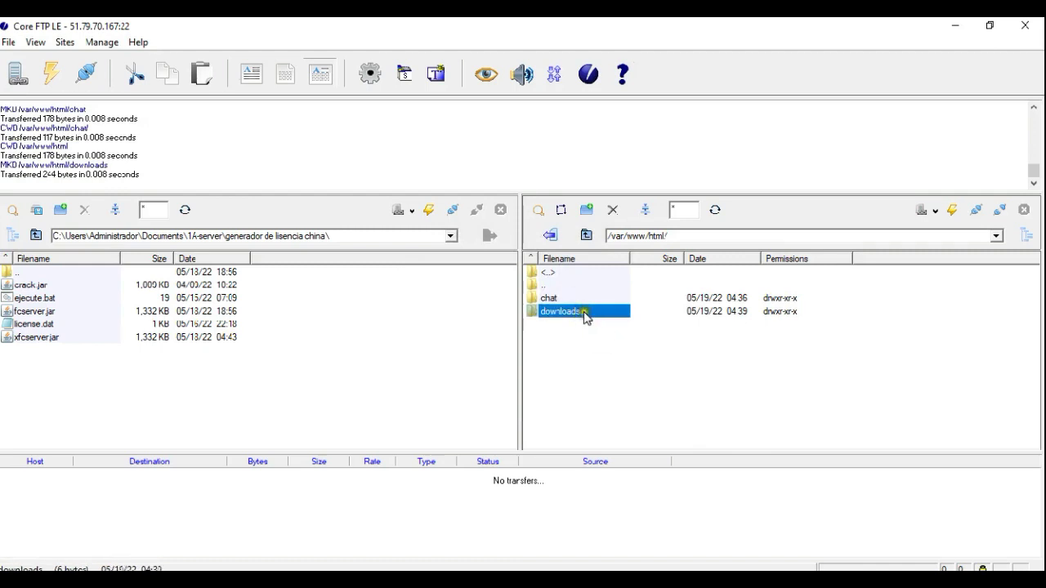
double_click(603, 312)
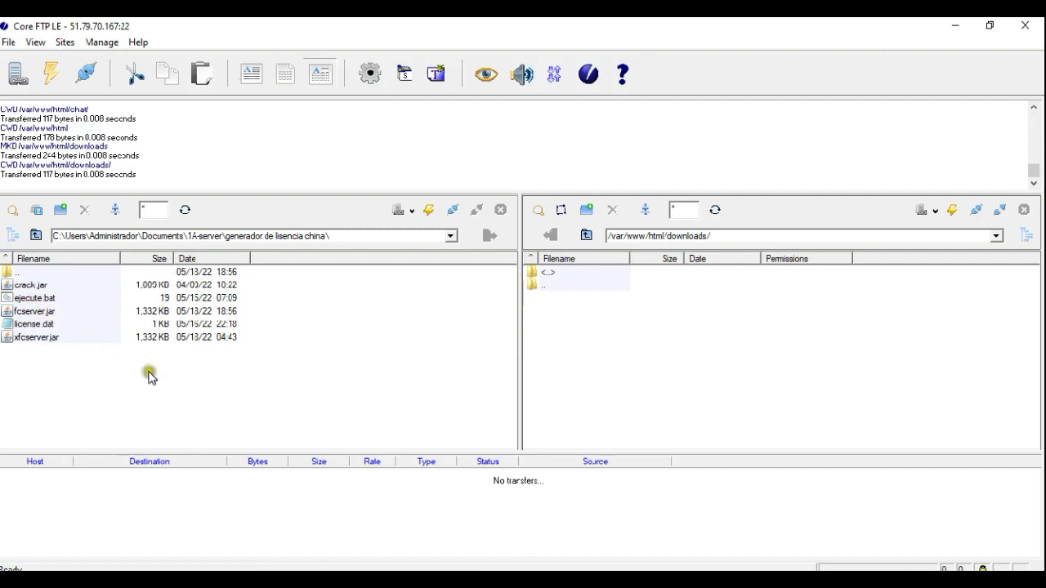
Delete xfcserver.jar from the local folder and upload license.dat to /var/www/html/downloads/.
right_click(70, 335)
click(100, 332)
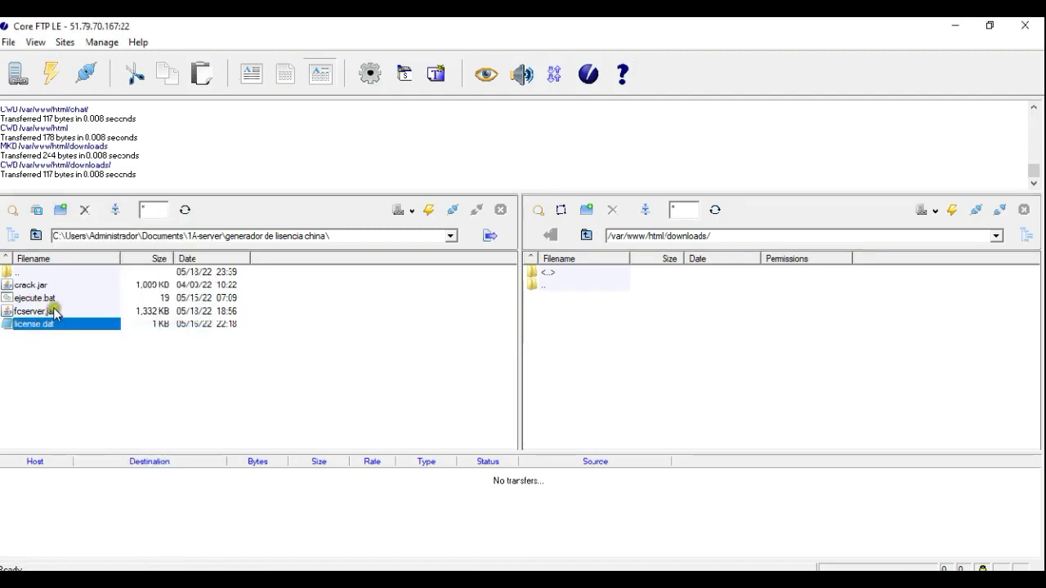
click(51, 312)
click(74, 324)
click(490, 235)
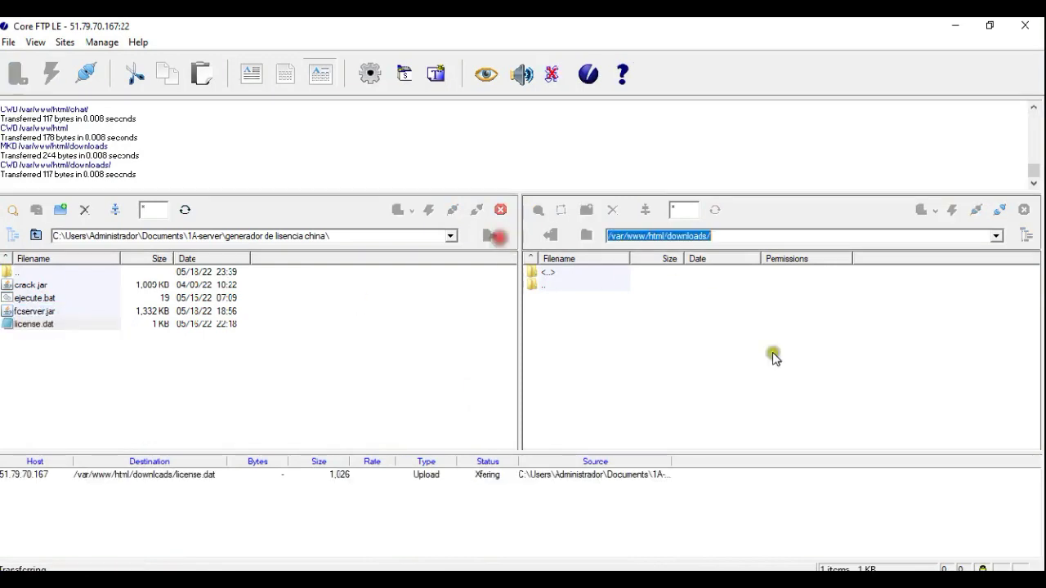
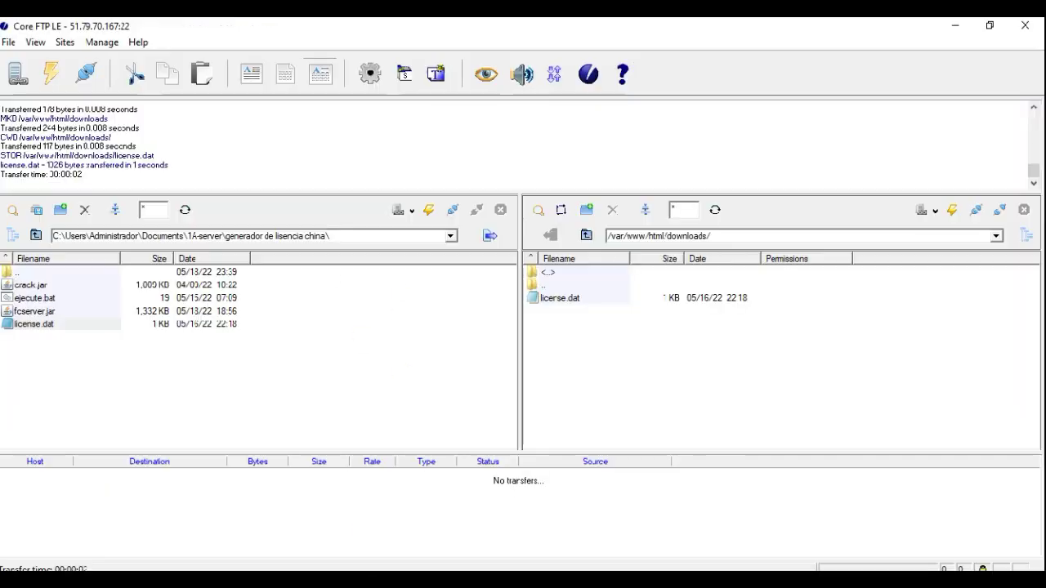
Browse the remote server from /var/www/html/downloads/ up to the root and into /etc/httpd/.
click(586, 236)
click(586, 236)
click(586, 236)
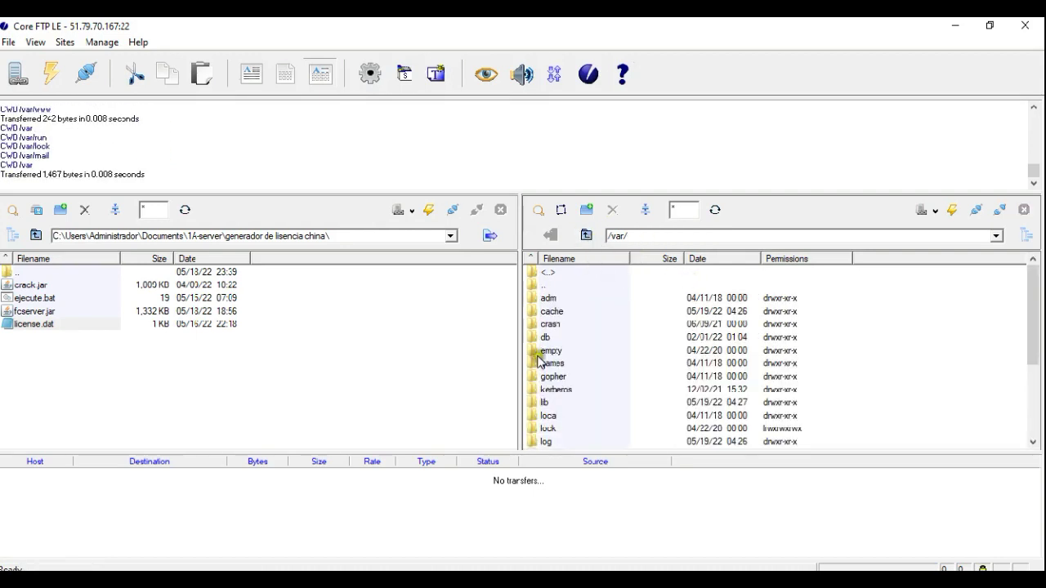
scroll(564, 303, down, 2)
scroll(592, 323, down, 2)
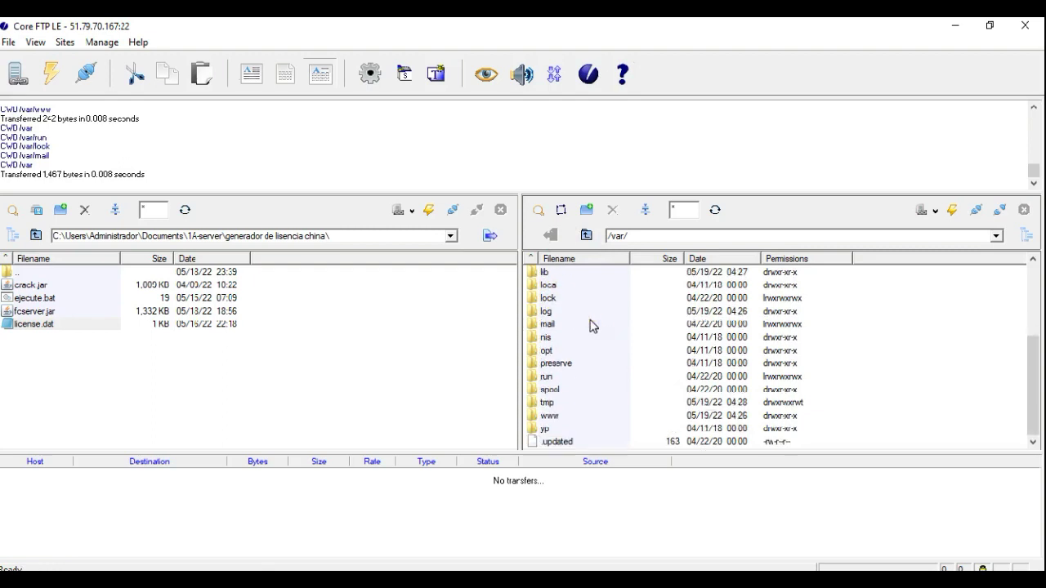
scroll(592, 325, up, 3)
click(586, 236)
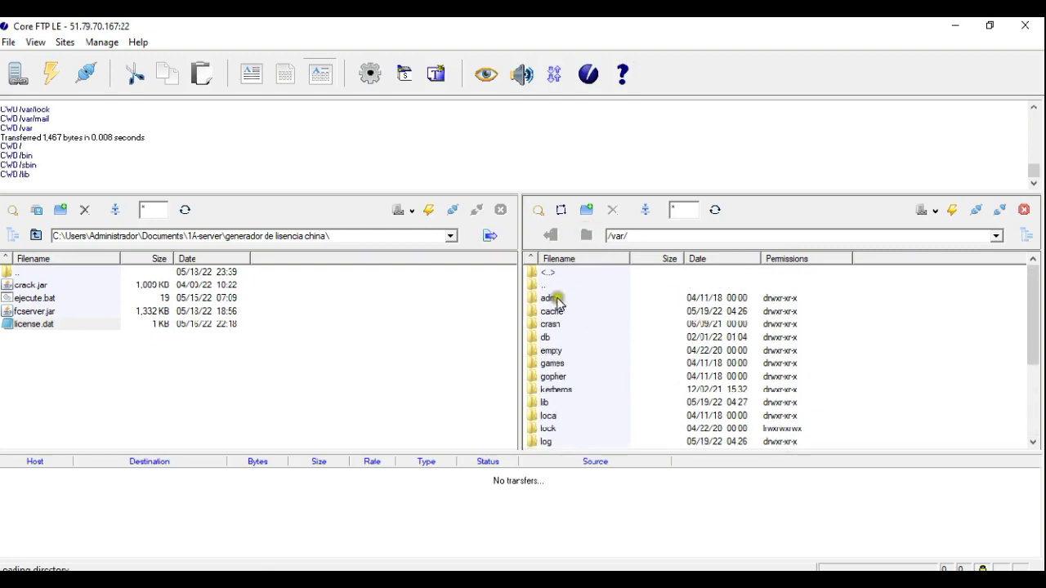
click(545, 336)
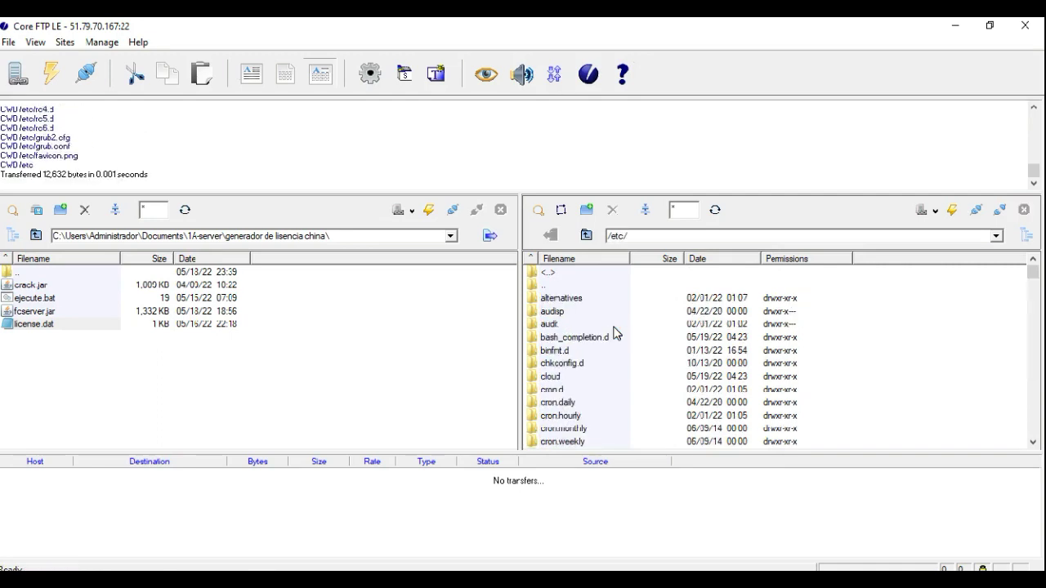
scroll(592, 327, down, 10)
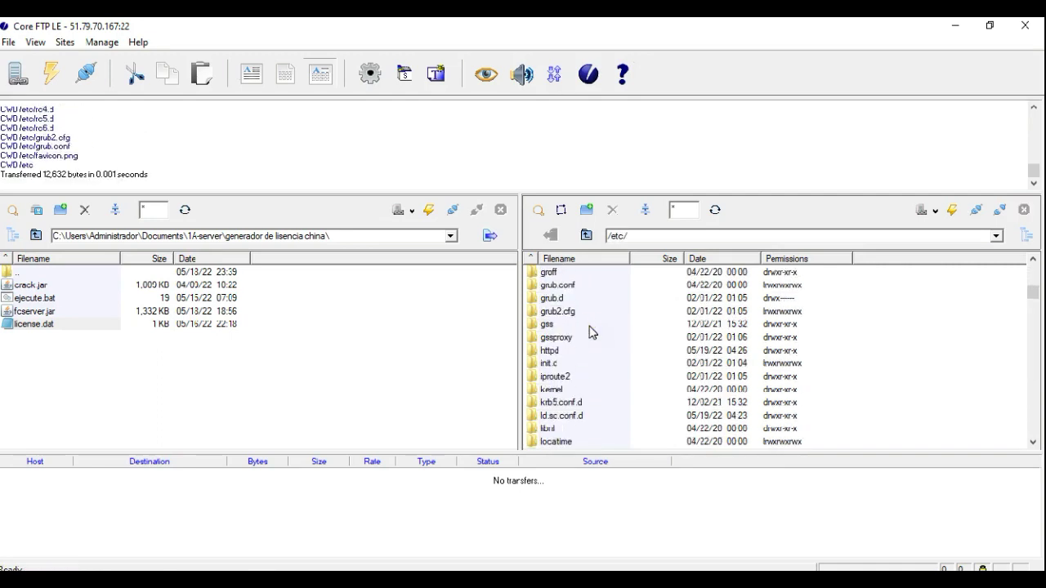
double_click(570, 351)
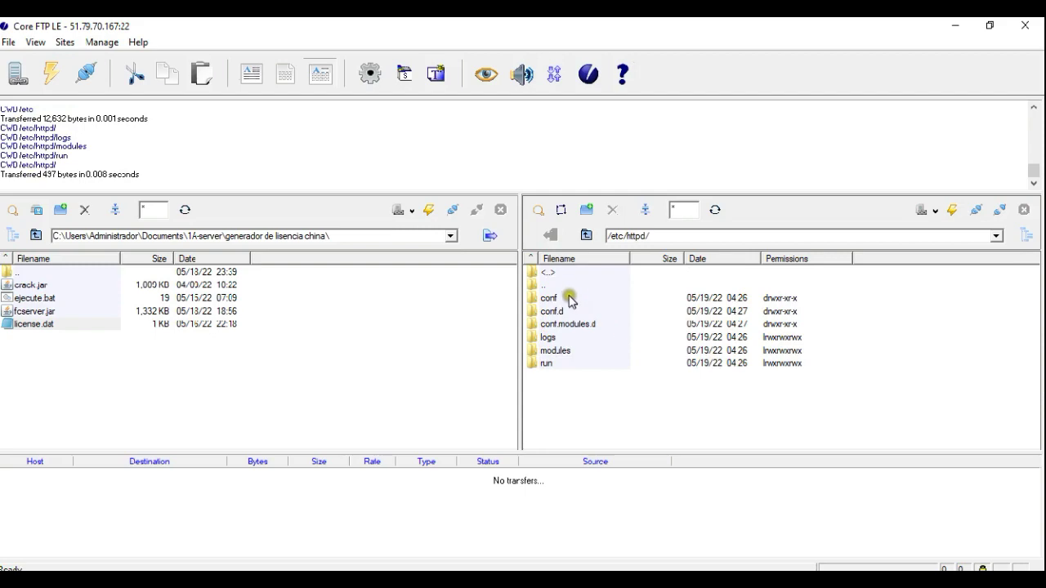
Open httpd.conf from the remote /etc/httpd/conf/ directory for editing and enlarge its Notepad window.
double_click(570, 299)
click(572, 299)
right_click(572, 299)
click(645, 291)
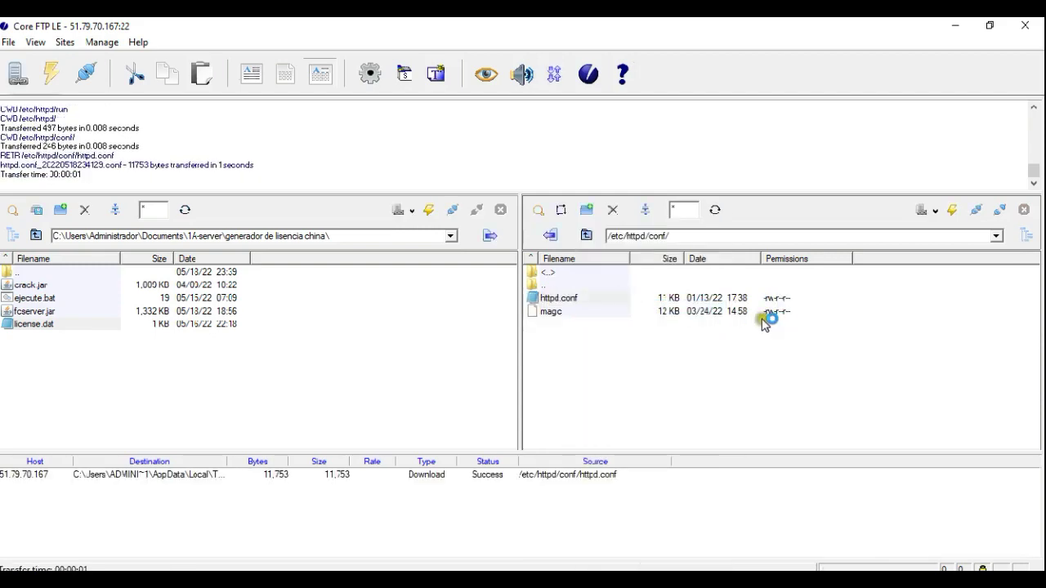
drag(591, 210, 638, 68)
drag(138, 172, 262, 166)
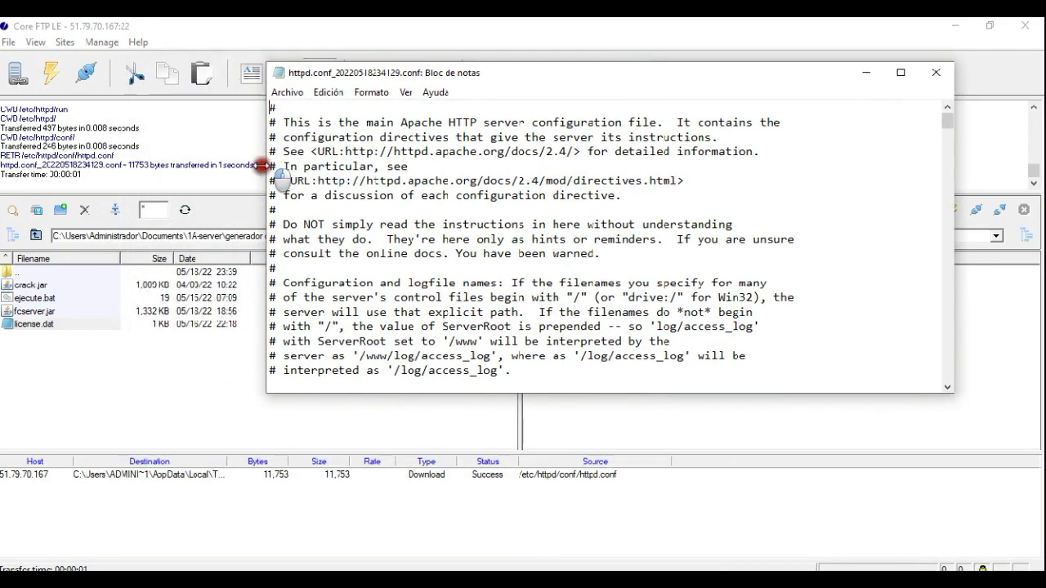
drag(661, 67, 721, 59)
drag(735, 385, 747, 413)
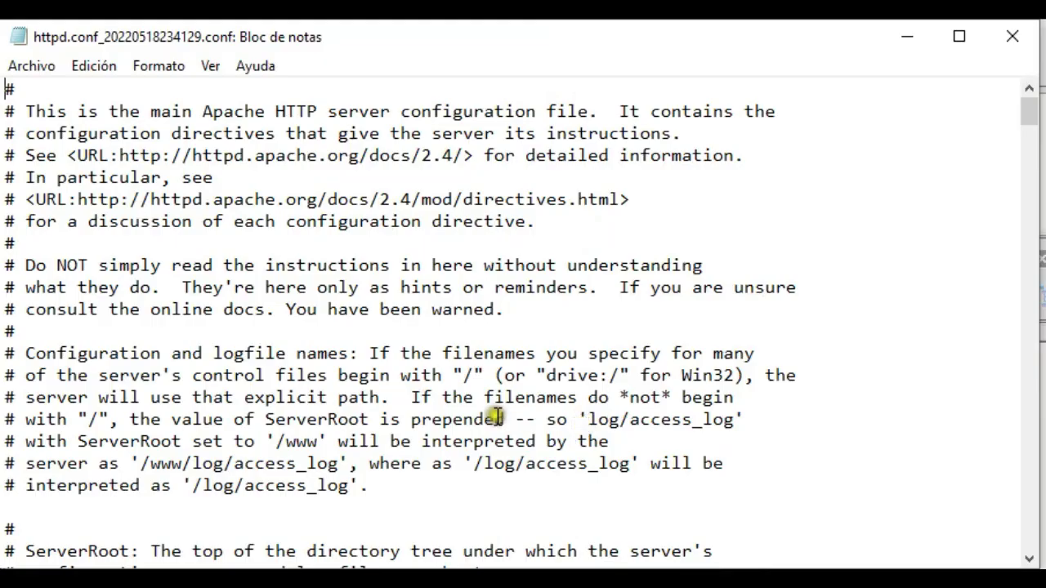
Set AllowOverride to All in the <Directory "/var/www/html"> block of httpd.conf and save the file.
scroll(497, 418, down, 3)
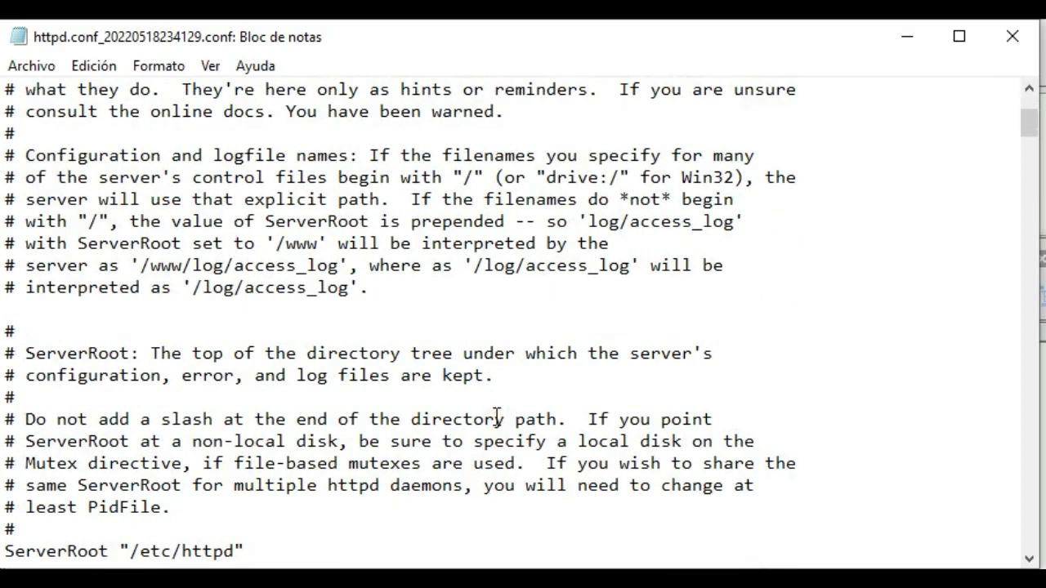
scroll(537, 380, down, 9)
scroll(541, 382, down, 20)
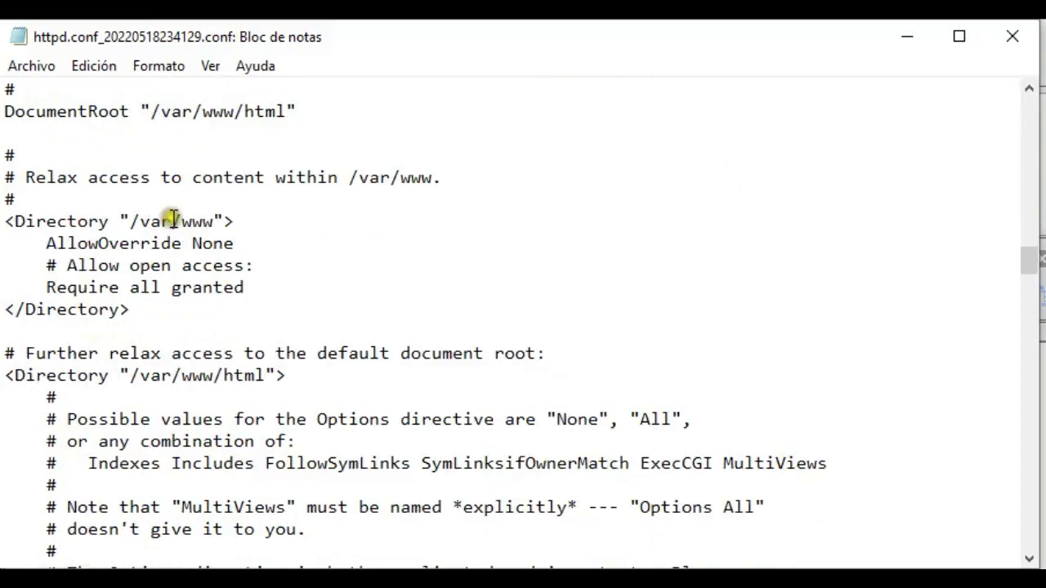
scroll(364, 398, down, 6)
click(244, 415)
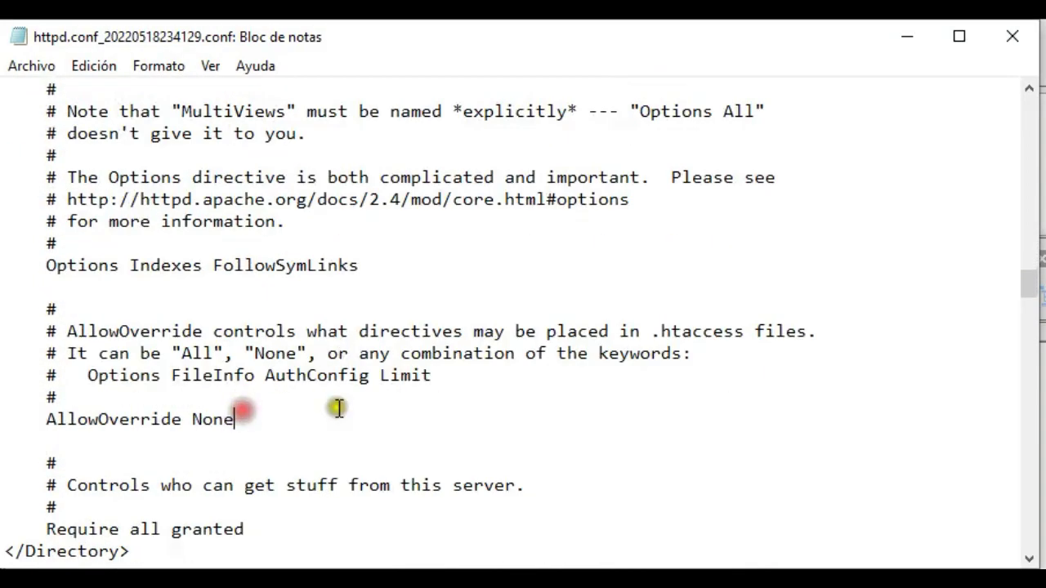
scroll(494, 289, up, 2)
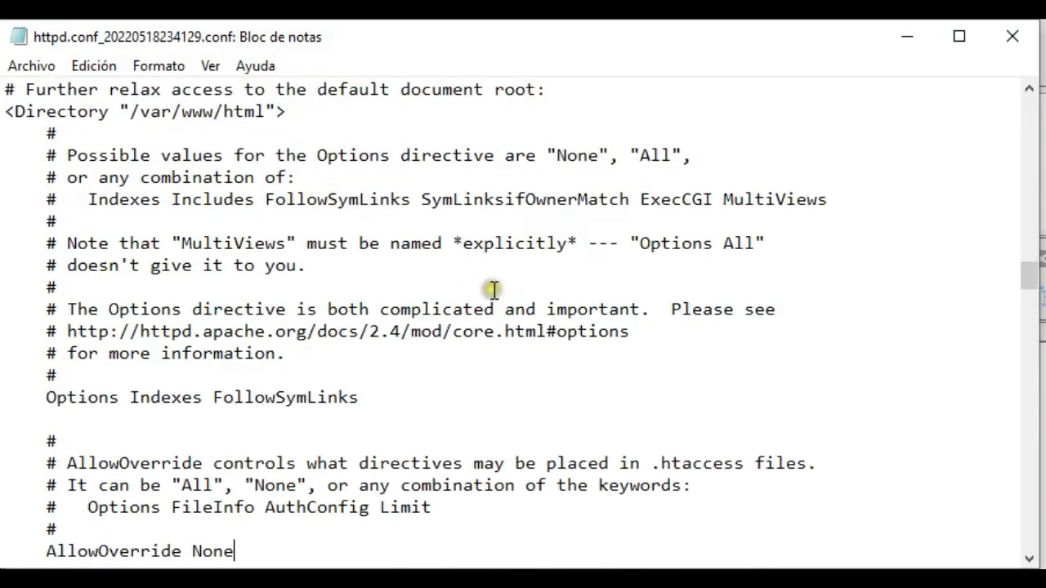
scroll(260, 435, down, 2)
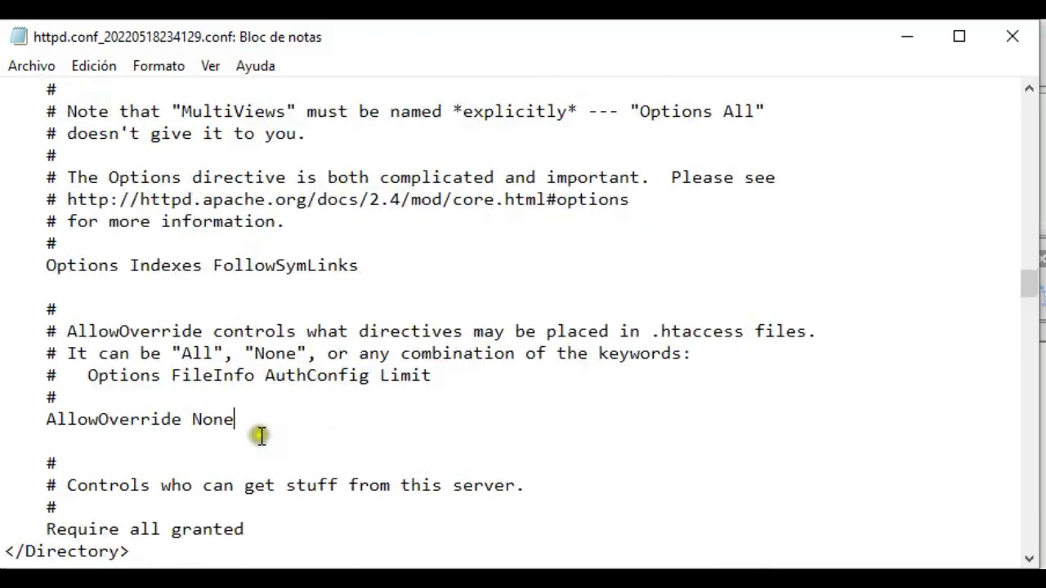
scroll(242, 210, up, 3)
drag(266, 178, 130, 178)
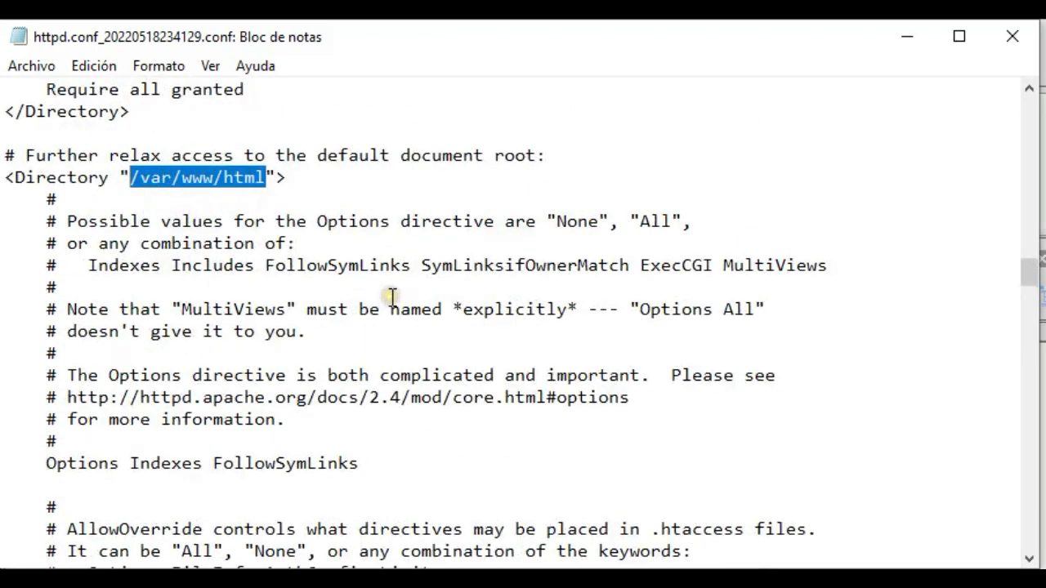
scroll(392, 296, down, 3)
click(252, 420)
key(BackSpace)
key(BackSpace)
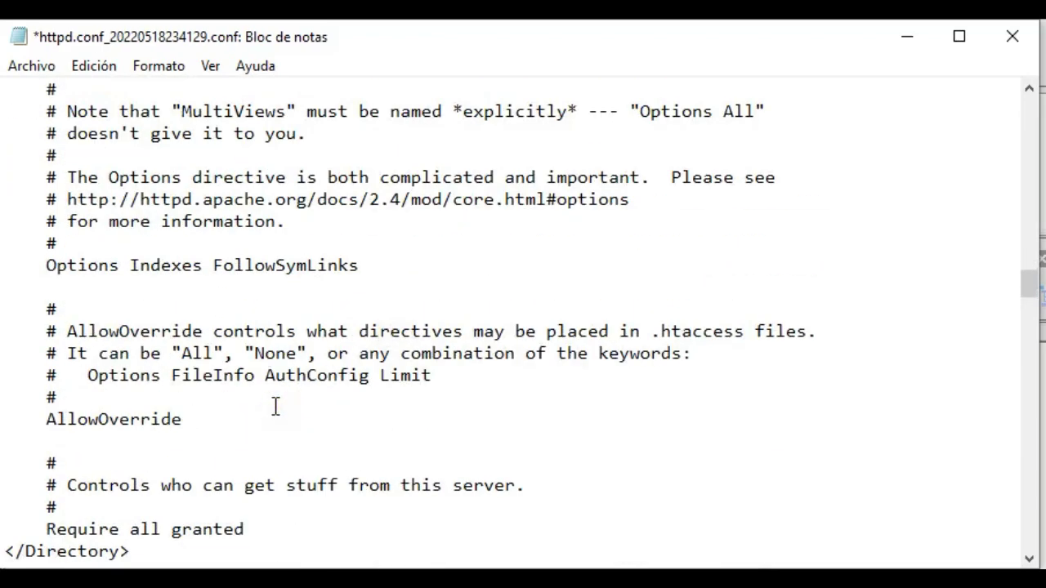
click(32, 69)
click(47, 165)
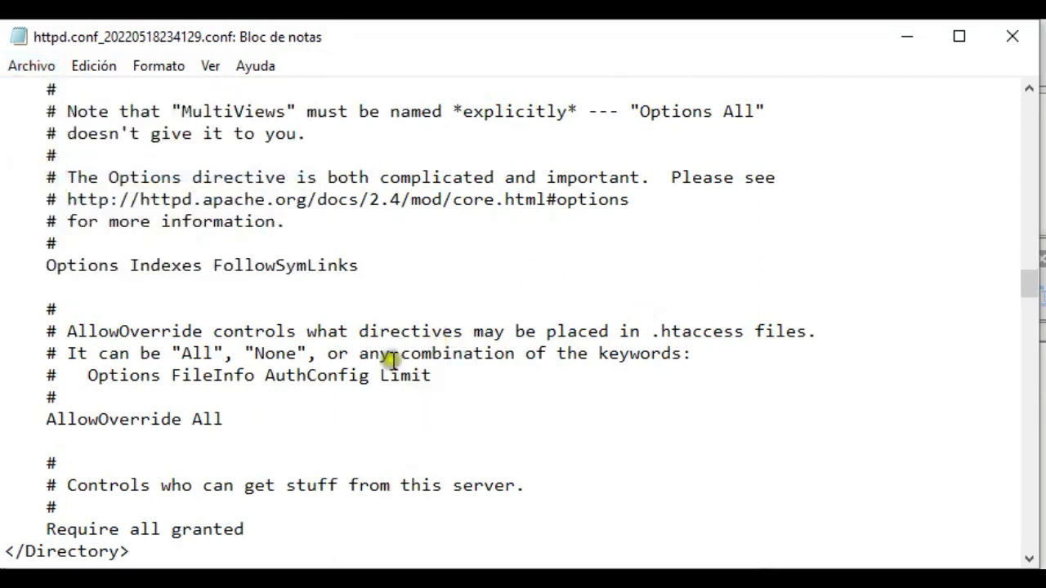
Close the editor and upload the modified httpd.conf back to /etc/httpd/conf/.
click(1022, 36)
click(191, 425)
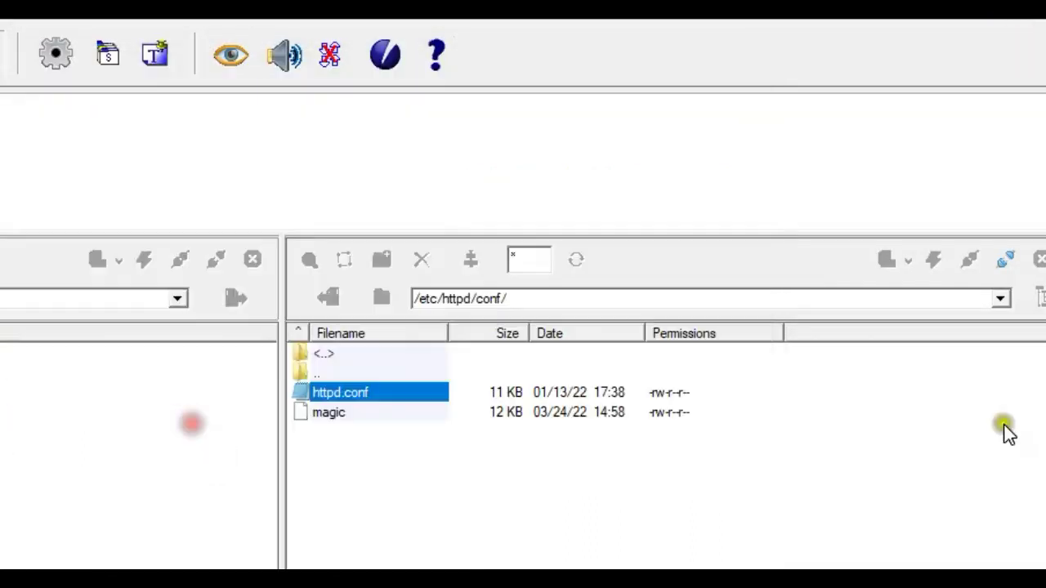
click(449, 491)
Switch to the root terminal and run systemctl restart httpd.service again.
click(382, 297)
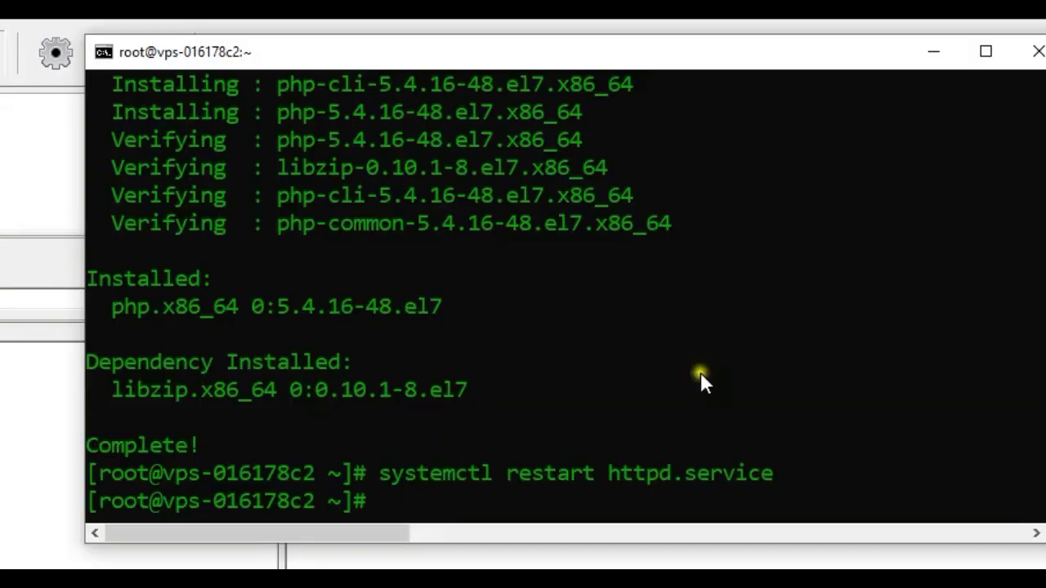
key(Up)
key(Return)
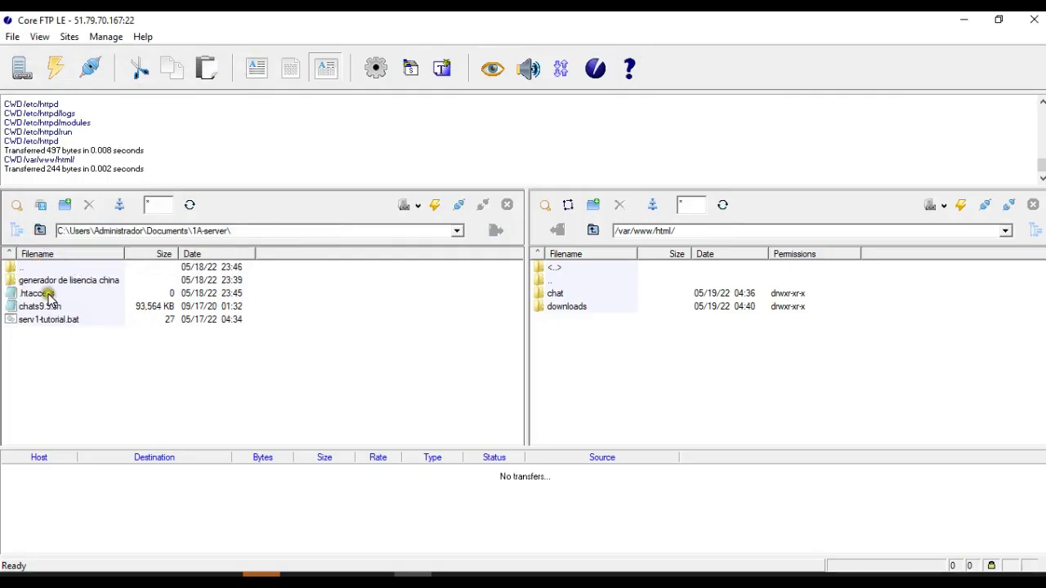
Upload the local .htaccess file to /var/www/html/.
click(38, 293)
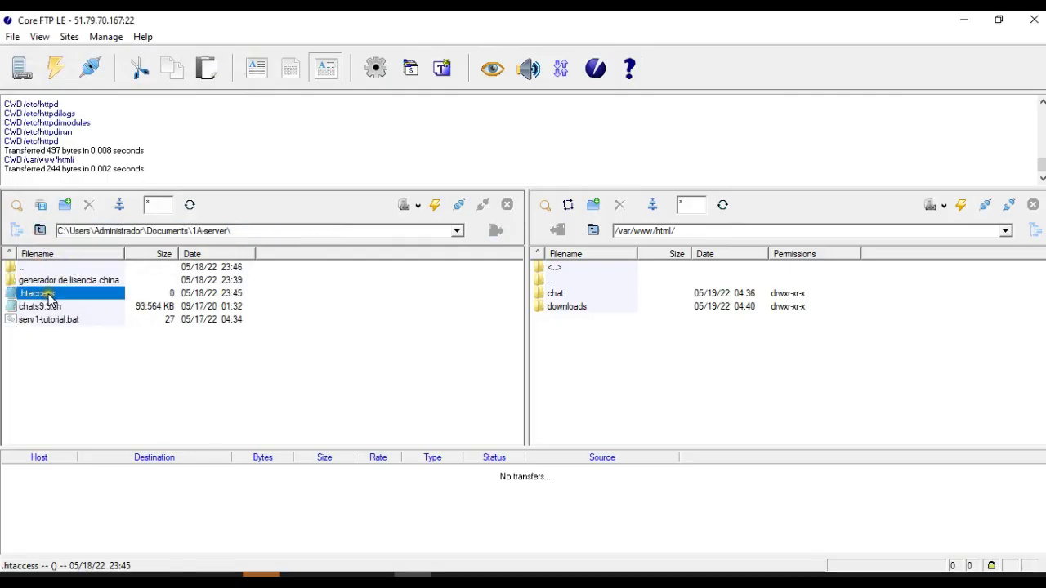
click(496, 232)
Open the remote .htaccess file for editing and start its first directive with "Option".
click(571, 319)
right_click(582, 320)
click(626, 304)
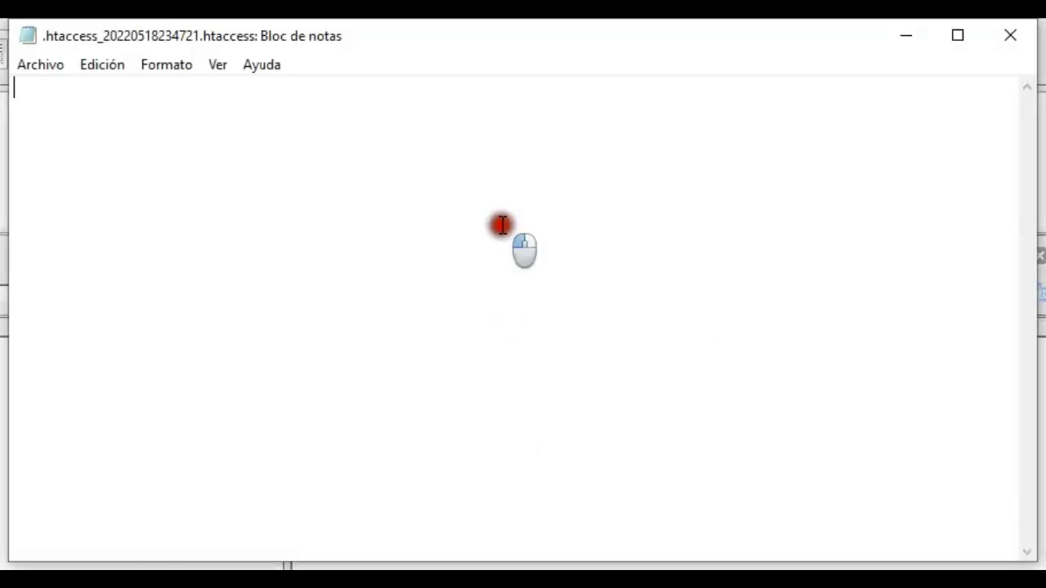
text(Option)
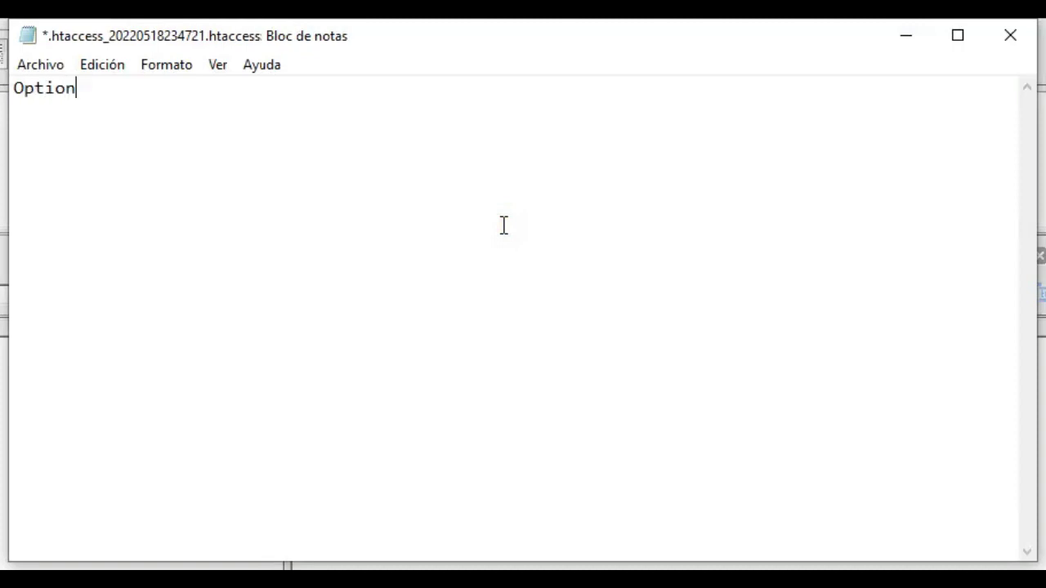
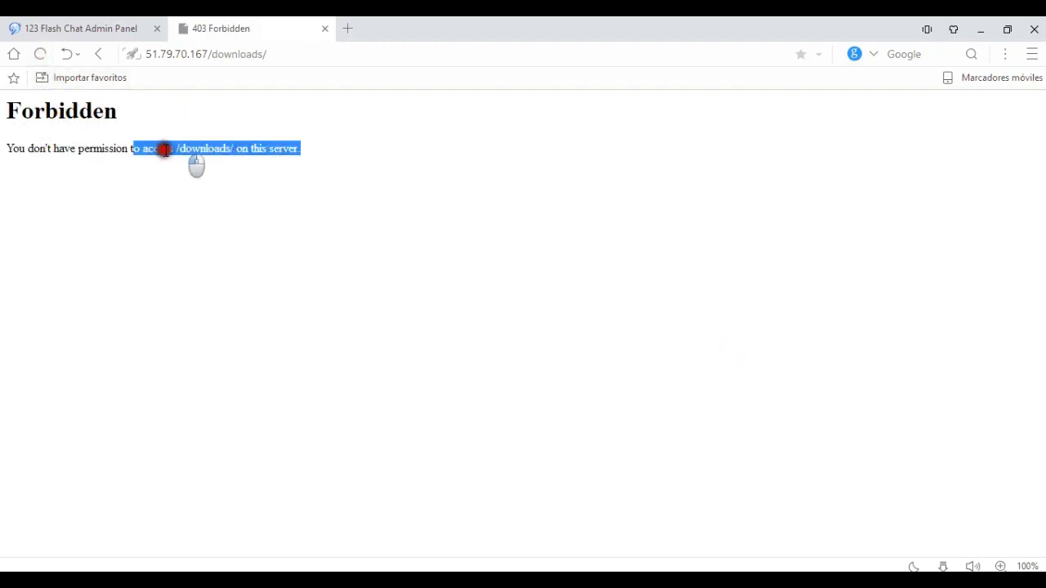
Examine the browser's response for the server's /downloads/ folder and cancel the download of license.dat.
drag(164, 149, 7, 155)
drag(311, 150, 3, 155)
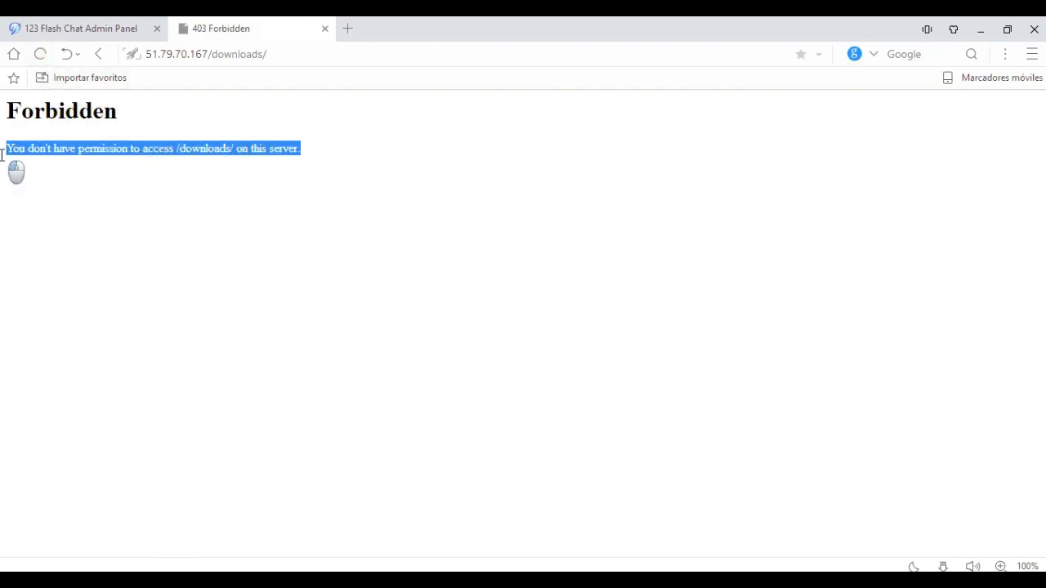
click(257, 260)
drag(304, 150, 12, 151)
click(166, 121)
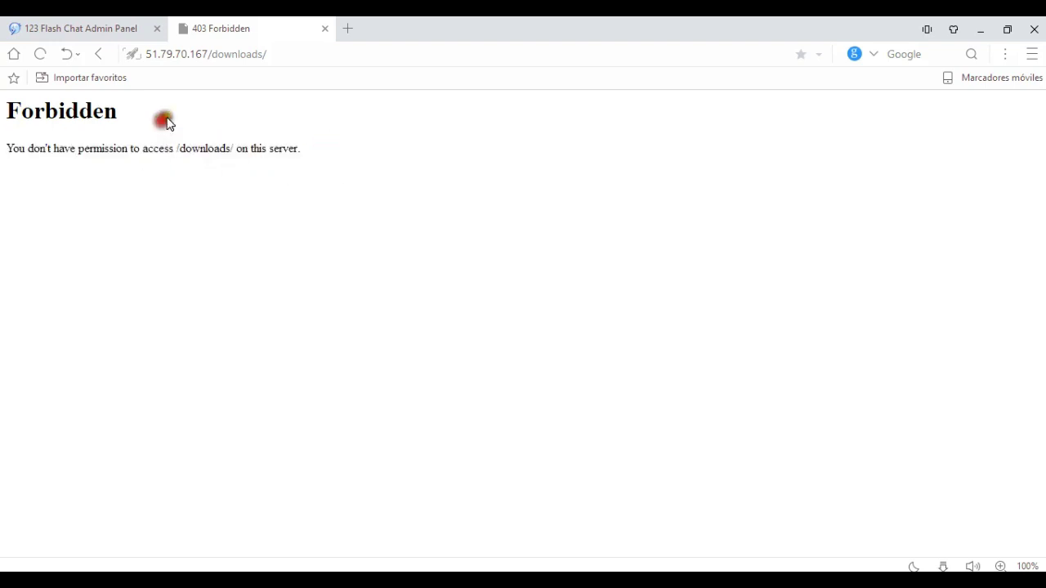
drag(322, 152, 98, 170)
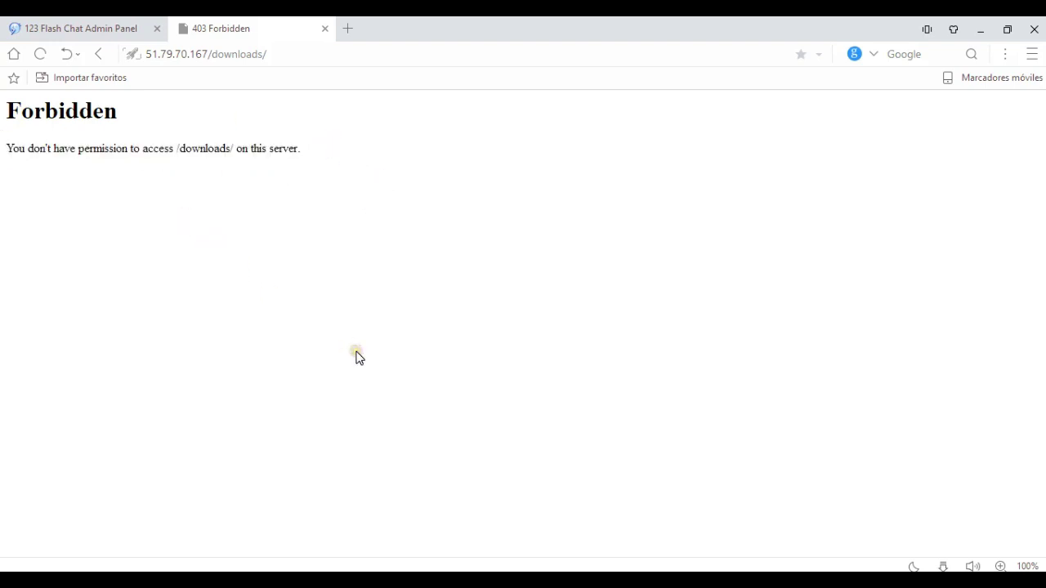
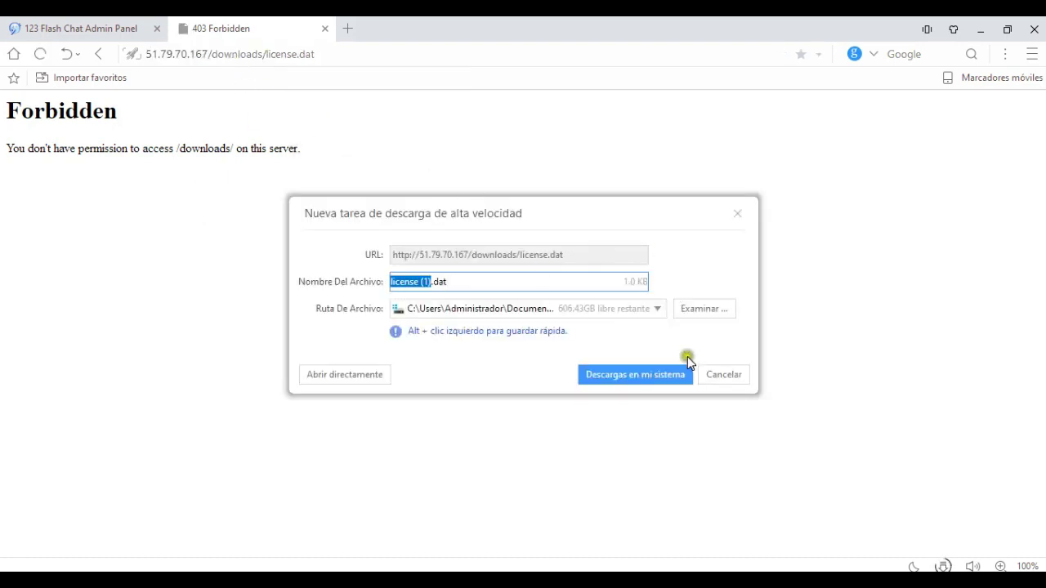
click(724, 374)
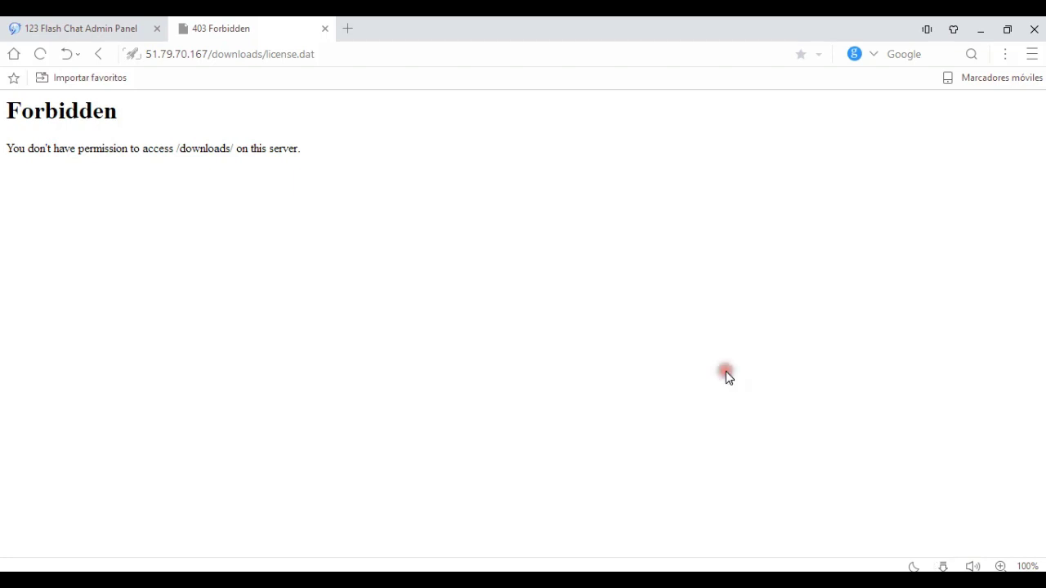
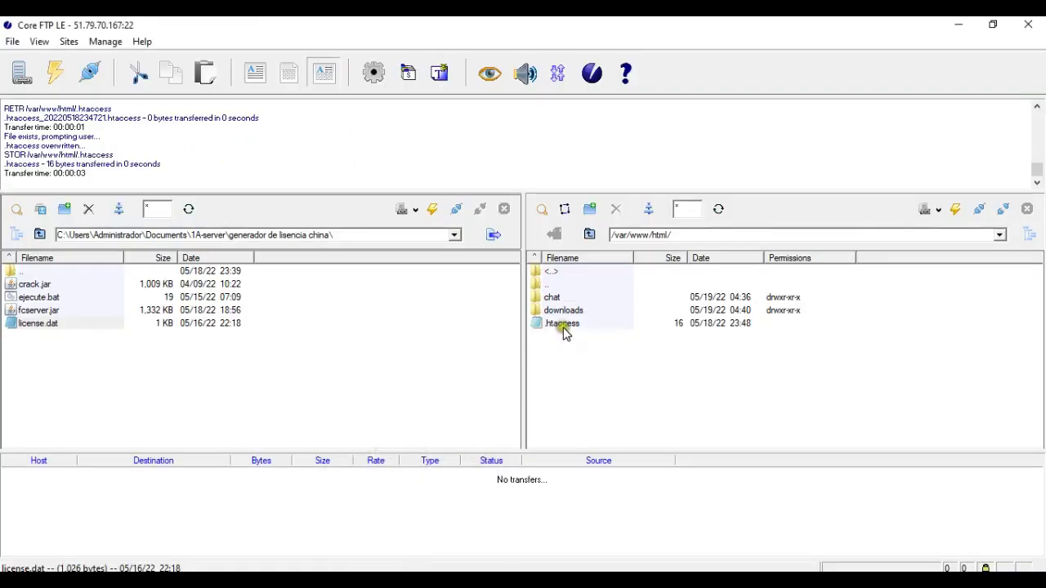
Open the remote downloads directory and delete license.dat from it.
click(592, 311)
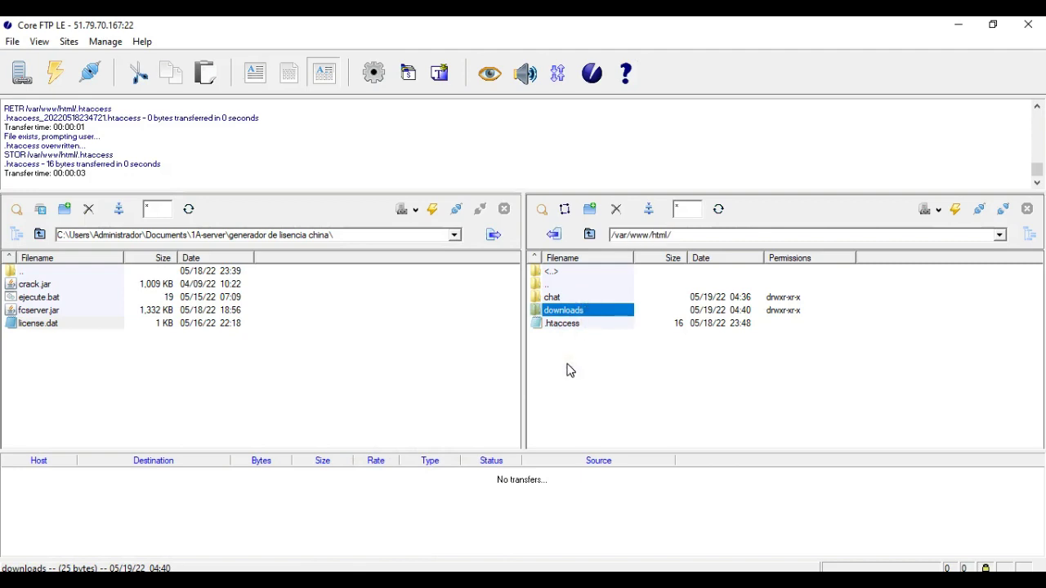
double_click(569, 313)
click(563, 297)
right_click(563, 298)
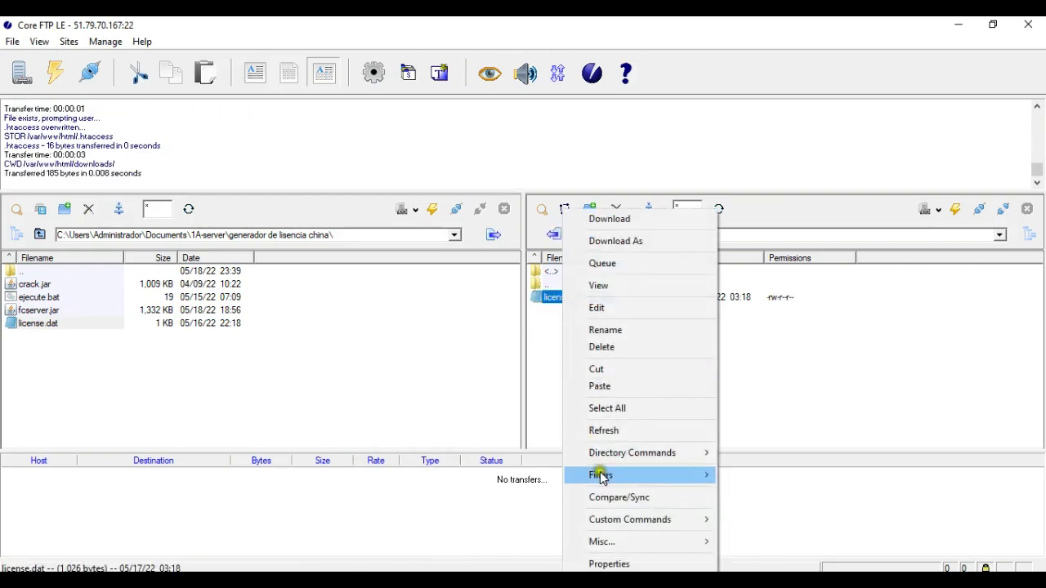
click(613, 346)
click(455, 312)
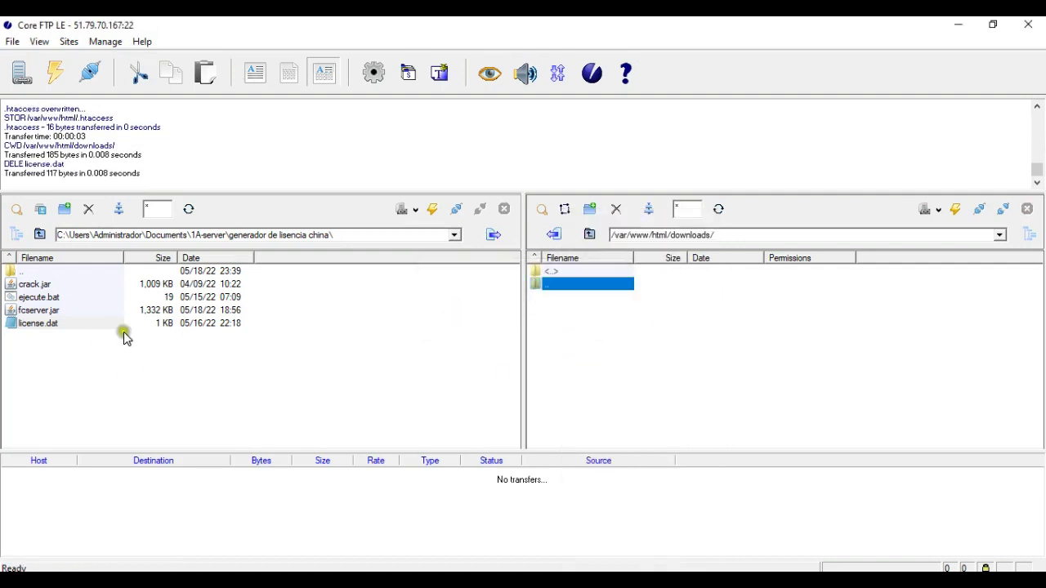
Upload crack.jar, ejecute.bat and fcserver.jar to /var/www/html/downloads/.
click(47, 284)
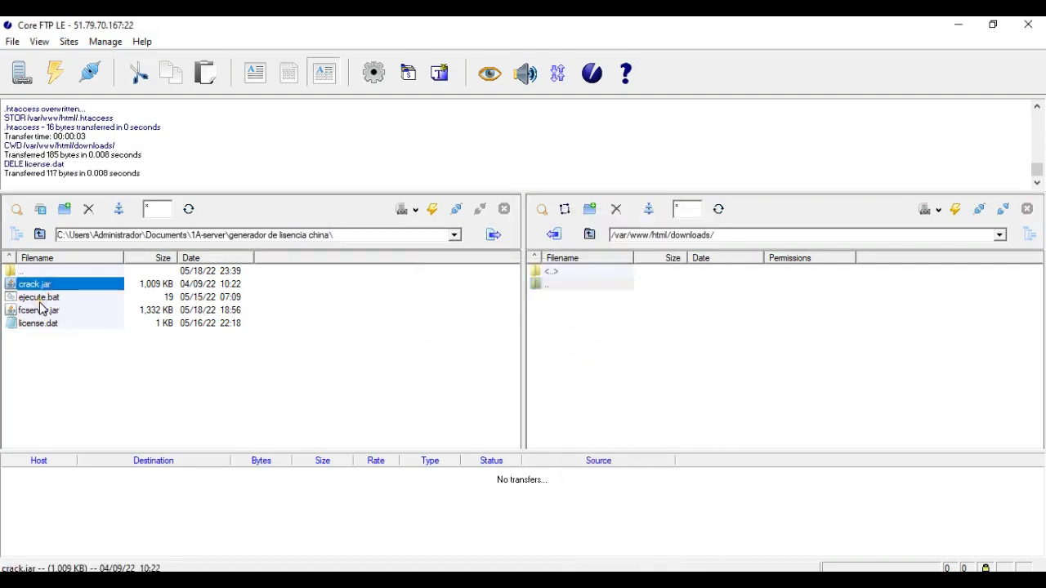
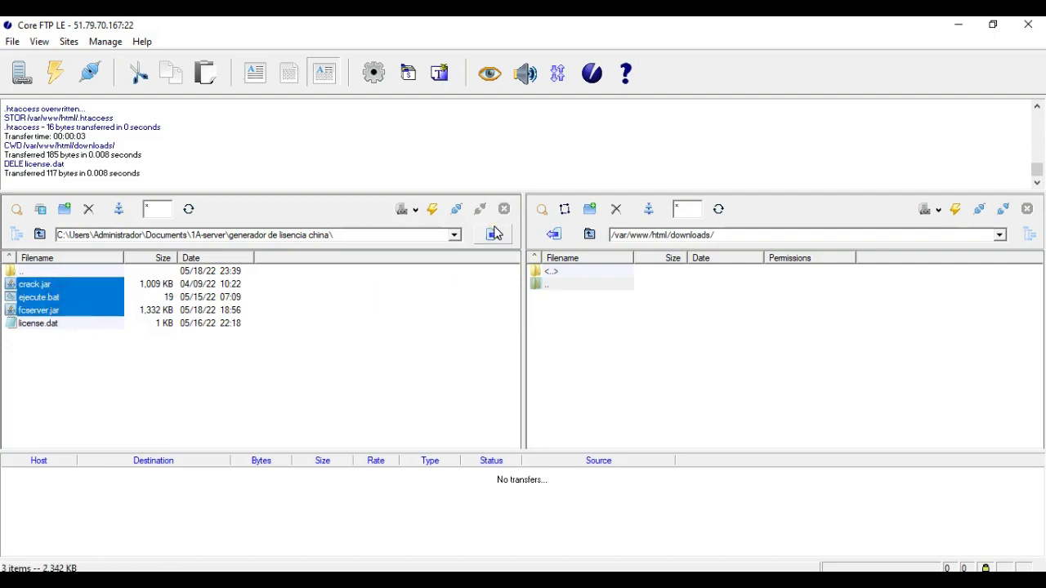
click(492, 236)
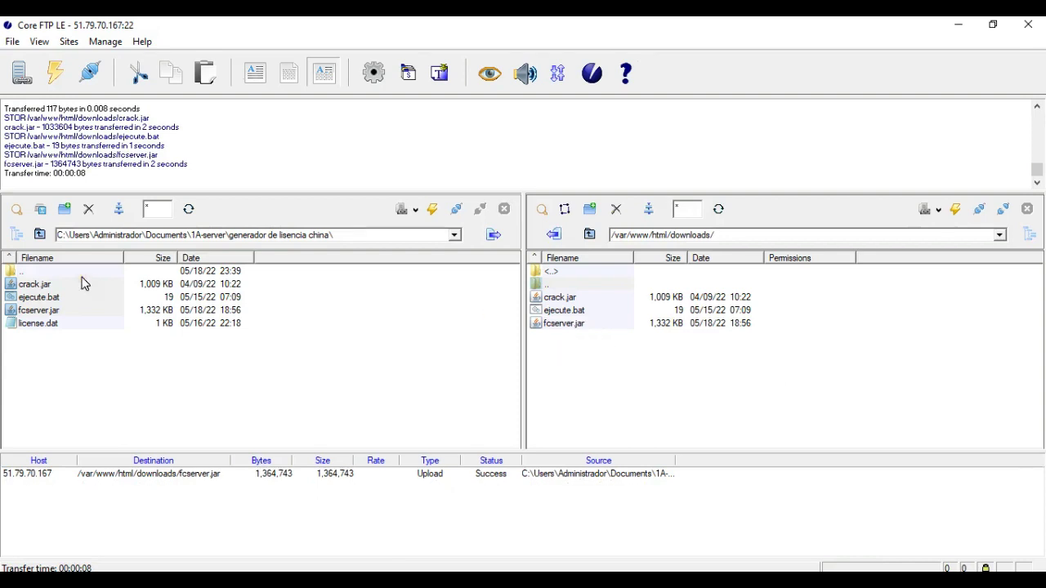
Delete crack.jar, ejecute.bat and fcserver.jar from the remote downloads directory.
drag(584, 294, 581, 324)
right_click(582, 322)
click(633, 364)
click(523, 313)
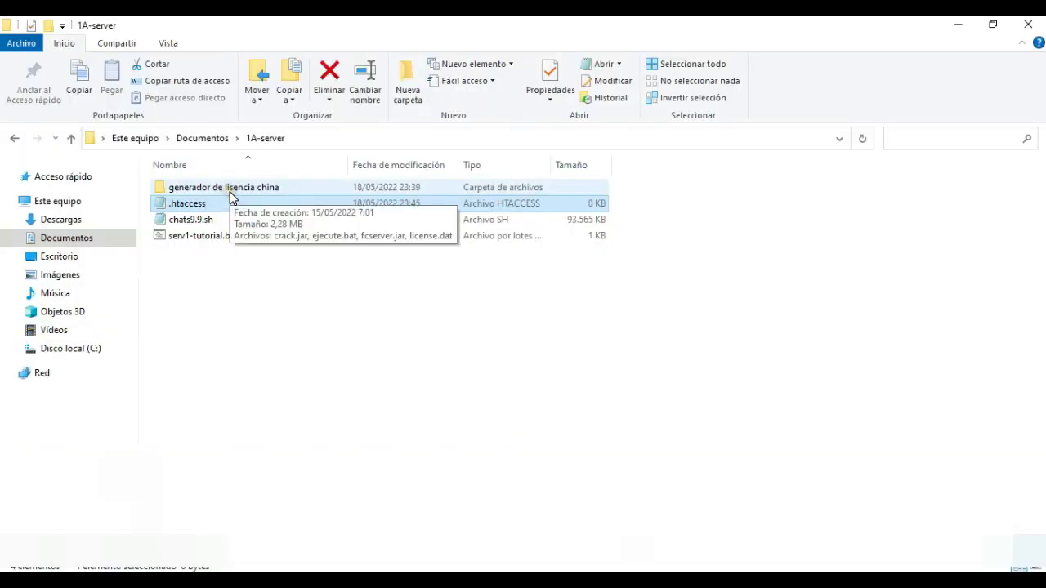
In File Explorer, open "generador de lisencia china" and compress crack.jar, ejecute.bat and fcserver.jar into a WinRAR ZIP archive.
double_click(228, 196)
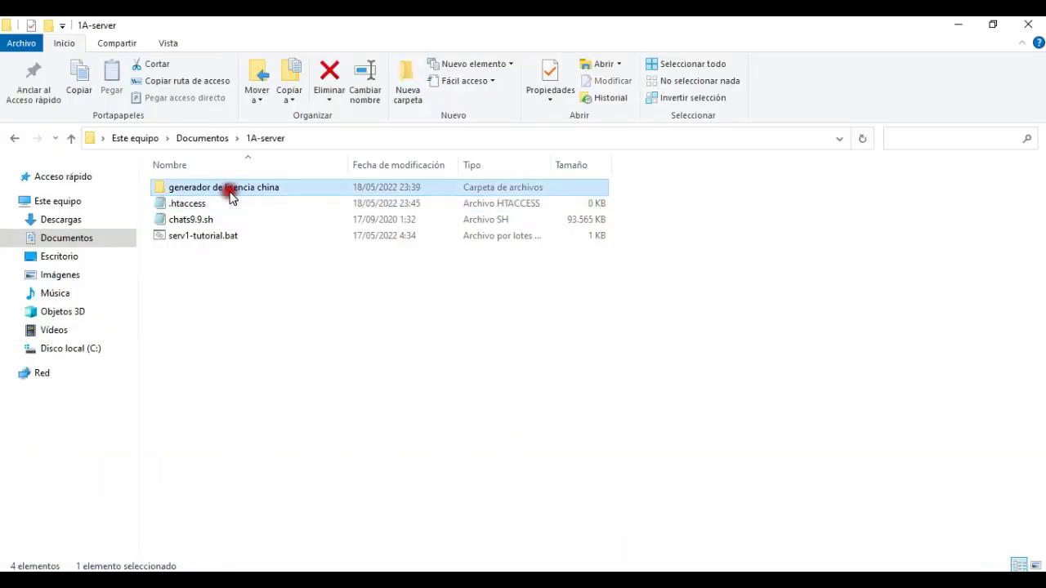
click(205, 221)
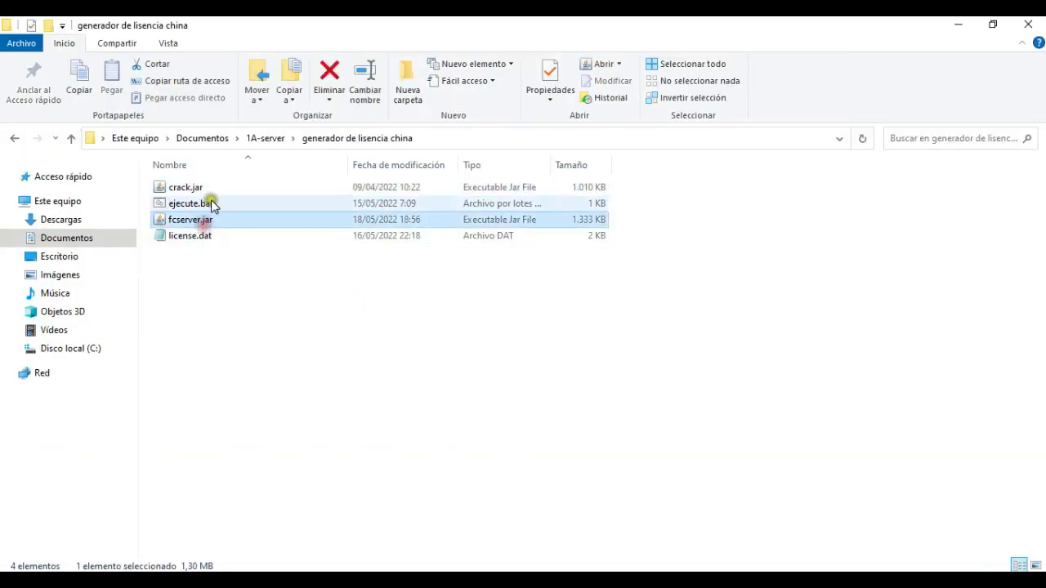
shift+click(186, 188)
right_click(221, 205)
click(288, 325)
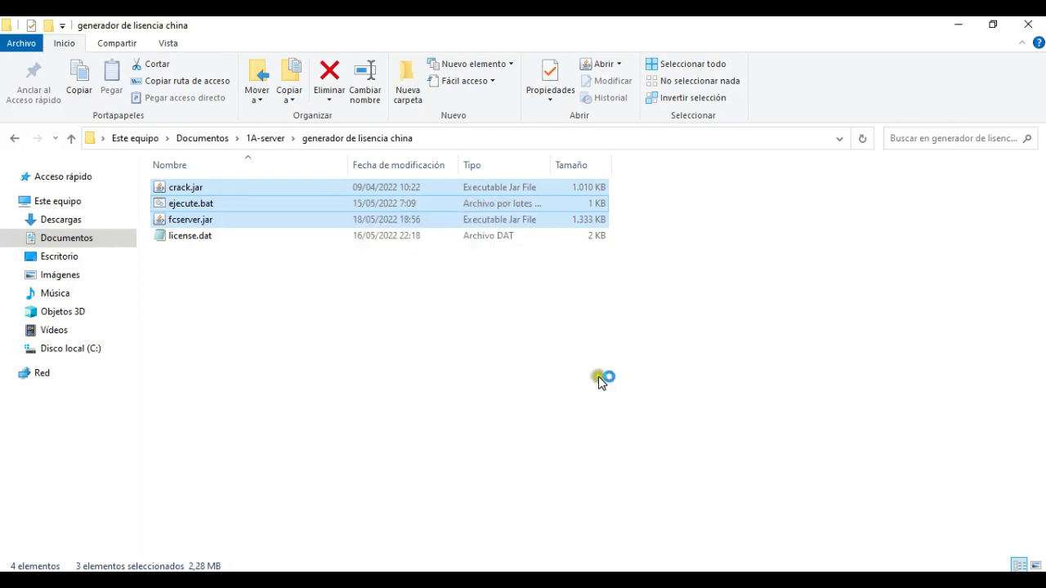
click(451, 286)
click(568, 441)
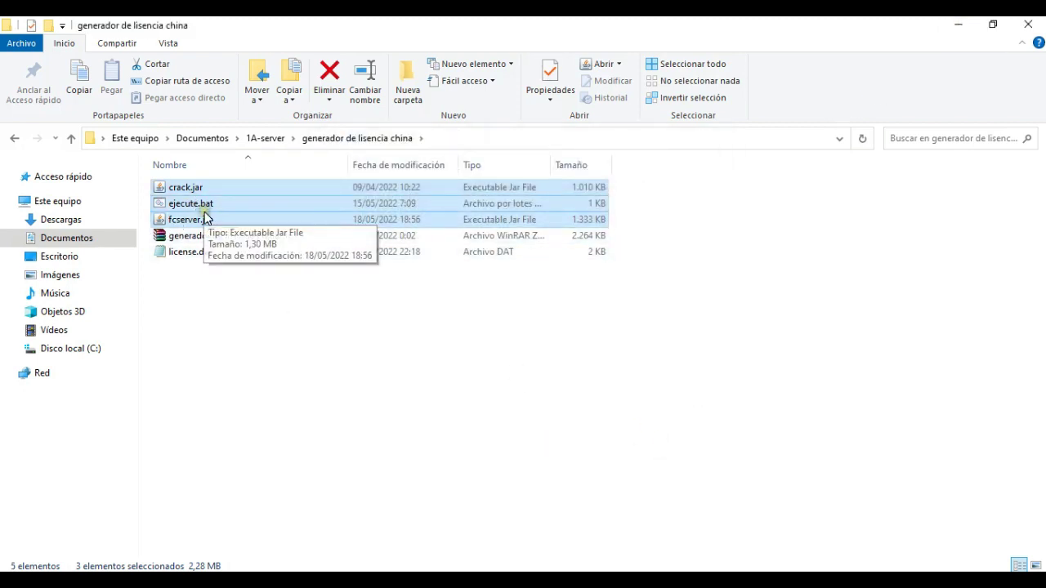
Switch to Core FTP, refresh the local file list and upload generador de lisencia china.zip to /var/www/html/downloads/.
click(956, 25)
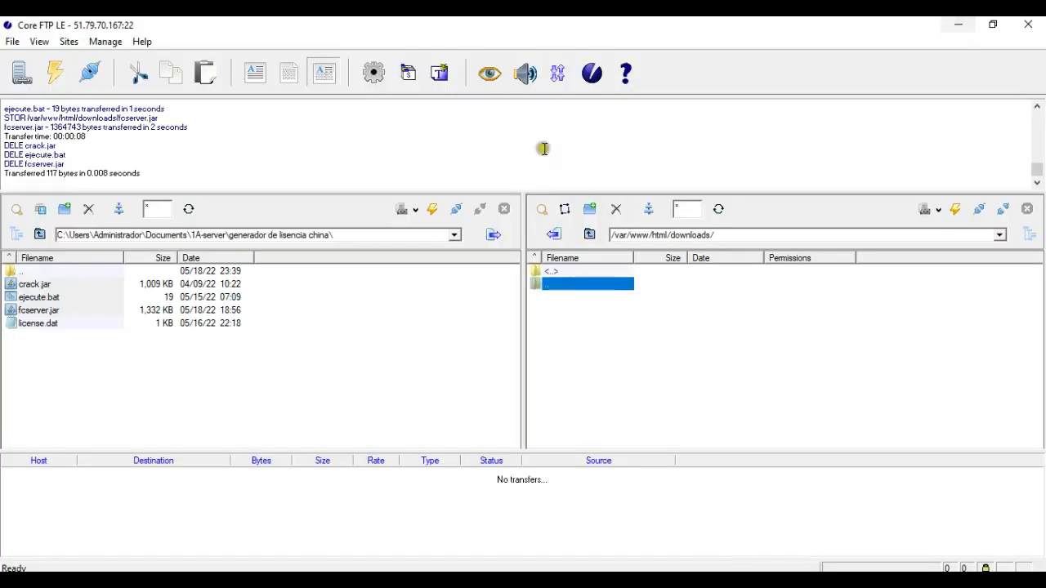
click(190, 210)
click(88, 325)
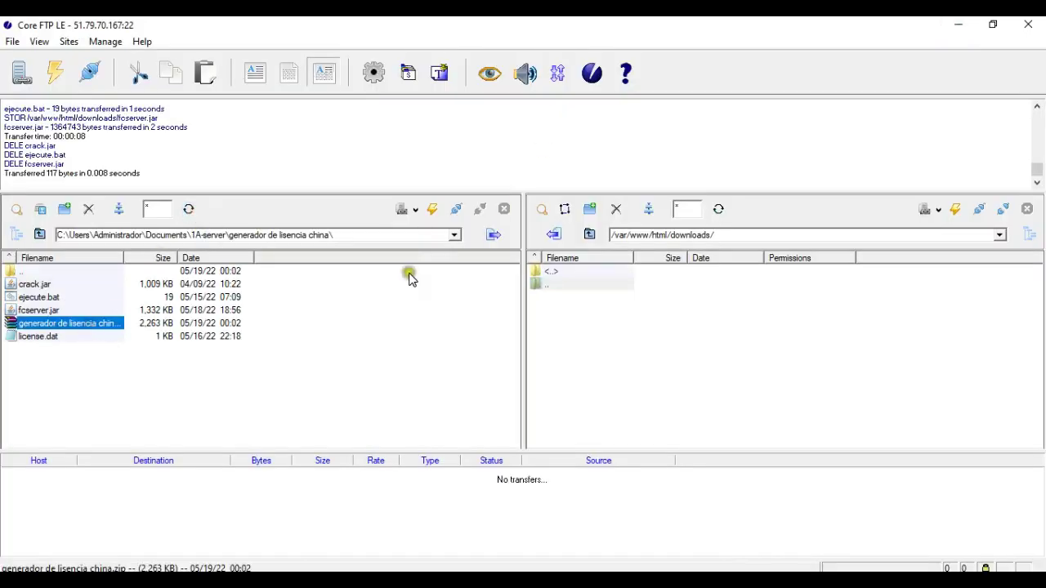
click(493, 235)
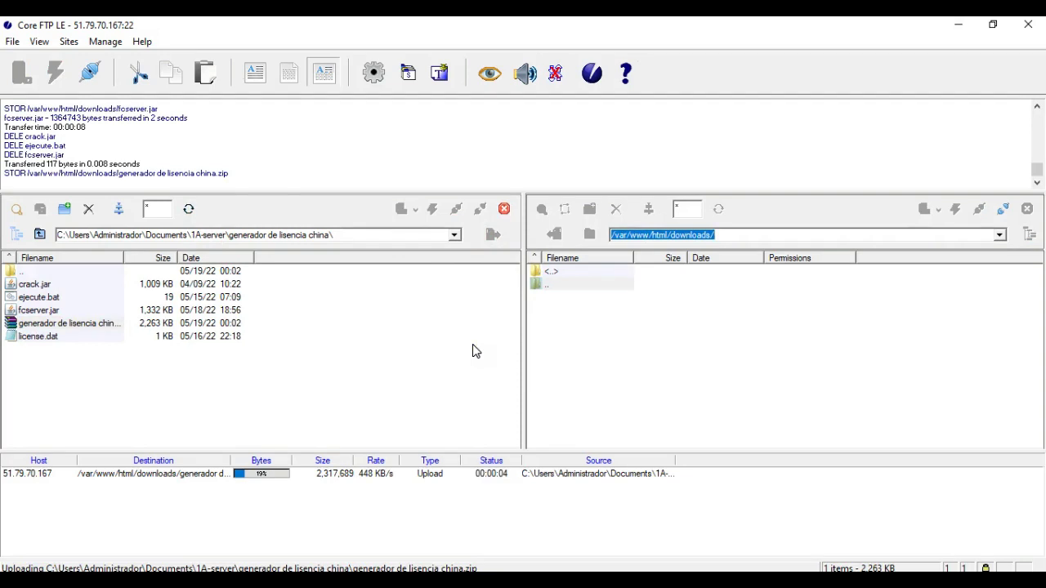
Rename the uploaded ZIP archive in the remote downloads directory as lisencia-china-123.zip.
click(613, 294)
click(613, 295)
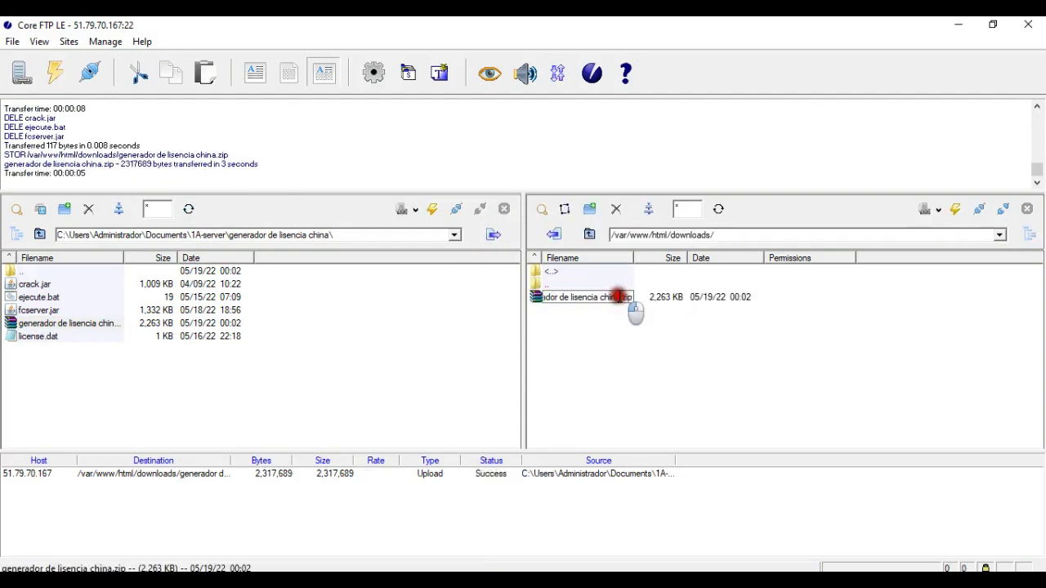
key(End)
text(LISENCIA)
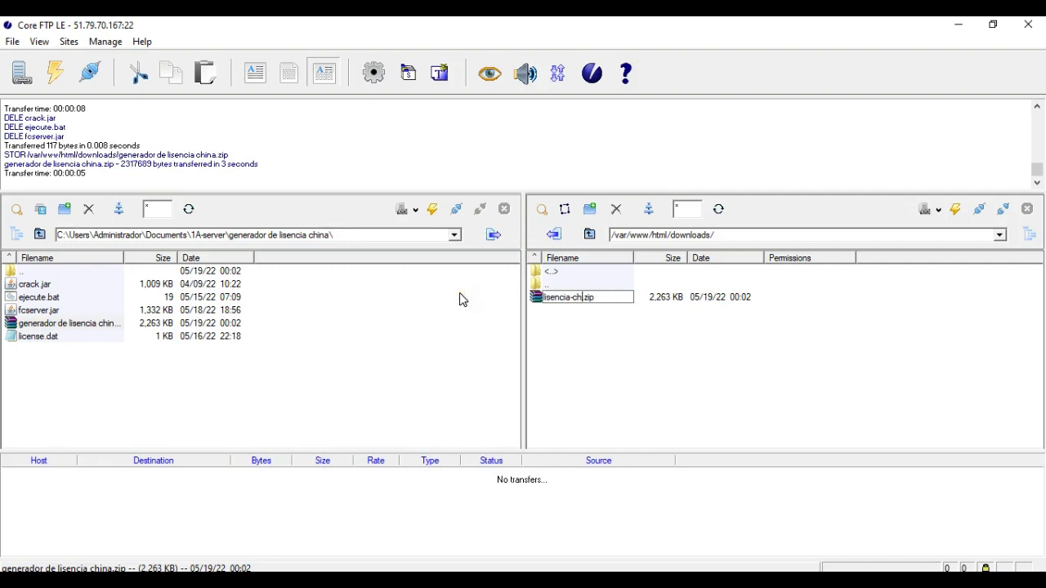
click(612, 380)
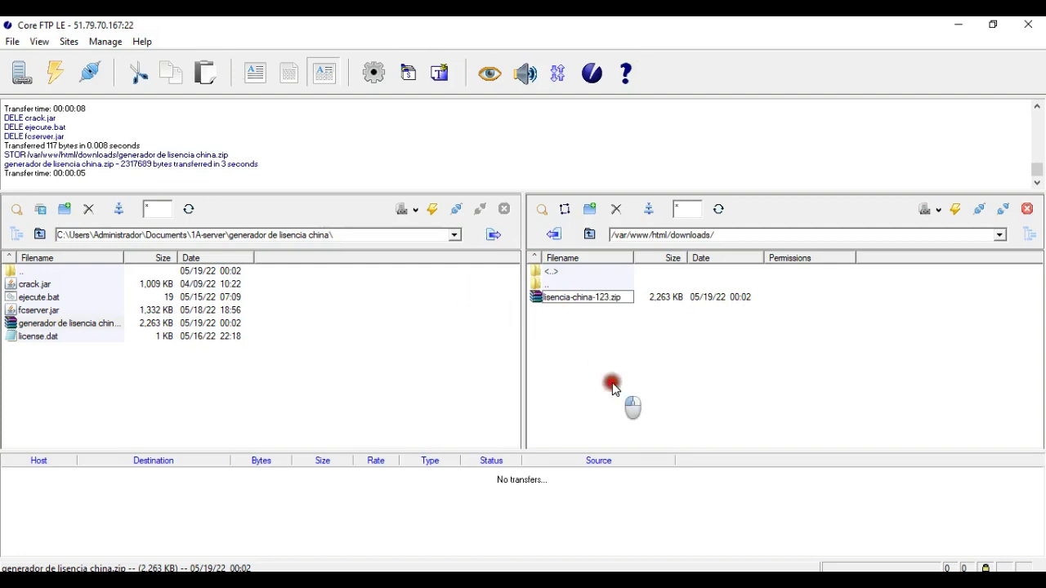
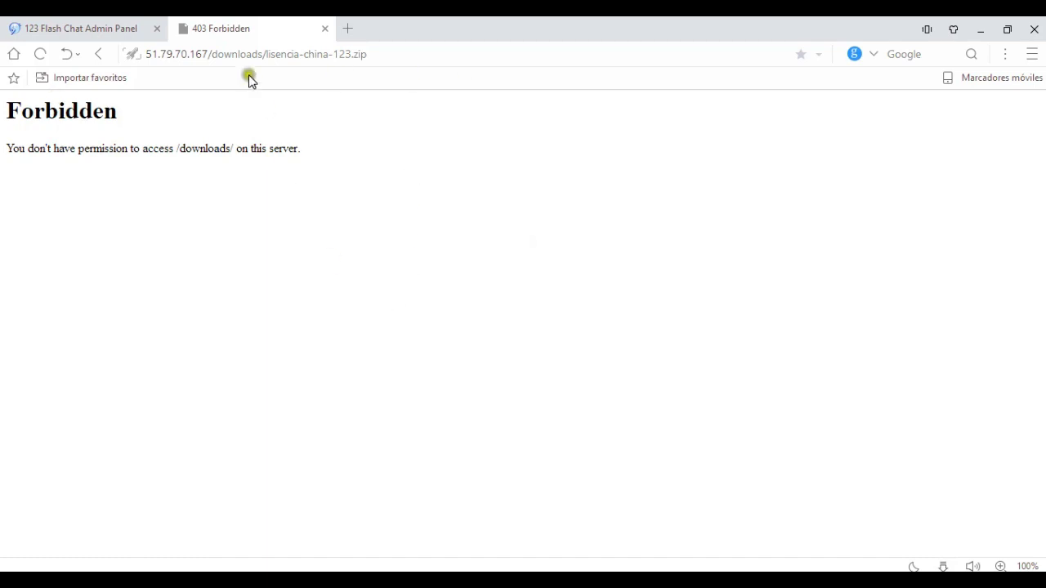
Copy the server IP 51.79.70.167 from the download URL in the browser and switch to Cloudflare.
drag(211, 53, 114, 53)
key(super+c)
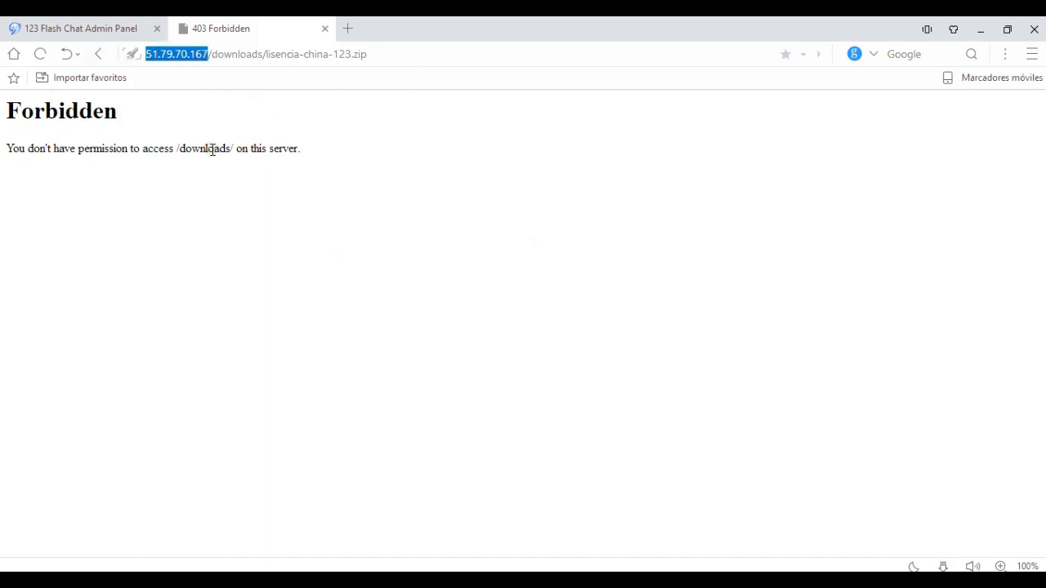
click(577, 462)
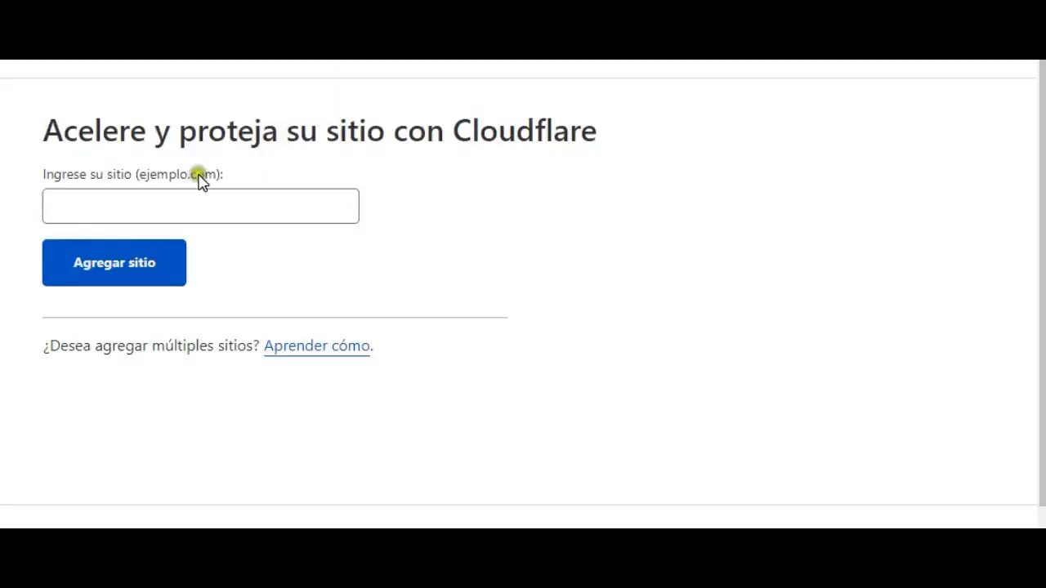
Add the site chat-piratas.com to Cloudflare and continue with the Free plan.
click(179, 198)
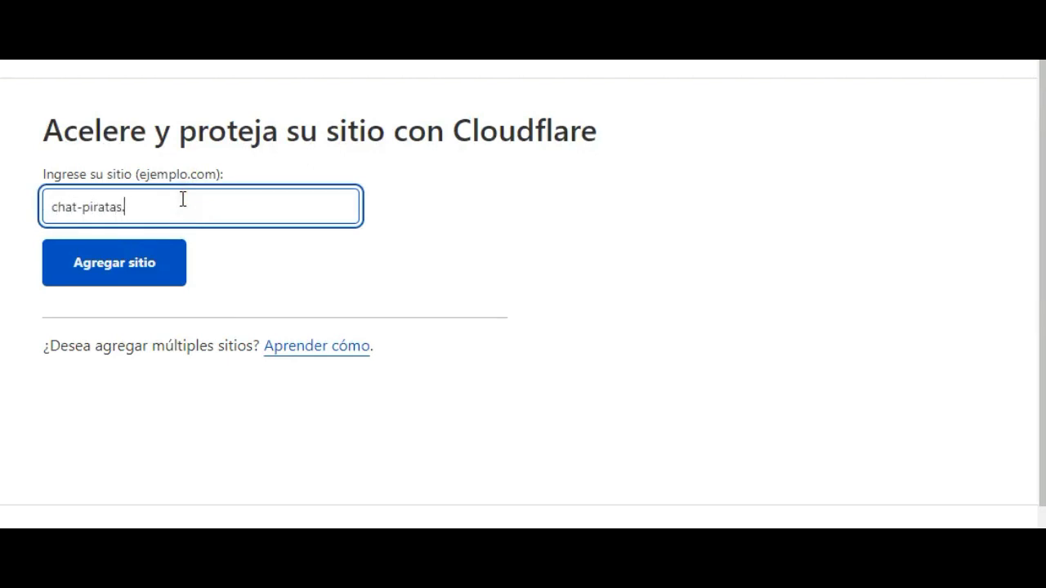
click(133, 272)
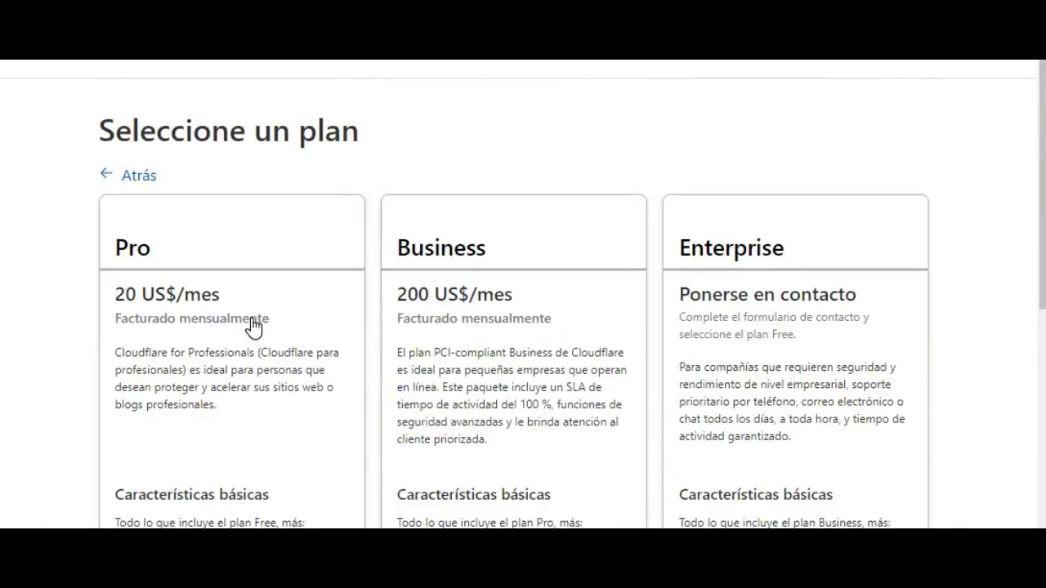
scroll(256, 416, down, 10)
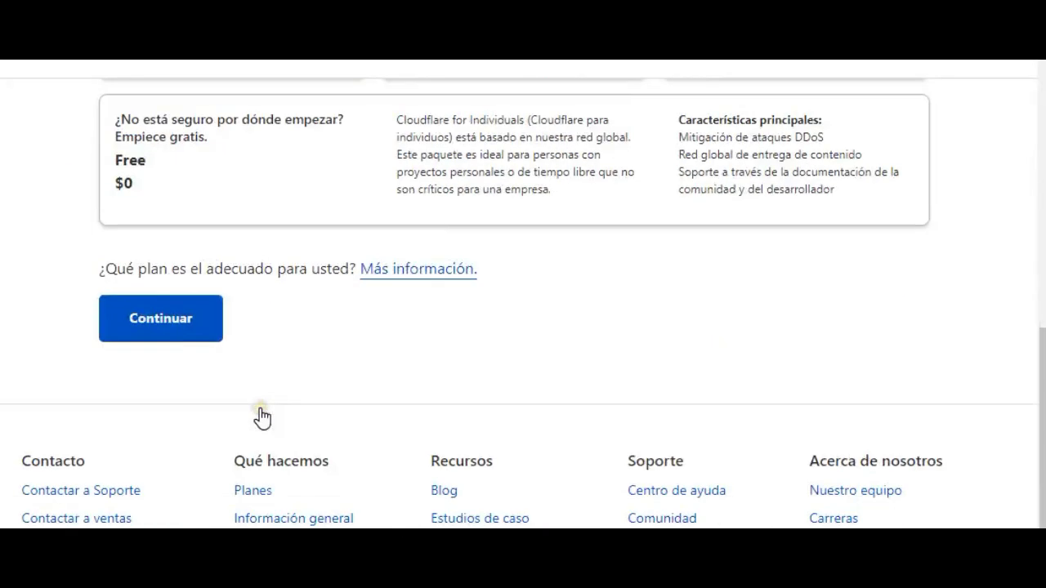
click(212, 170)
click(173, 323)
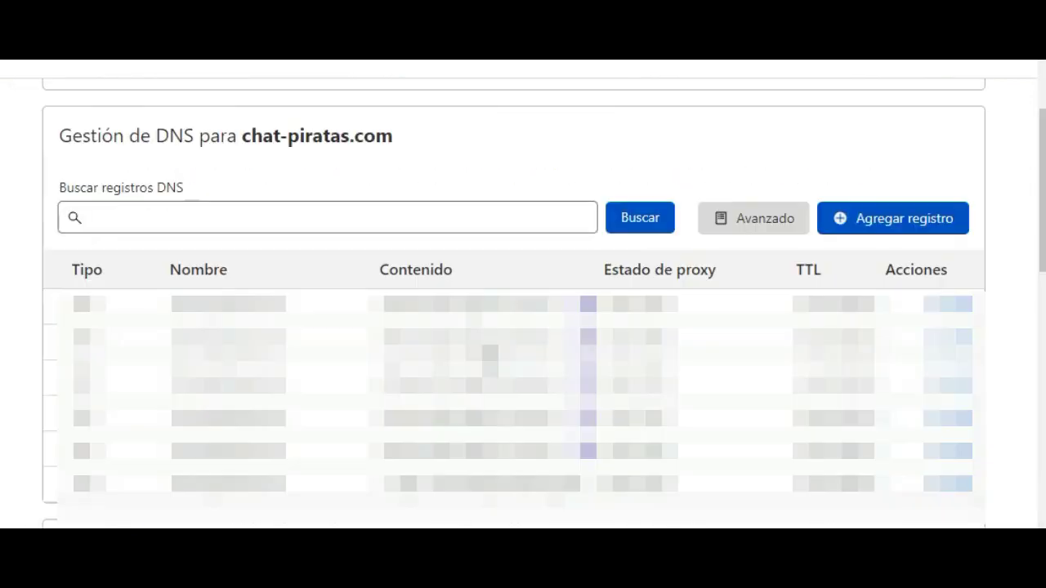
Add a proxied A record named chat-piratas.com pointing to 51.79.70.167 and save it.
click(866, 227)
click(212, 333)
text(chat)
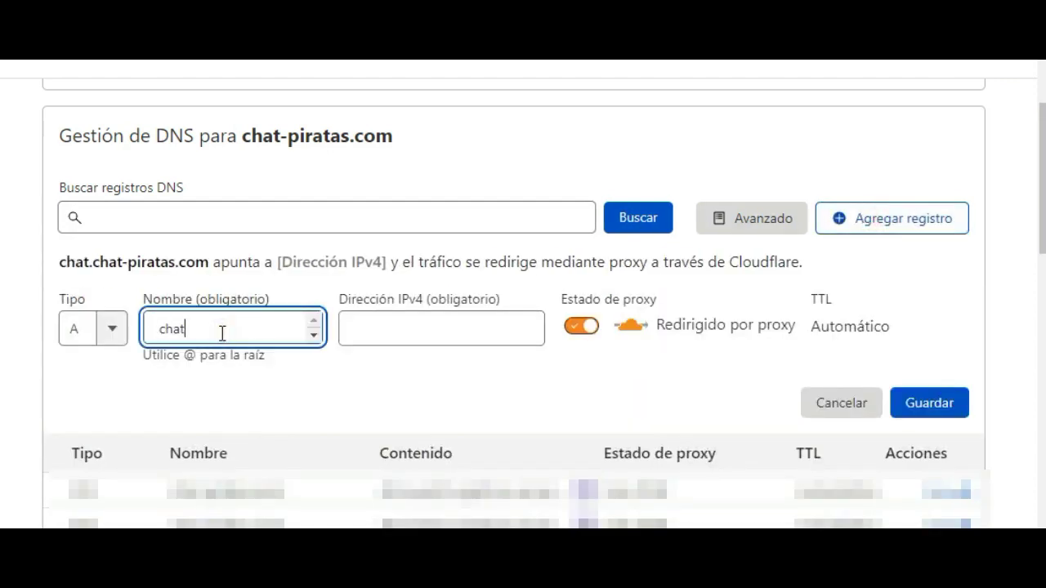
text(-piratas.com)
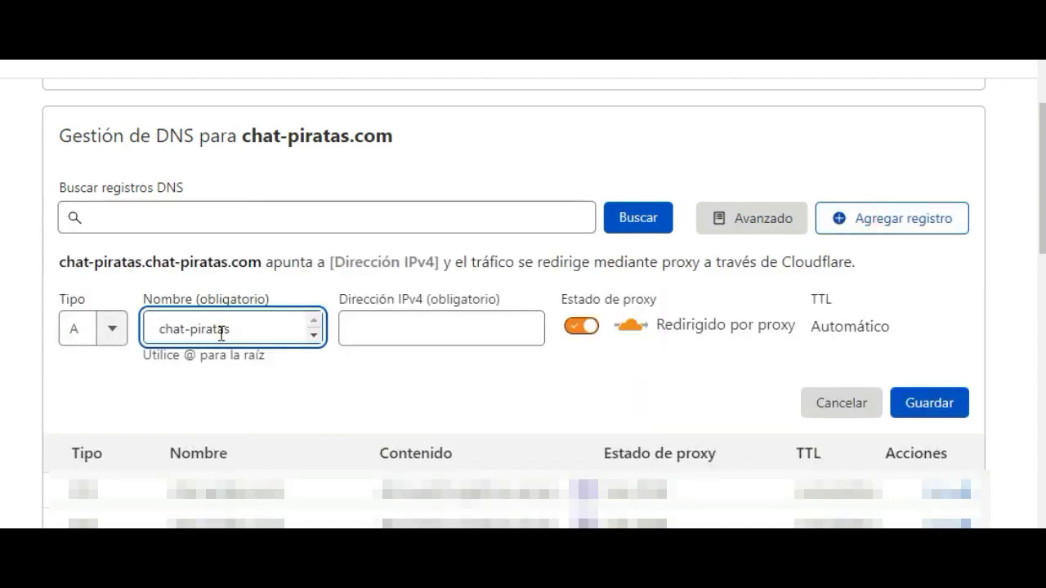
right_click(360, 328)
click(441, 482)
click(919, 408)
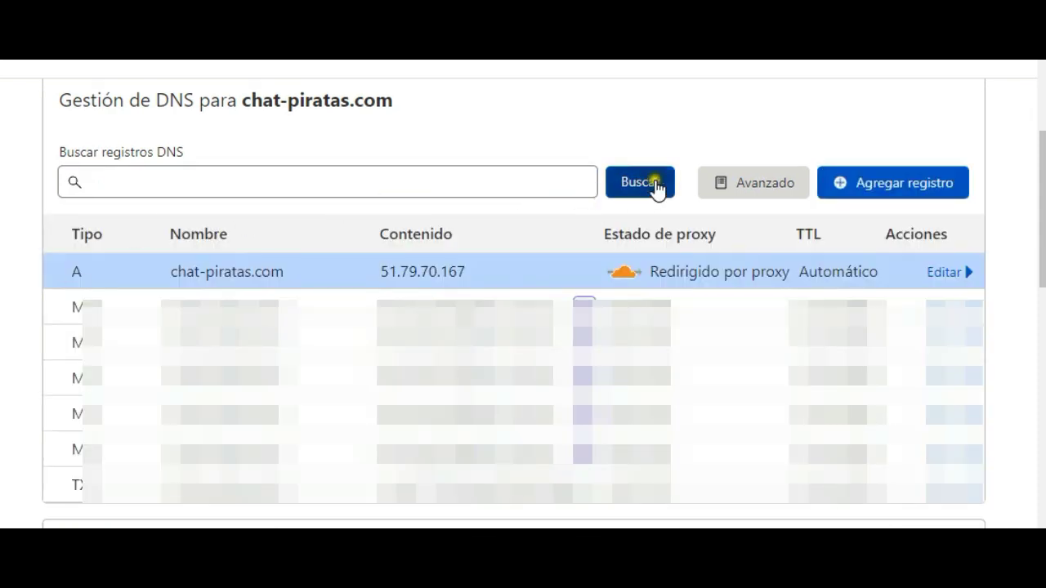
Add a proxied CNAME record named www with chat-piratas.com as its target and save it.
click(541, 180)
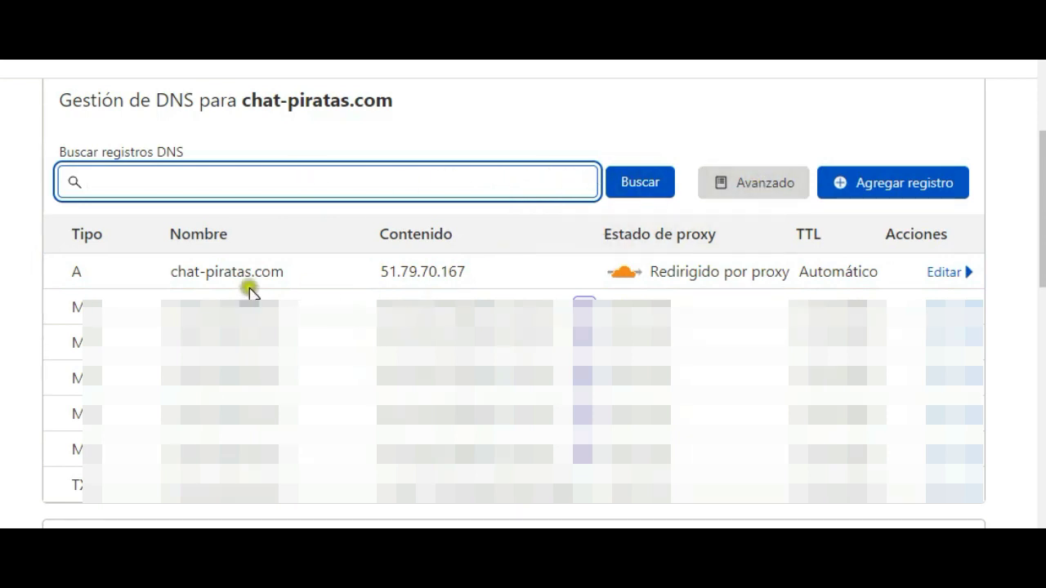
click(891, 188)
click(114, 294)
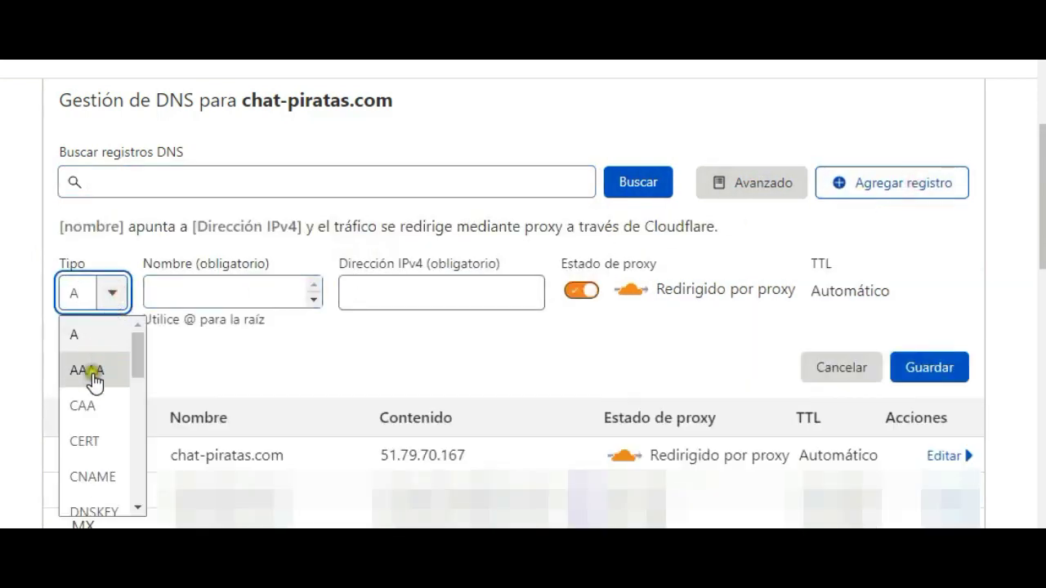
click(100, 474)
click(213, 301)
text(www)
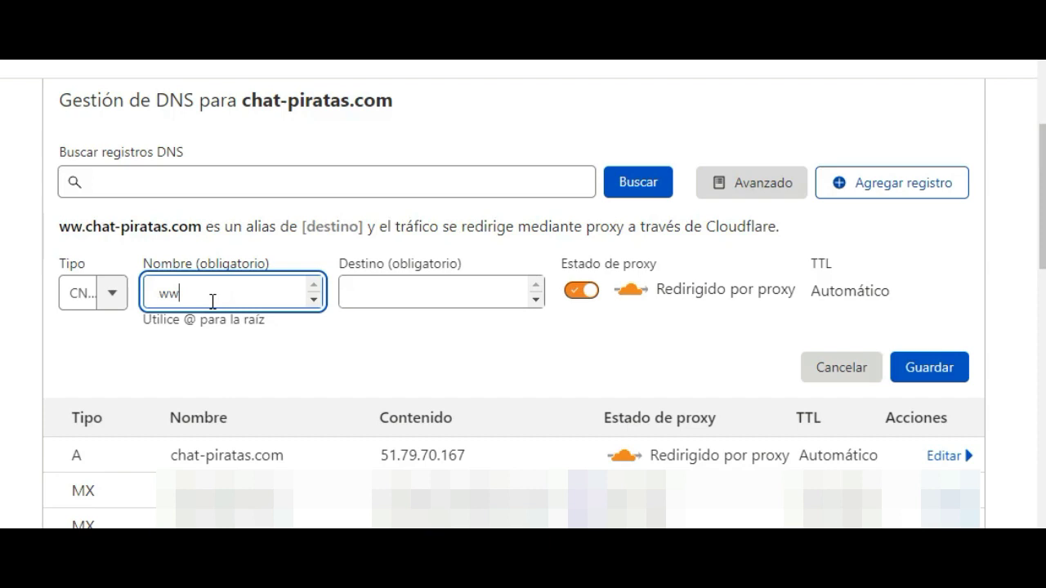
click(409, 284)
text(chat-pi)
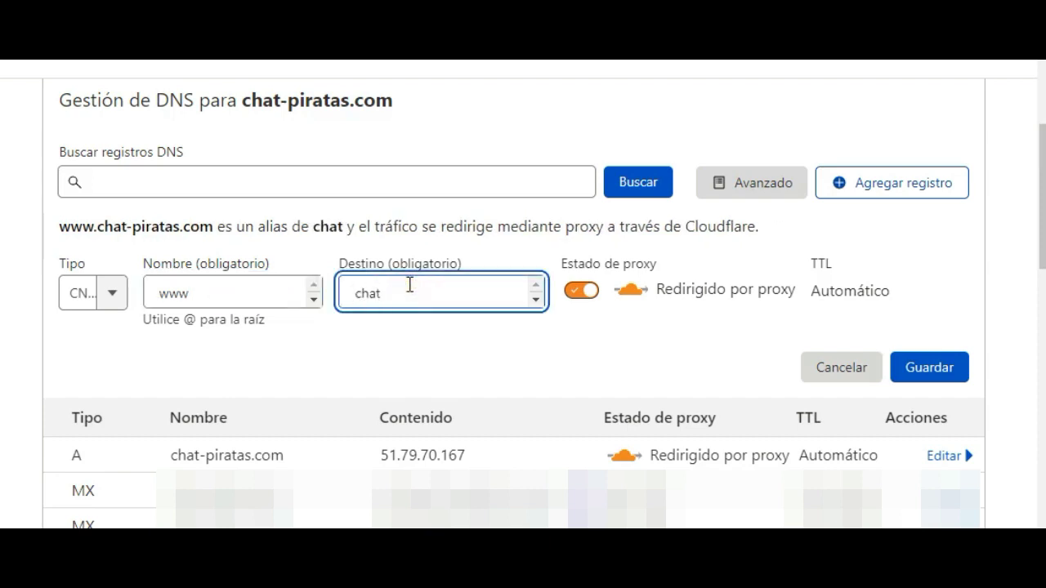
text(ratas.com)
click(933, 368)
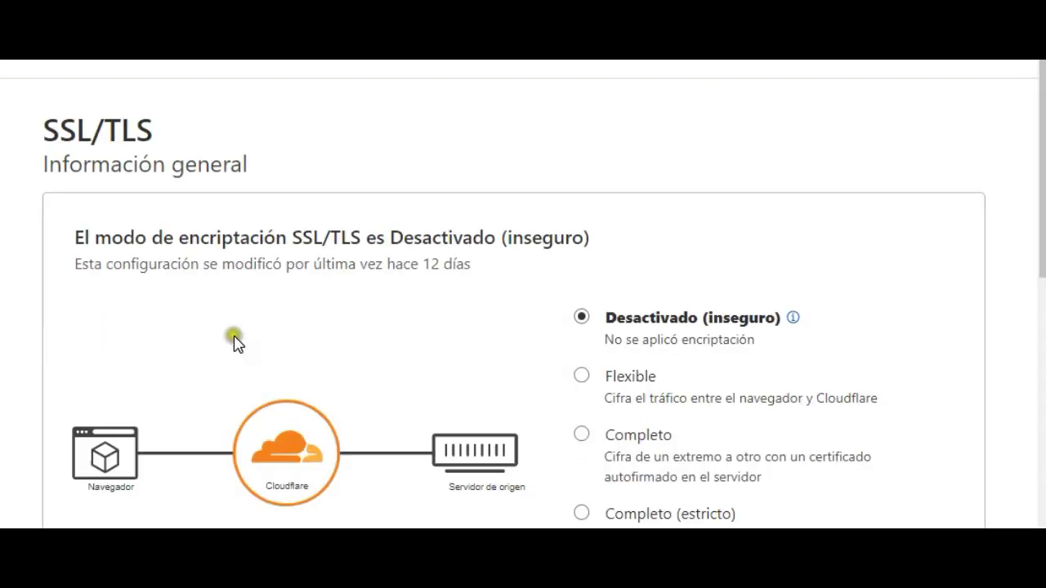
Set the SSL/TLS encryption mode to Flexible and turn on Usar siempre HTTPS for the domain.
click(581, 375)
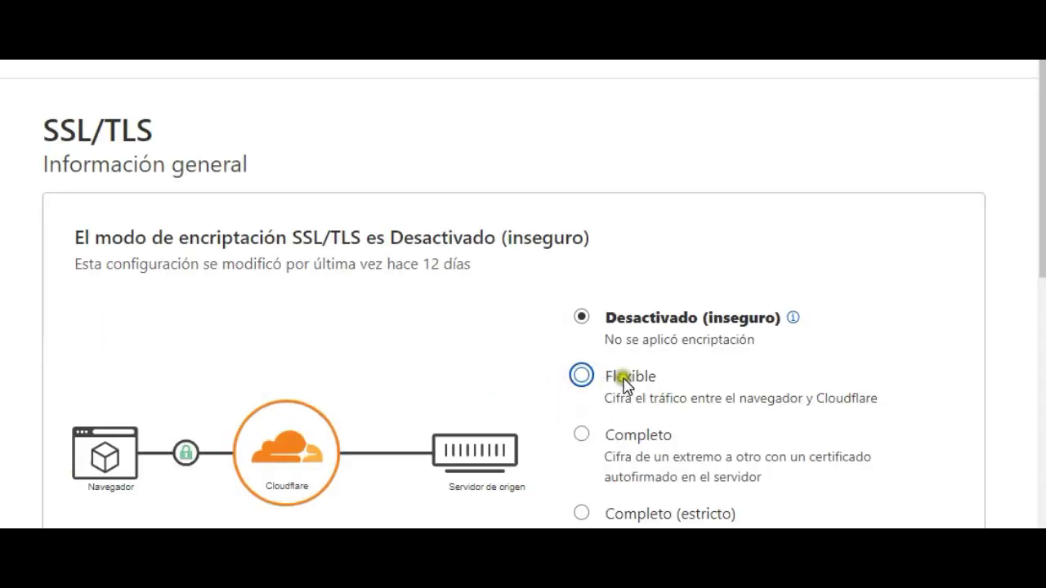
click(581, 375)
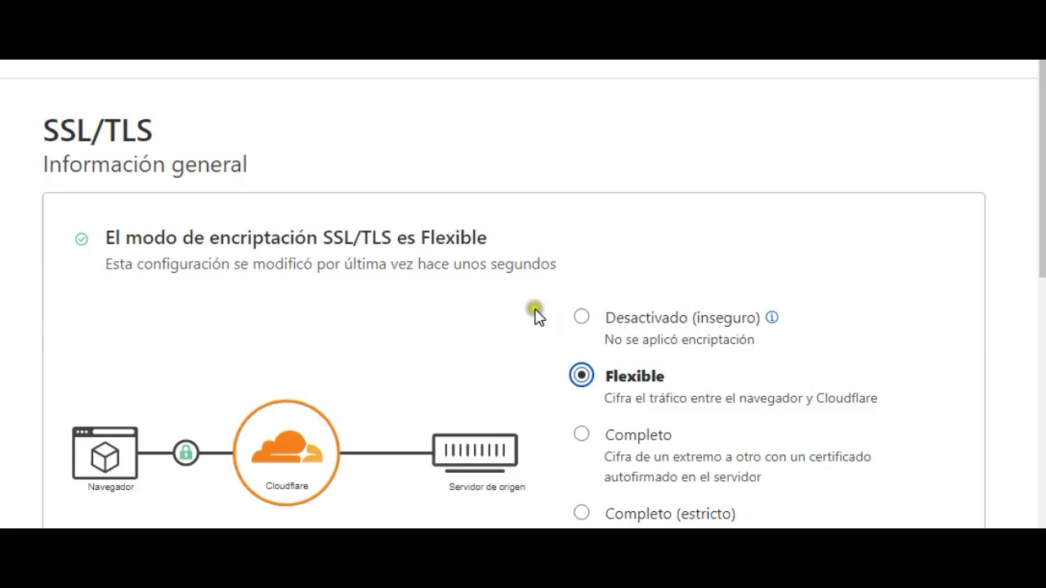
scroll(535, 315, down, 5)
click(850, 413)
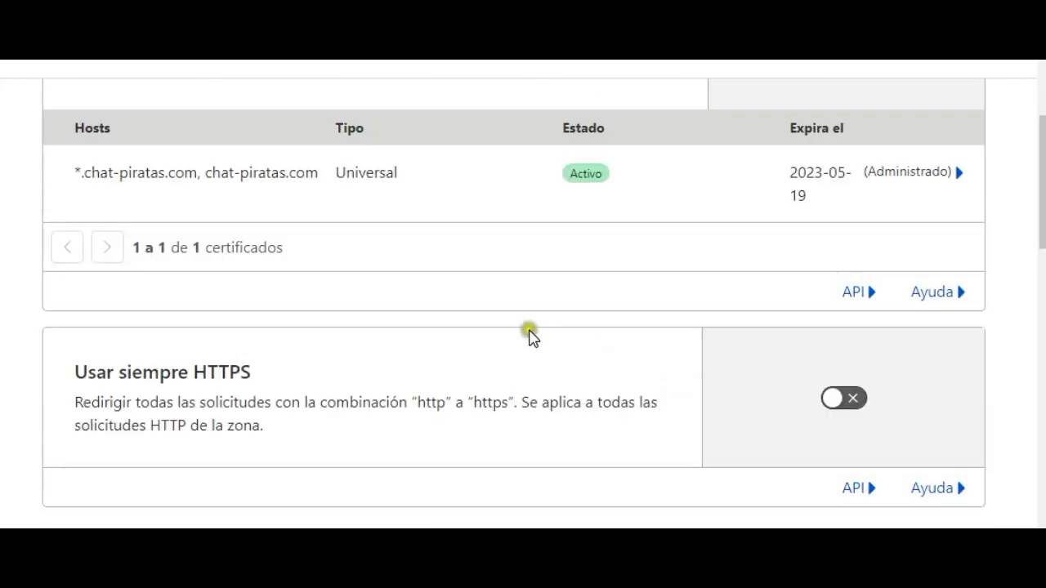
scroll(529, 335, down, 3)
click(845, 205)
Set the minimum TLS version to TLS 1.2 and review the remaining certificate settings.
scroll(874, 180, down, 4)
click(907, 327)
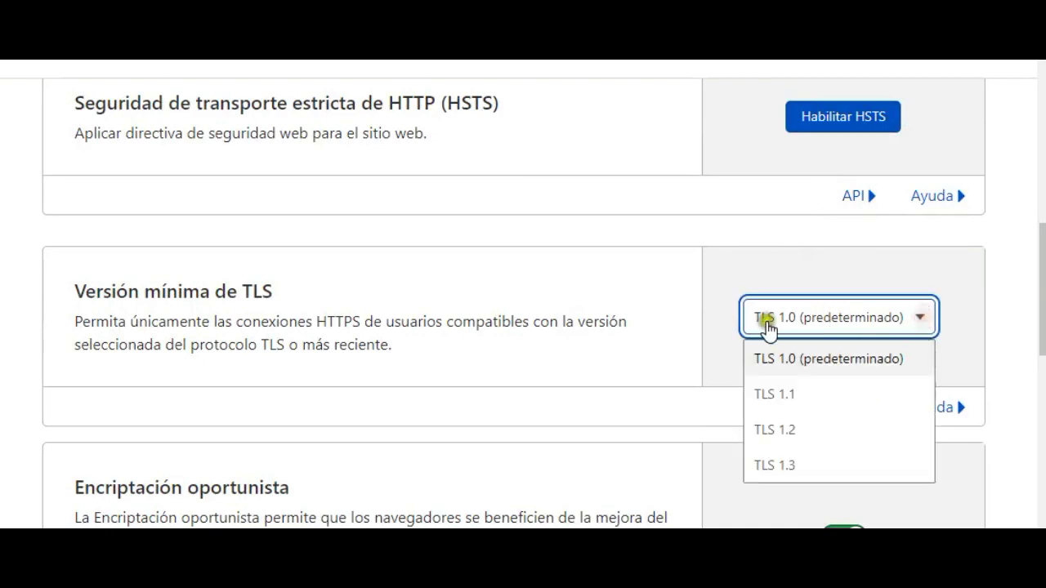
click(790, 430)
scroll(643, 298, down, 15)
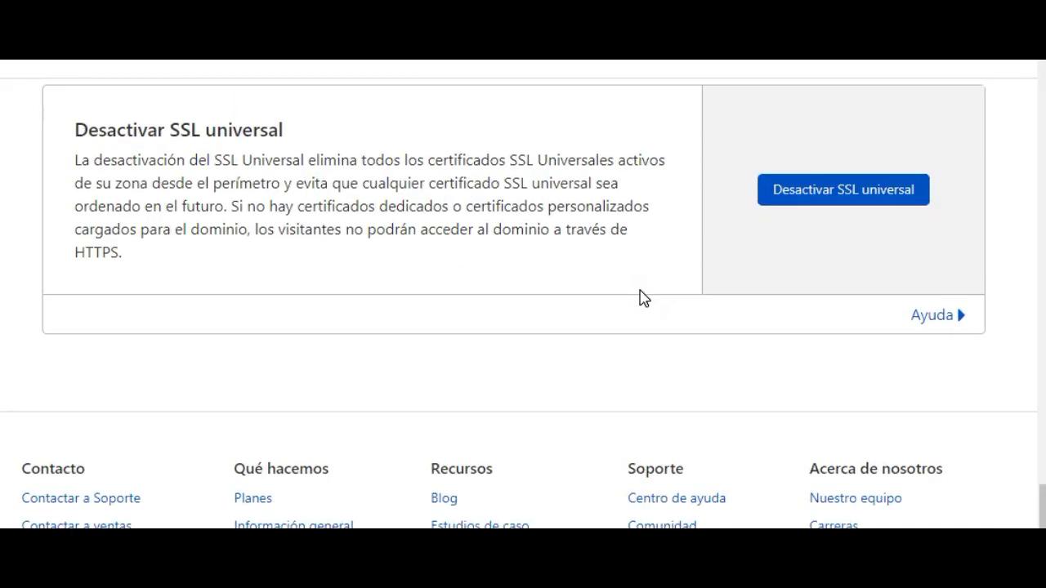
scroll(643, 298, up, 20)
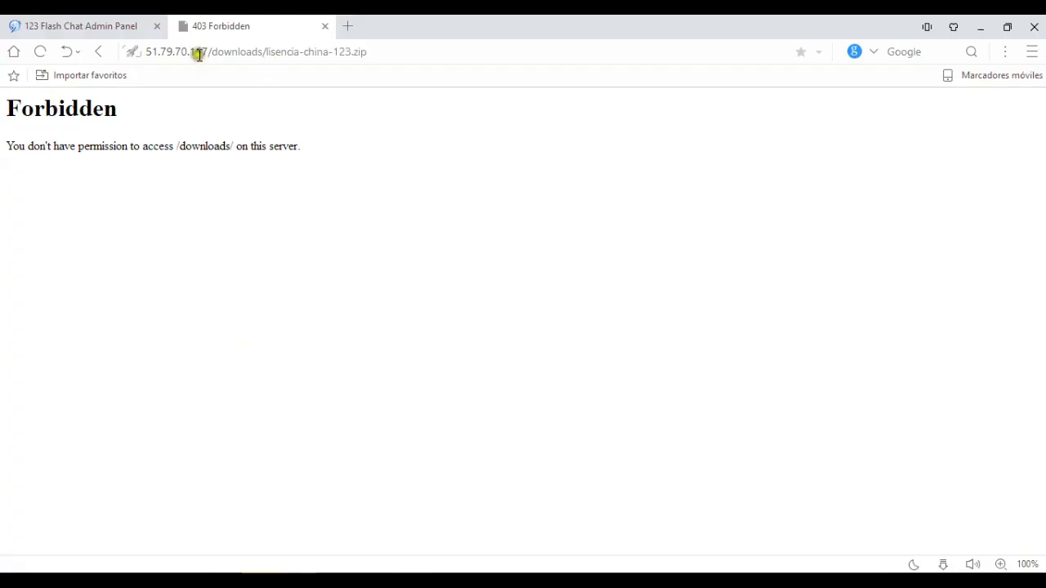
double_click(198, 54)
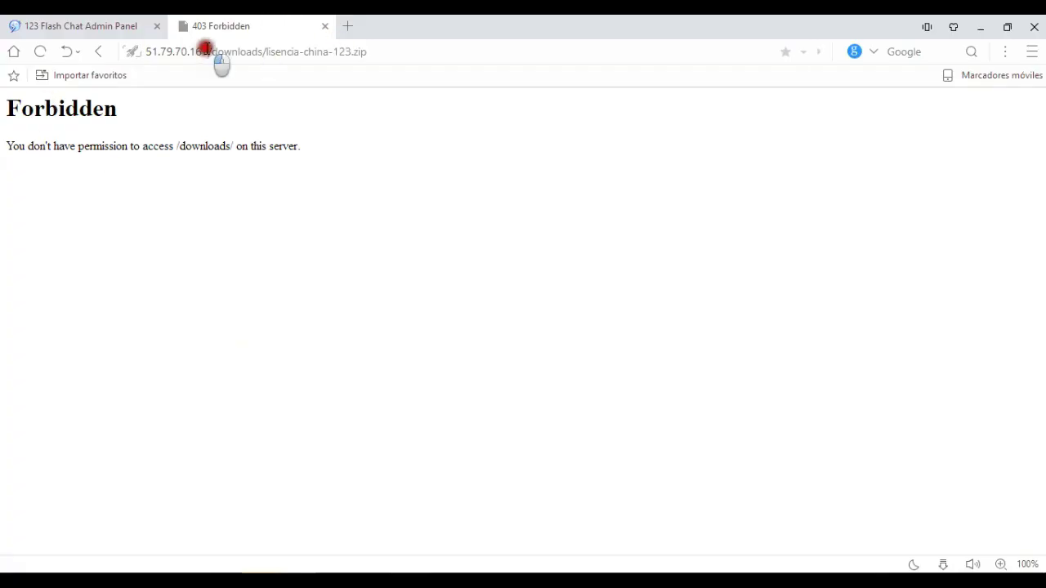
text(https://www.chatpiratas.com)
key(Return)
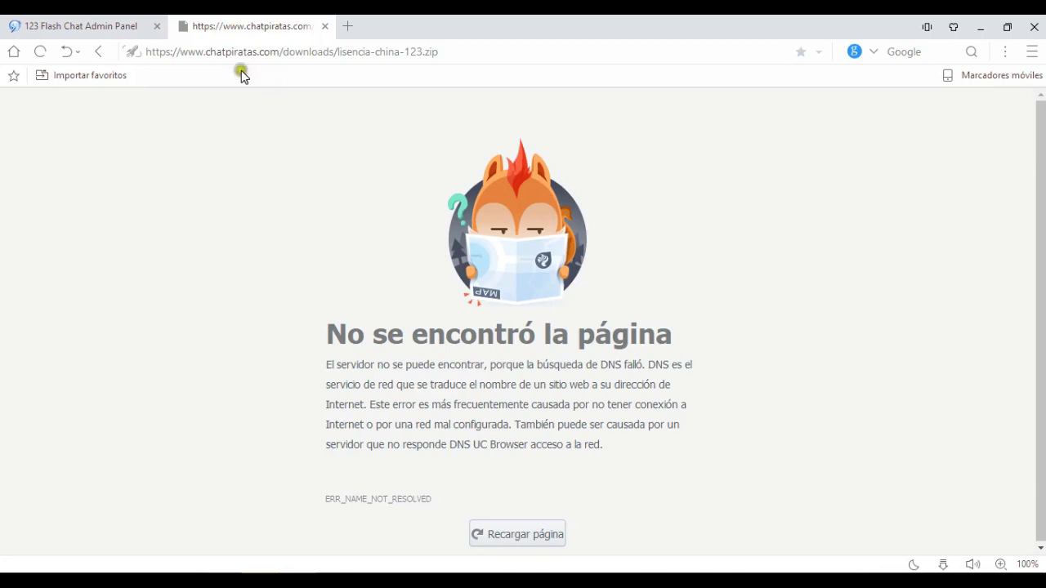
drag(464, 50, 336, 56)
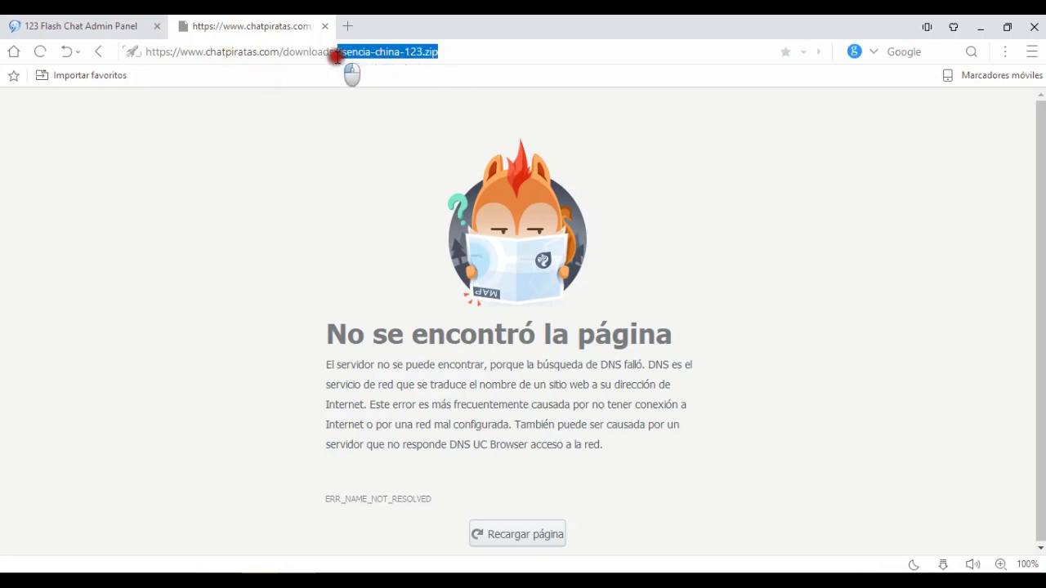
click(227, 53)
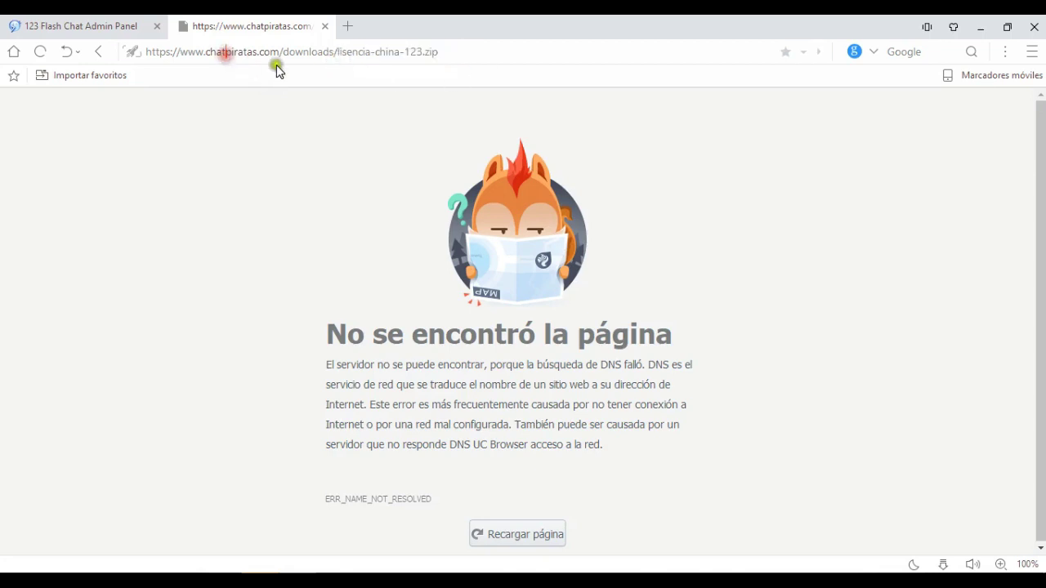
text(-)
key(Return)
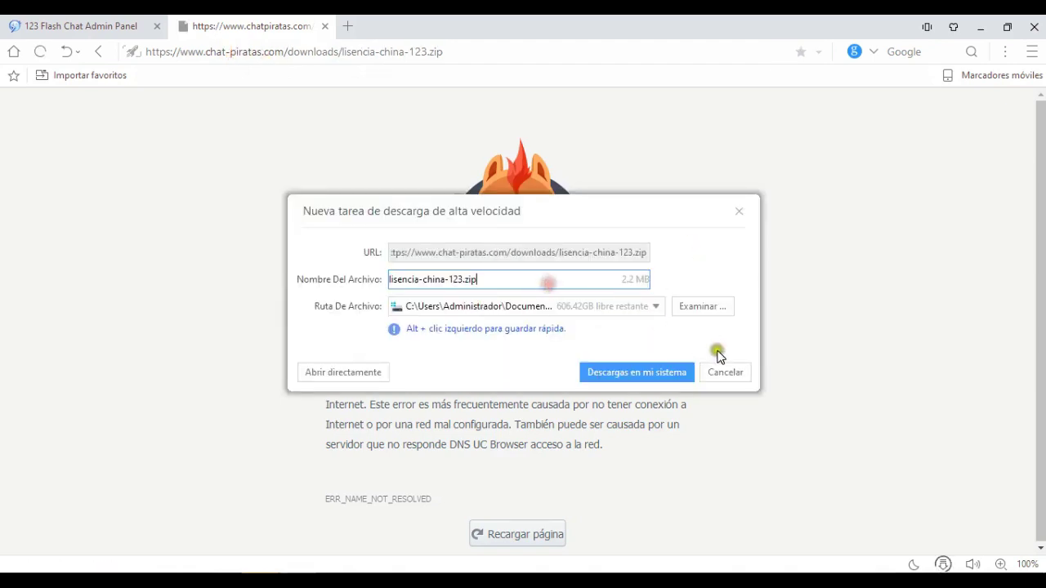
click(725, 372)
click(477, 51)
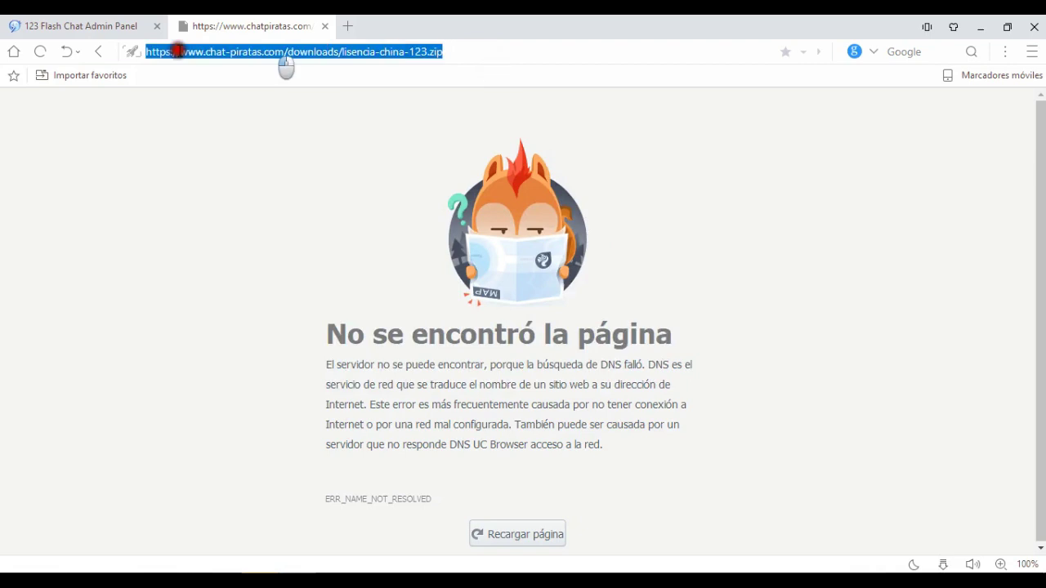
click(463, 58)
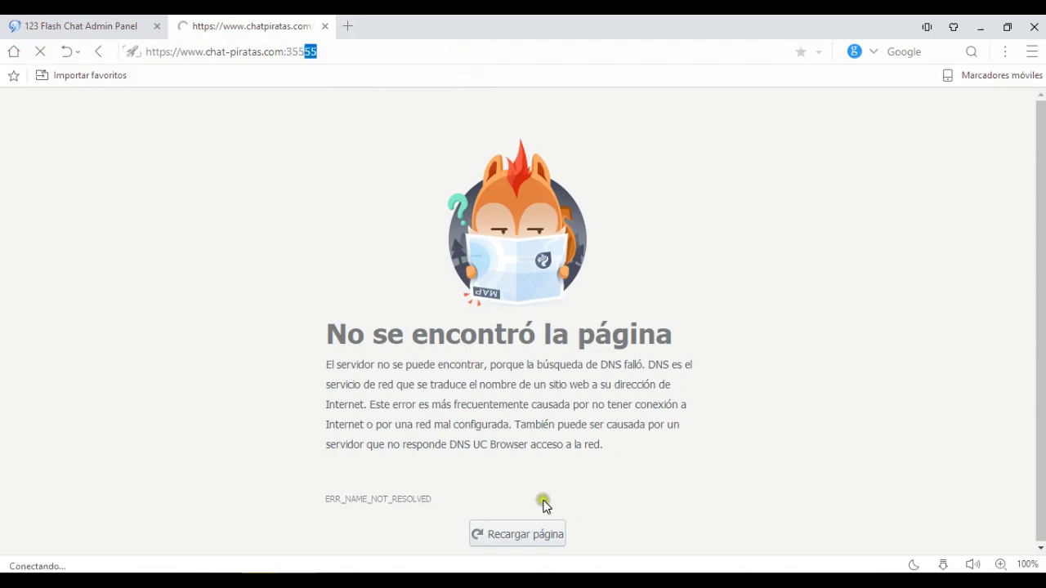
click(282, 52)
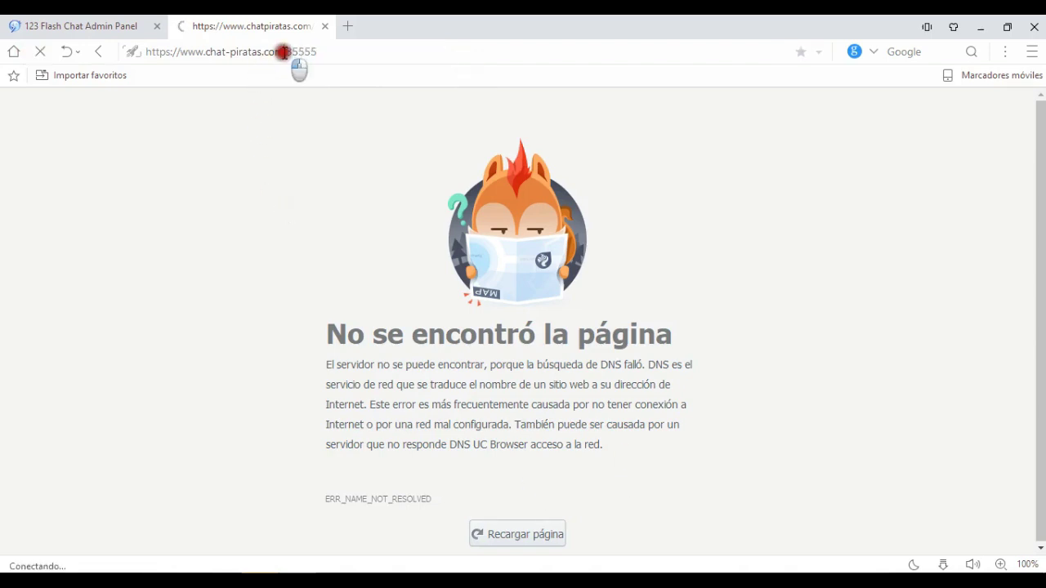
click(40, 54)
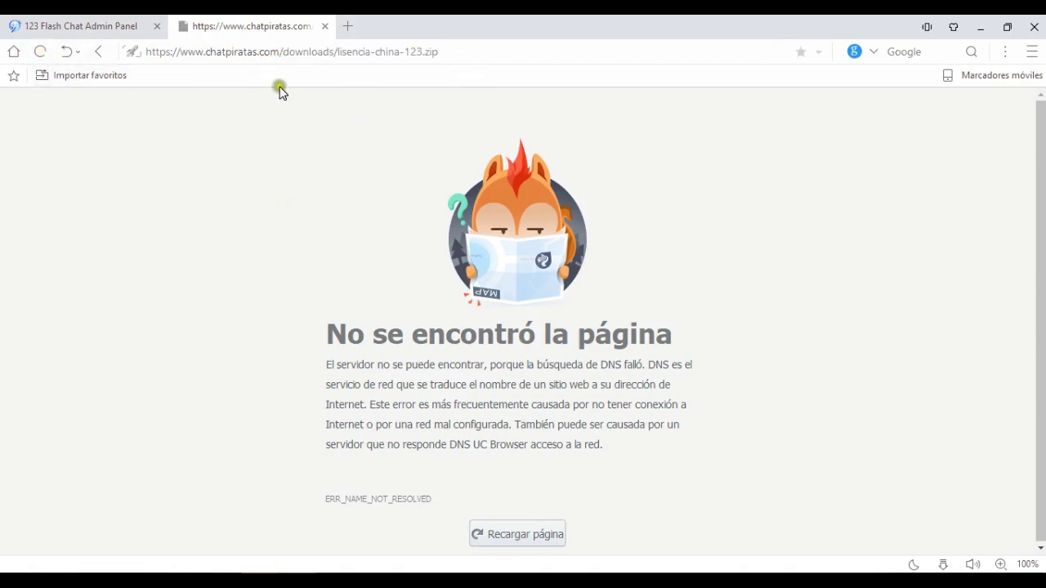
click(446, 54)
drag(278, 52, 471, 49)
key(BackSpace)
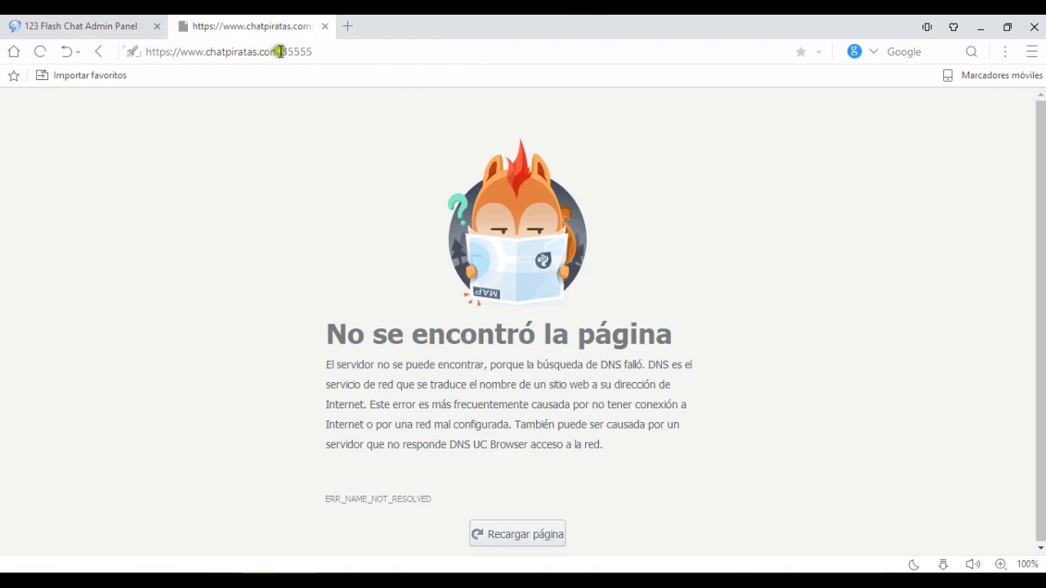
drag(281, 52, 331, 48)
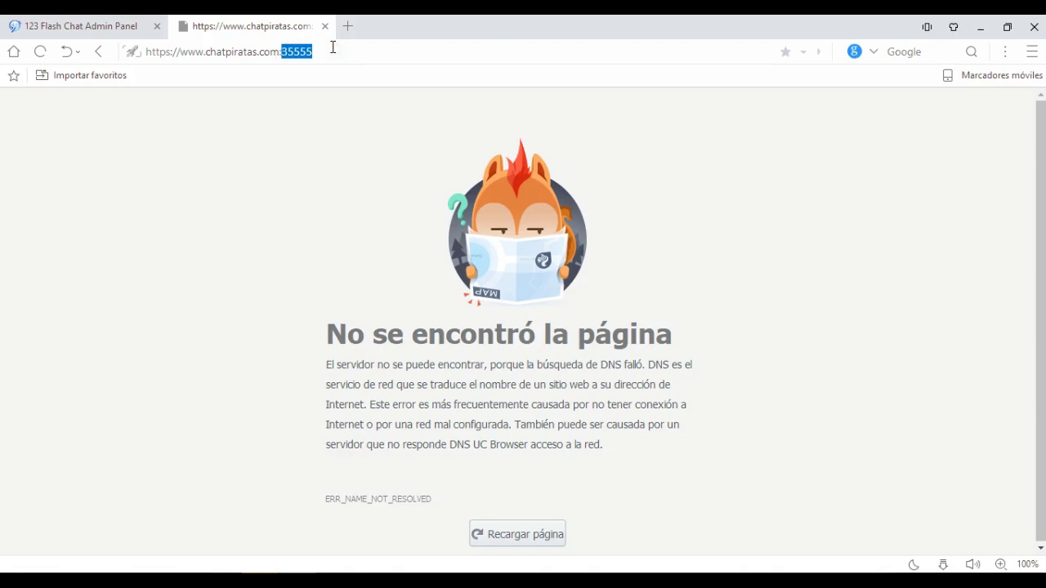
click(280, 47)
drag(280, 47, 314, 51)
Switch to the VPS terminal and list the contents of the home directory.
click(525, 519)
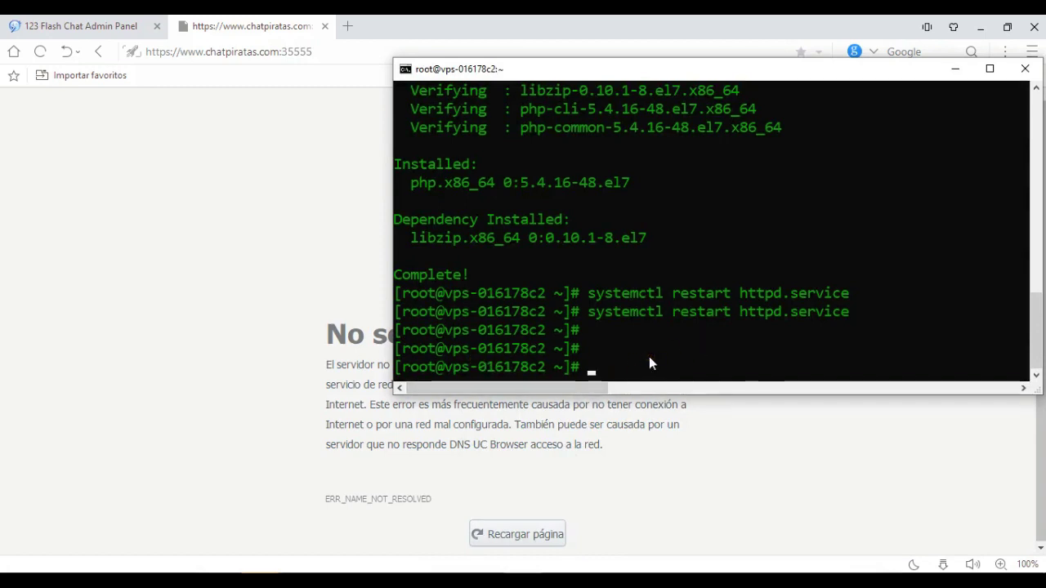
text(die)
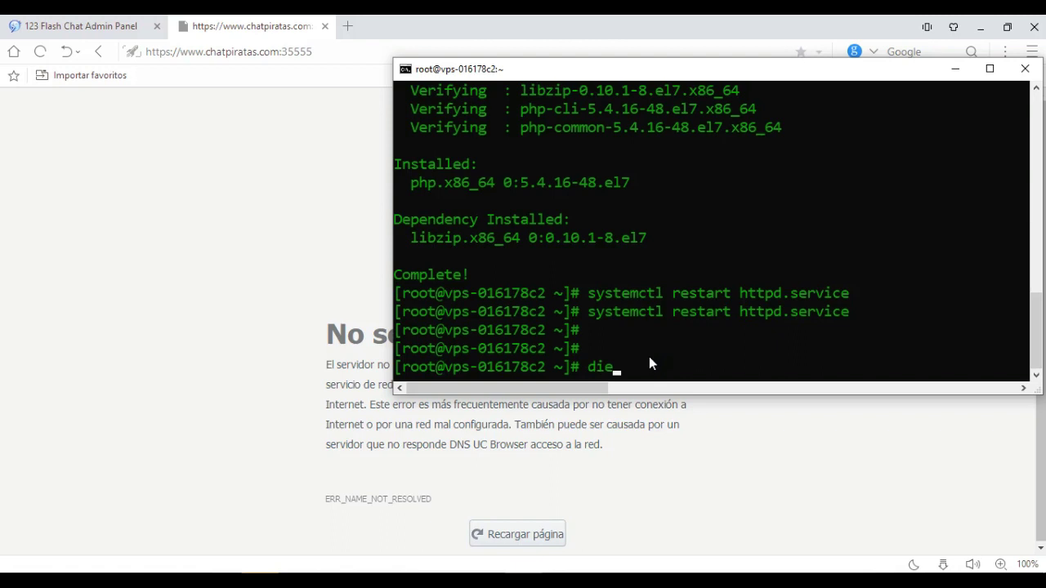
key(BackSpace)
text(r)
key(Return)
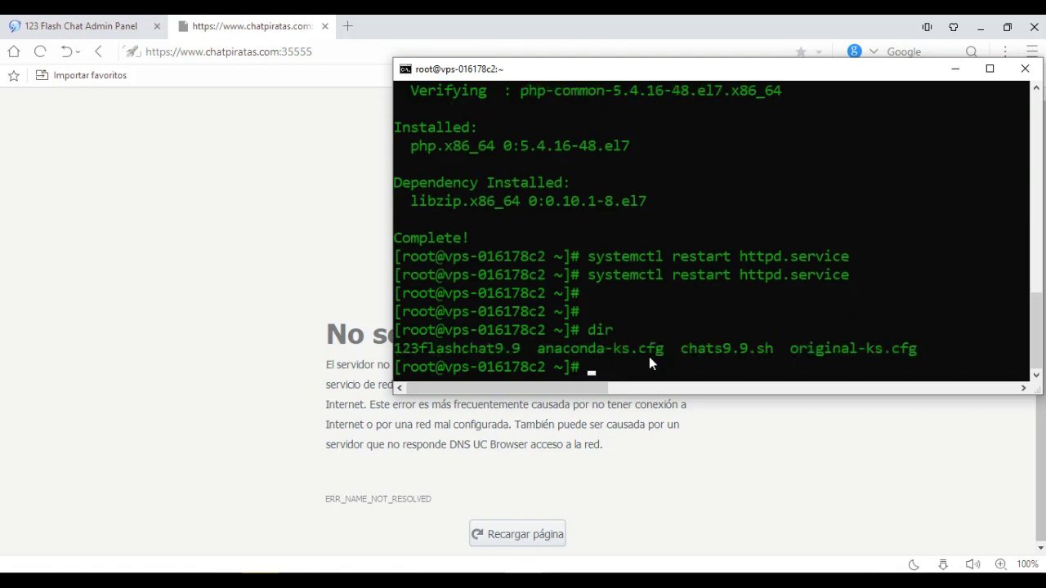
Change the working directory to 123flashchat9.9/server, reusing the folder name from the listing.
drag(522, 348, 394, 351)
key(super+c)
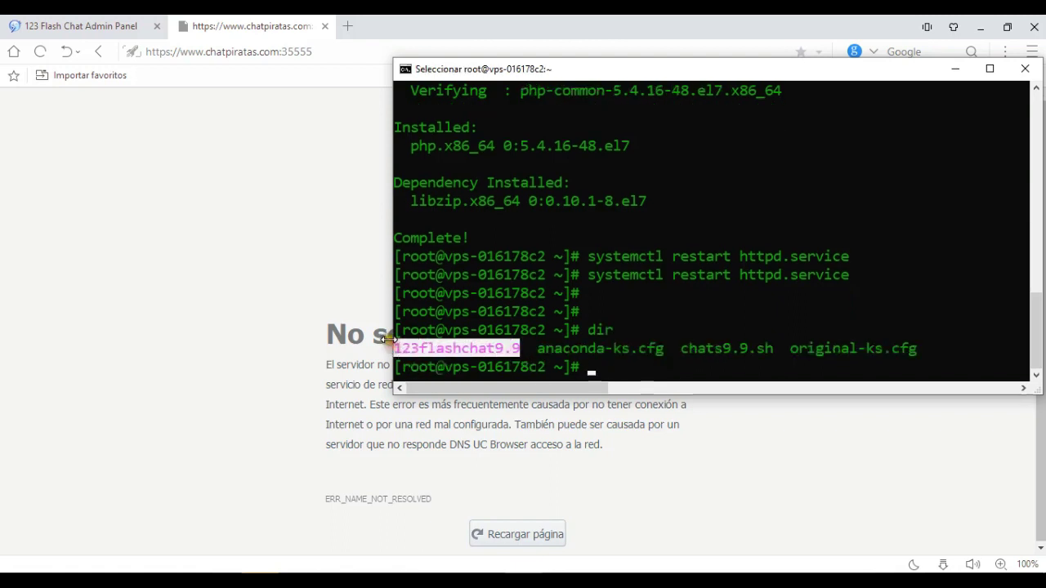
right_click(477, 347)
text(cd)
right_click(626, 331)
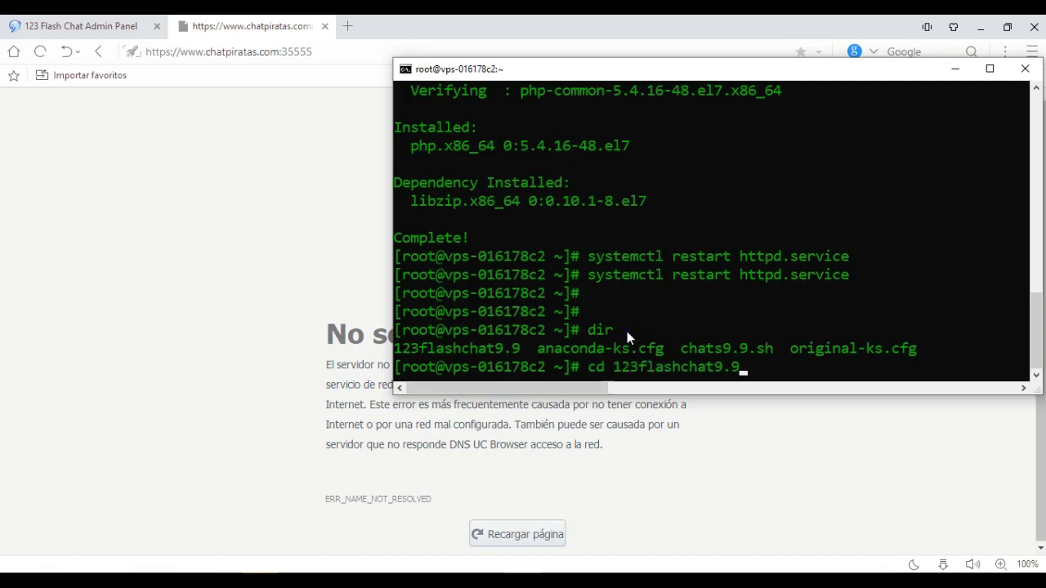
text(/server)
key(Return)
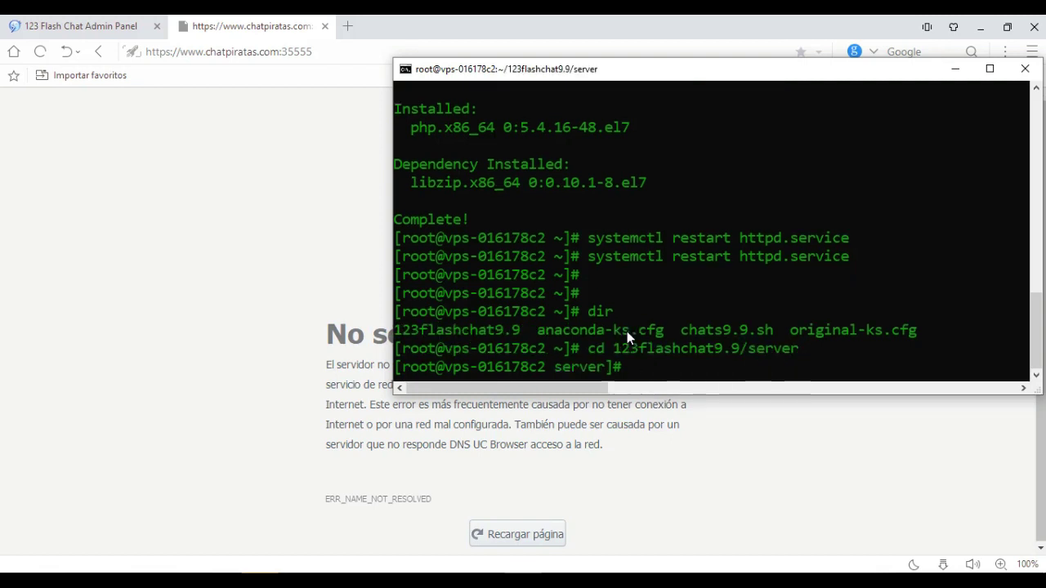
Maximize the terminal window and open etc/fcserver.xml in nano.
key(super+Up)
click(275, 534)
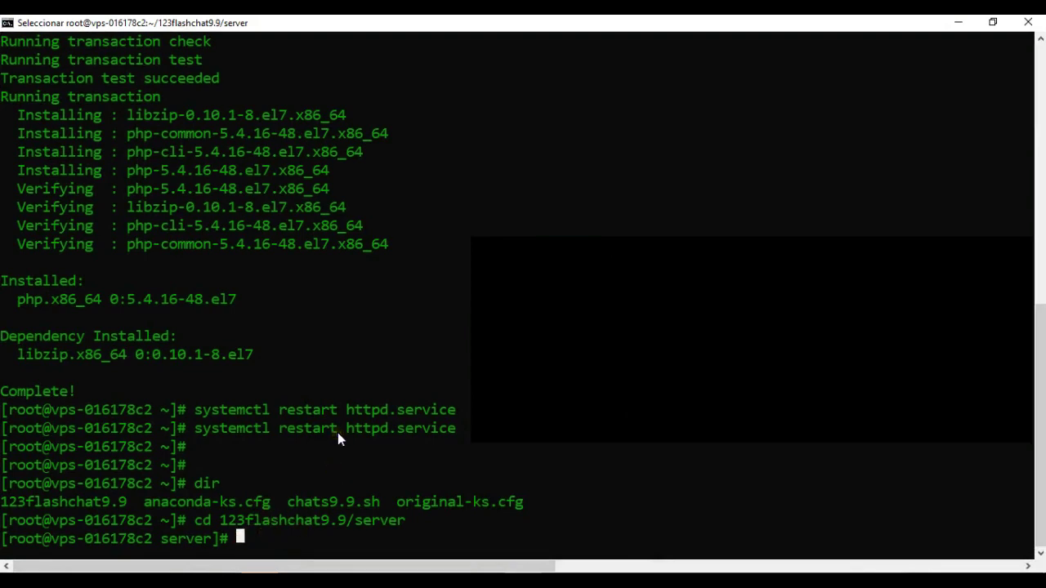
text(nano etc/fcserver.xml)
key(Return)
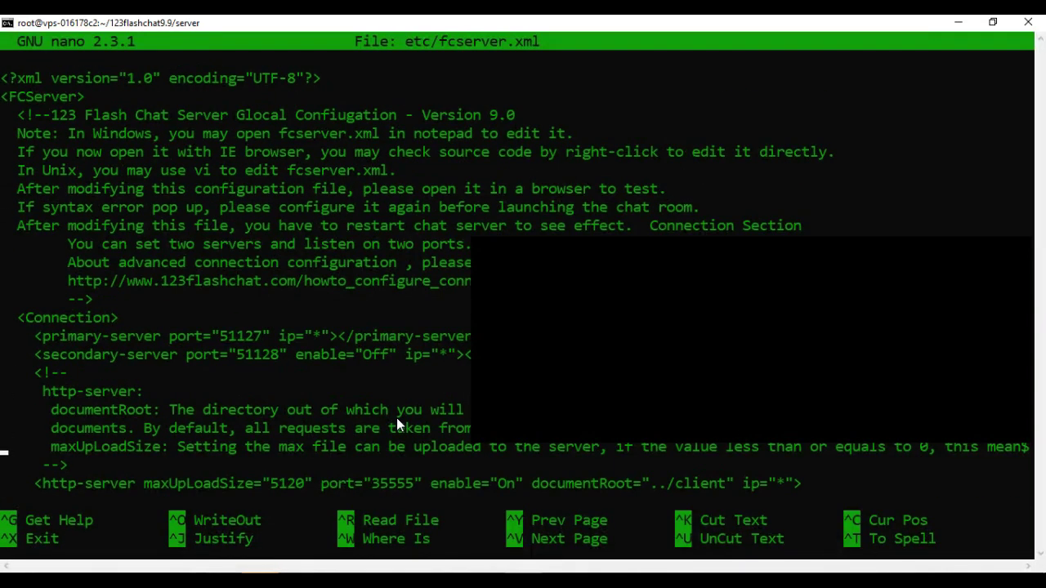
Set the http-server port attribute in fcserver.xml to "8443", keeping both quotation marks.
key(Right)
key(Right)
key(Right)
key(Right)
key(Right)
key(Right)
key(Right)
key(Right)
key(Right)
key(Right)
key(Right)
key(Right)
key(Right)
key(Right)
key(Right)
key(Right)
key(Right)
key(Right)
key(Right)
key(Right)
key(Delete)
key(BackSpace)
key(BackSpace)
key(BackSpace)
key(BackSpace)
key(BackSpace)
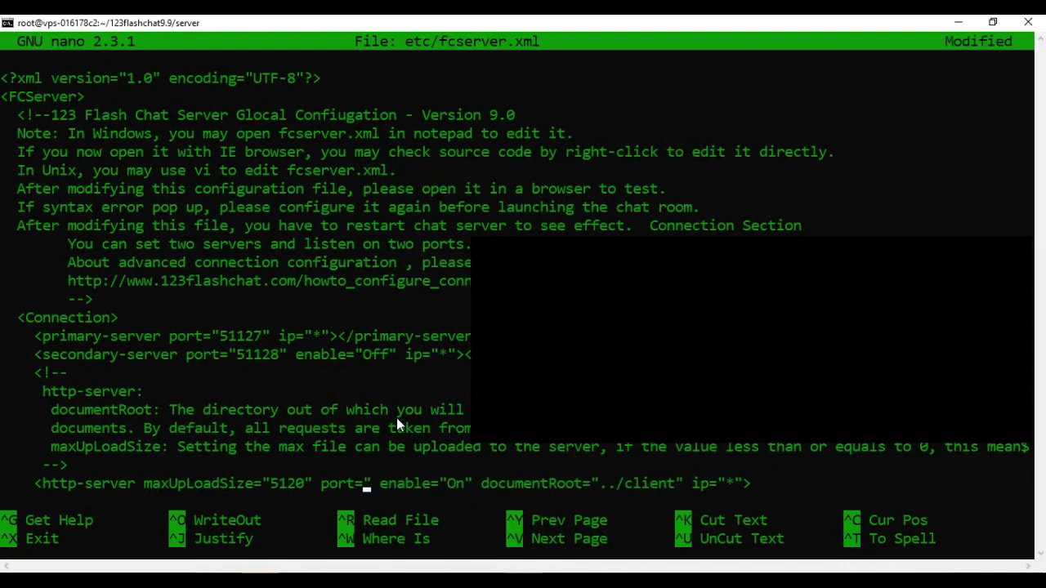
text(8443)
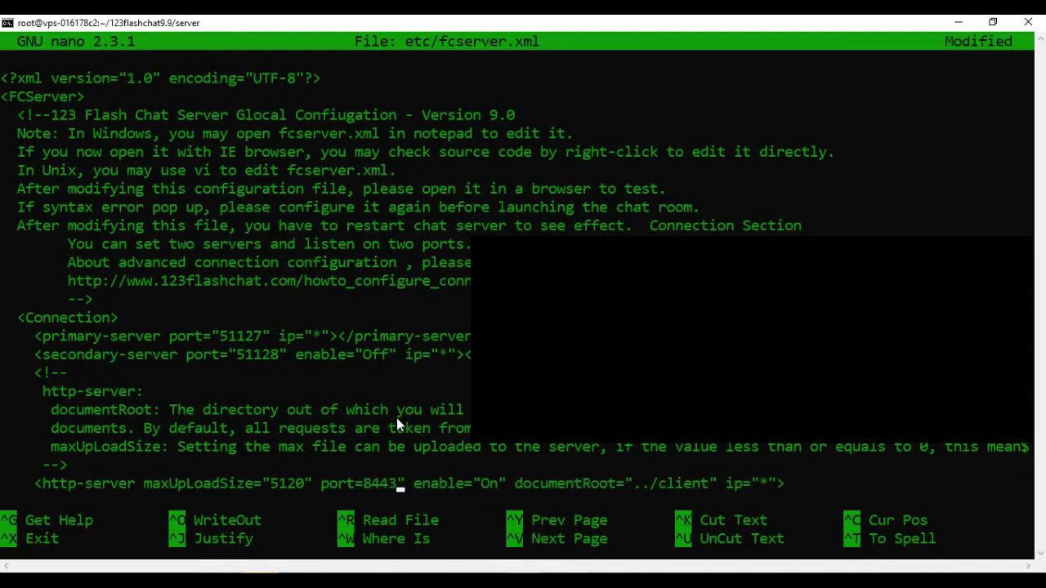
key(Left)
key(Left)
key(Left)
key(Left)
key(Left)
text(")
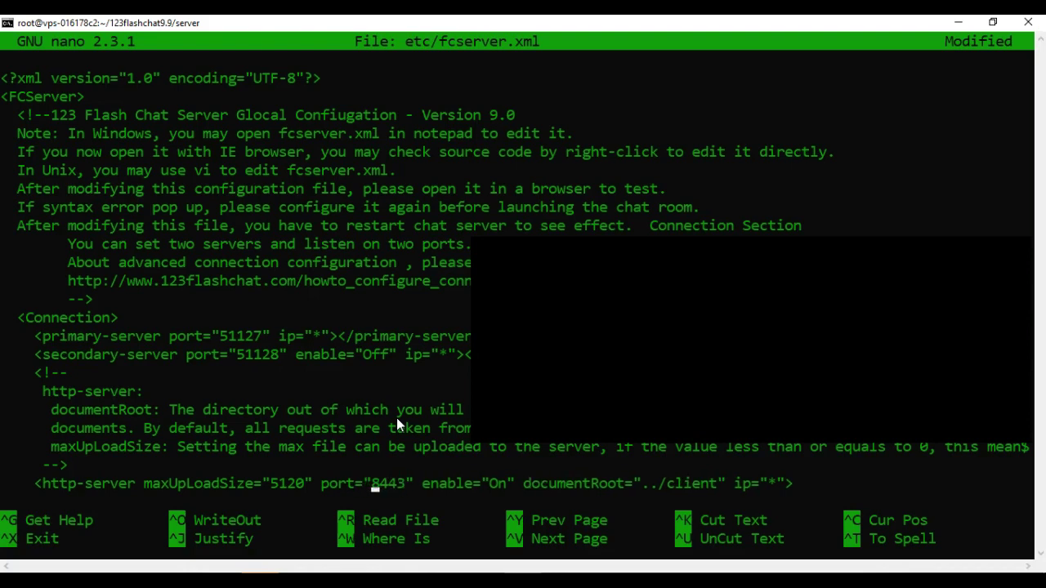
Review the lines around the http-server entry, save etc/fcserver.xml under the same name and exit nano.
key(Down)
key(Down)
key(Down)
key(Down)
key(Down)
key(Down)
key(Down)
key(Down)
key(Down)
key(Down)
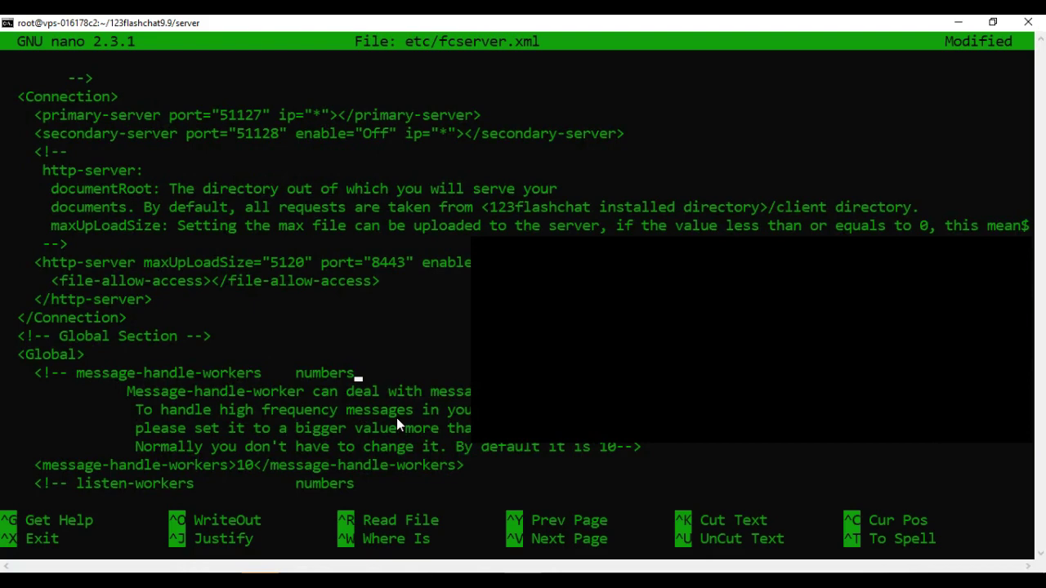
key(Up)
key(Up)
key(Up)
key(Up)
key(Up)
key(Up)
key(Up)
key(Down)
key(Down)
key(Down)
key(Down)
key(ctrl+x)
key(y)
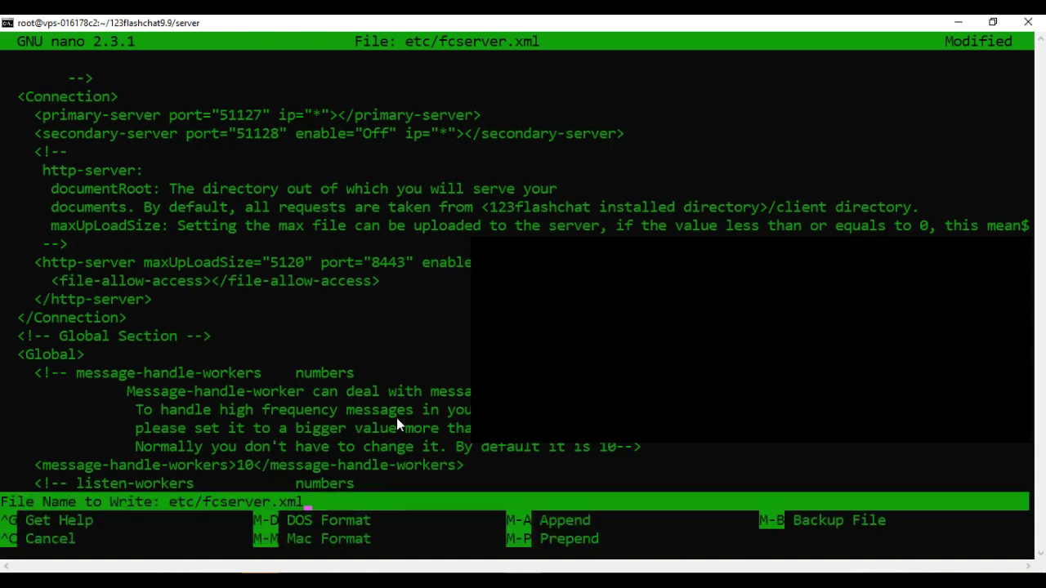
key(Return)
Restart the chat server by running ./fcserver stop followed by ./fcserver start.
text(./fcserver stop)
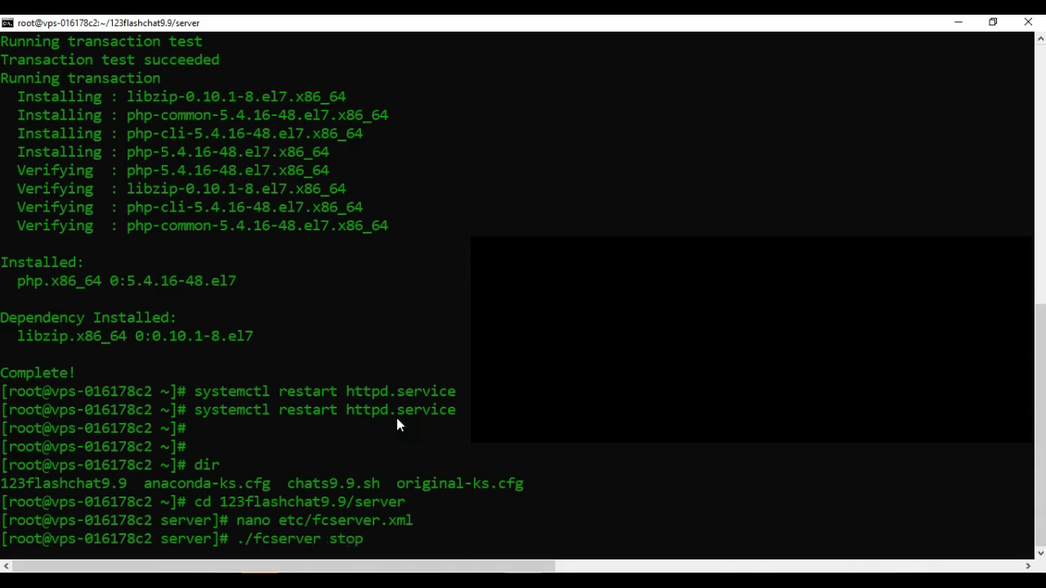
key(Return)
text(./fcserver start)
key(Return)
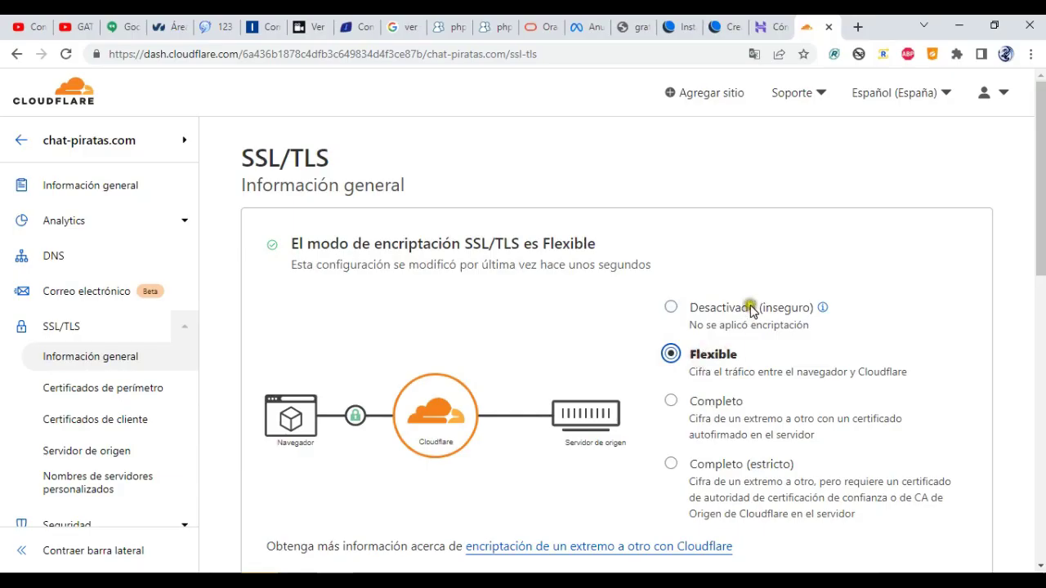
click(735, 307)
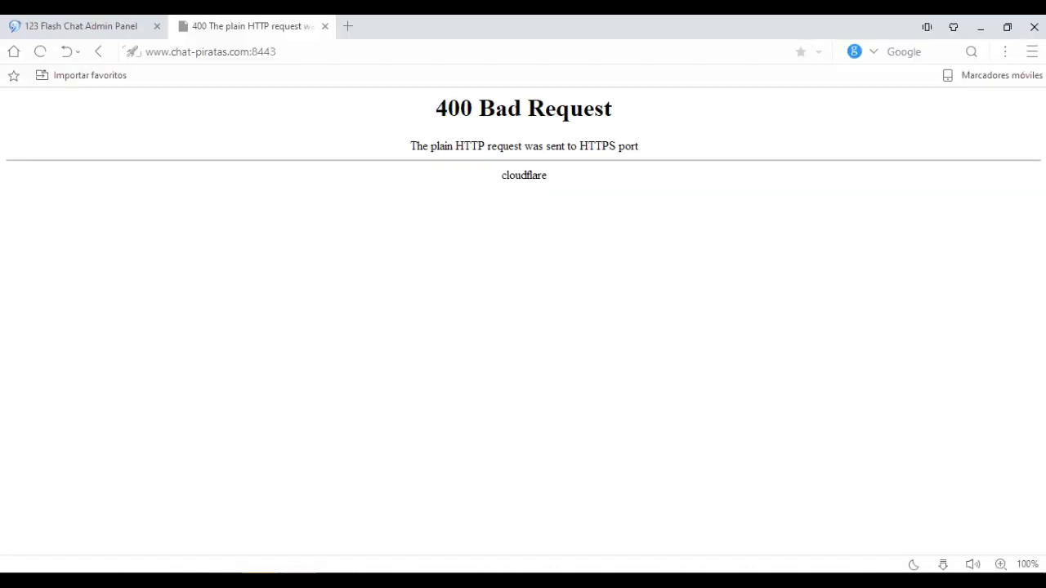
click(294, 45)
click(99, 52)
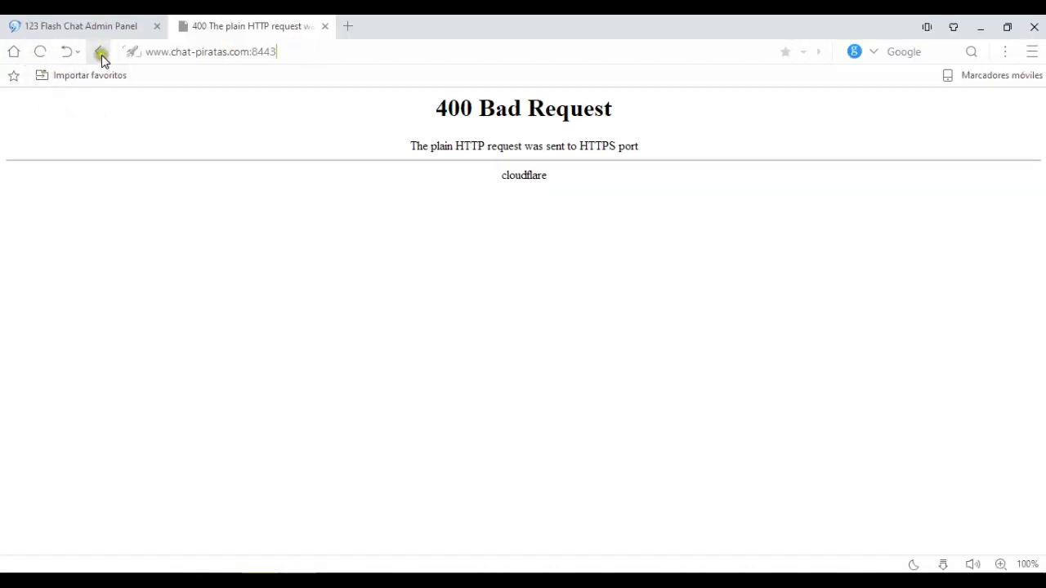
drag(277, 52, 176, 51)
click(294, 45)
click(147, 50)
click(148, 50)
text(https)
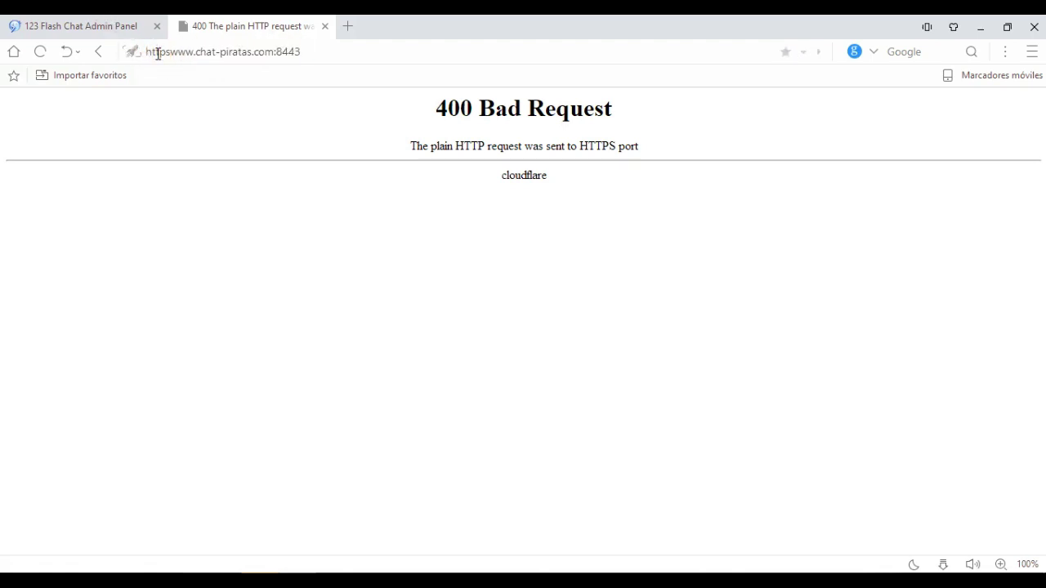
text(://)
key(Return)
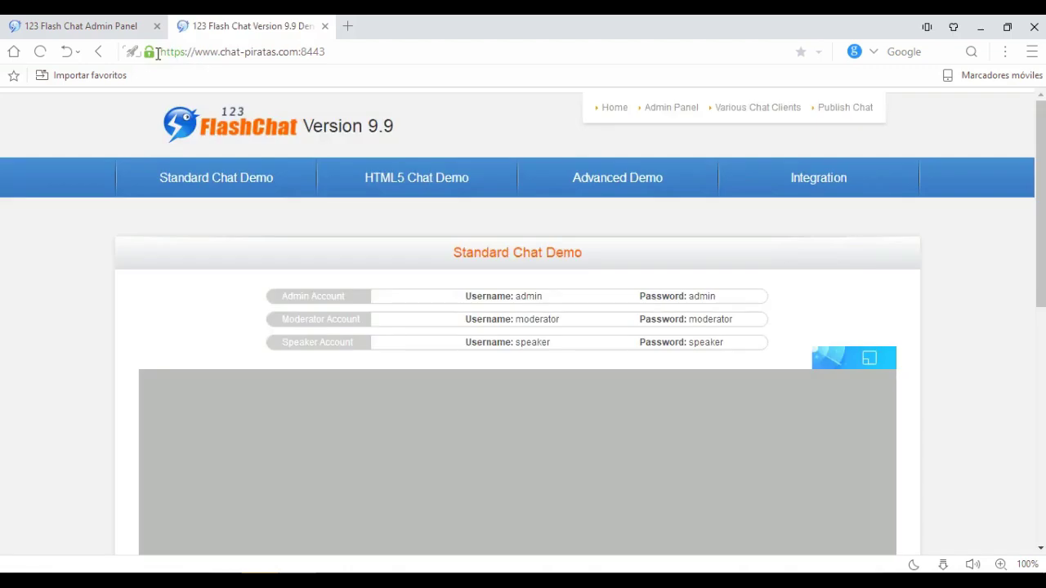
Examine the Standard Chat Demo page served over HTTPS, checking the port in the address and the chat's connection.
scroll(330, 201, down, 3)
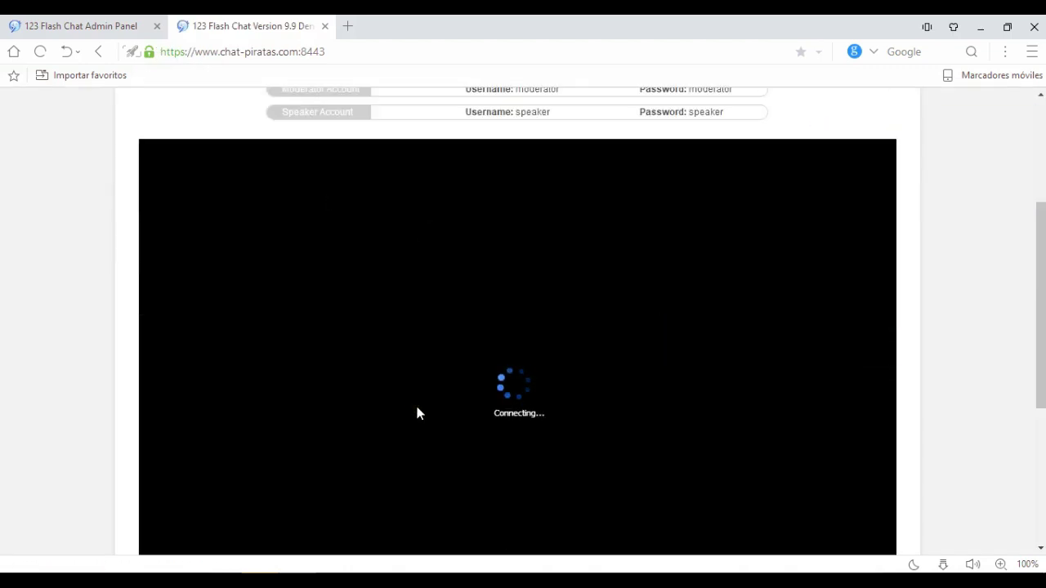
click(335, 54)
click(375, 50)
drag(299, 51, 350, 37)
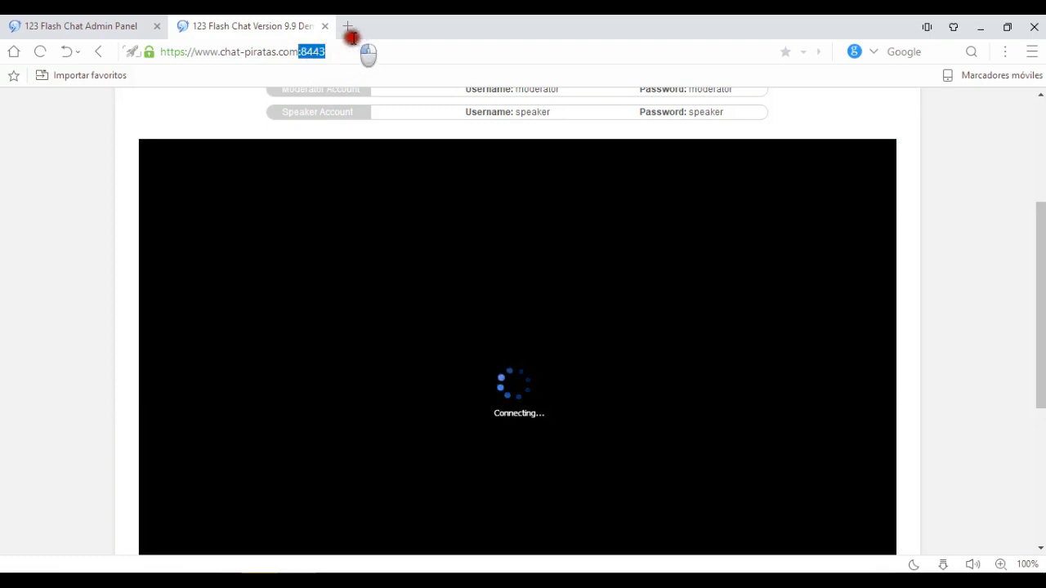
click(960, 297)
scroll(712, 333, down, 4)
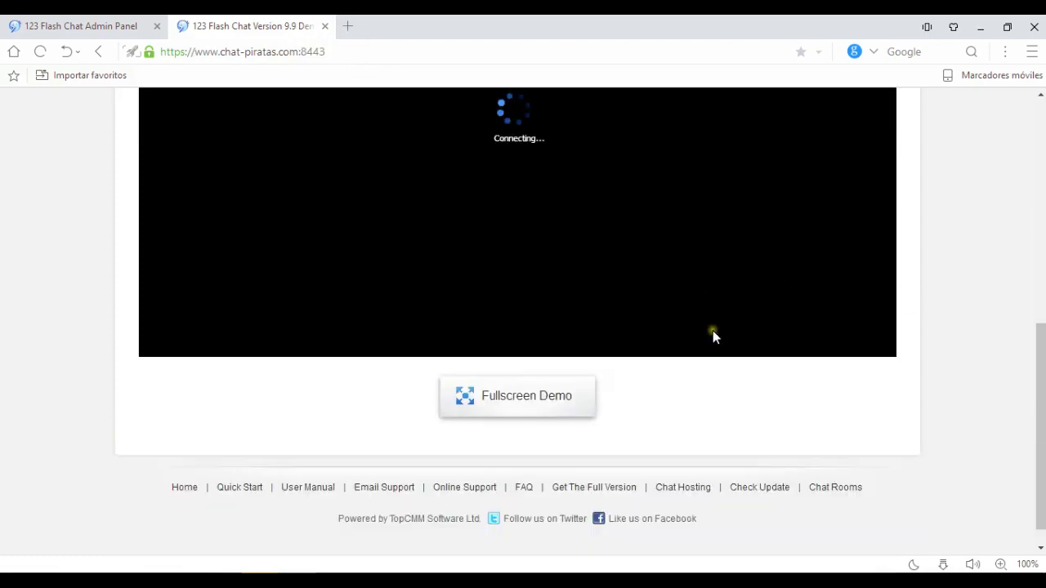
scroll(712, 335, up, 4)
scroll(712, 335, down, 4)
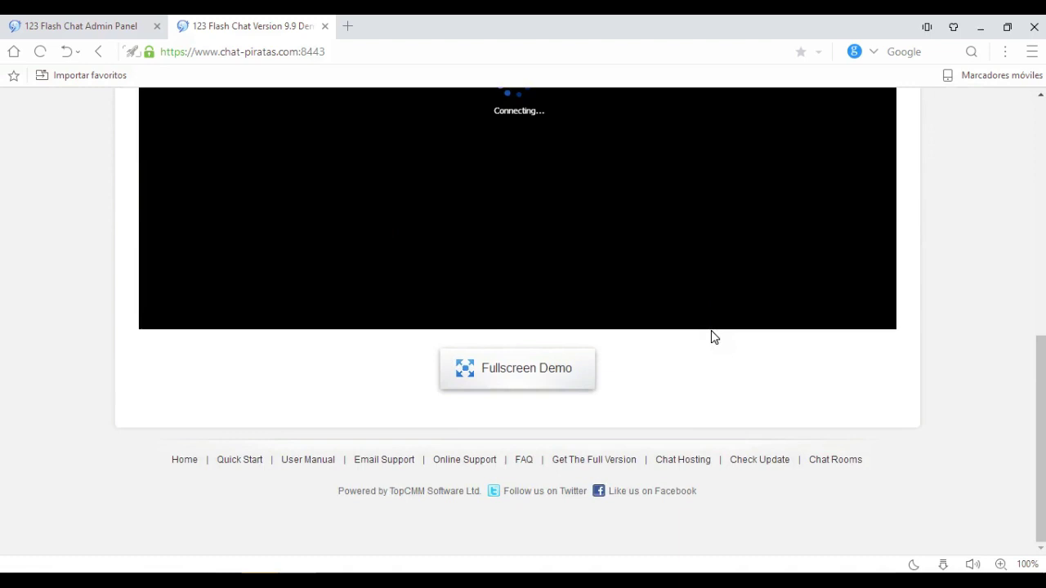
scroll(712, 335, up, 4)
scroll(711, 330, down, 4)
scroll(711, 331, up, 4)
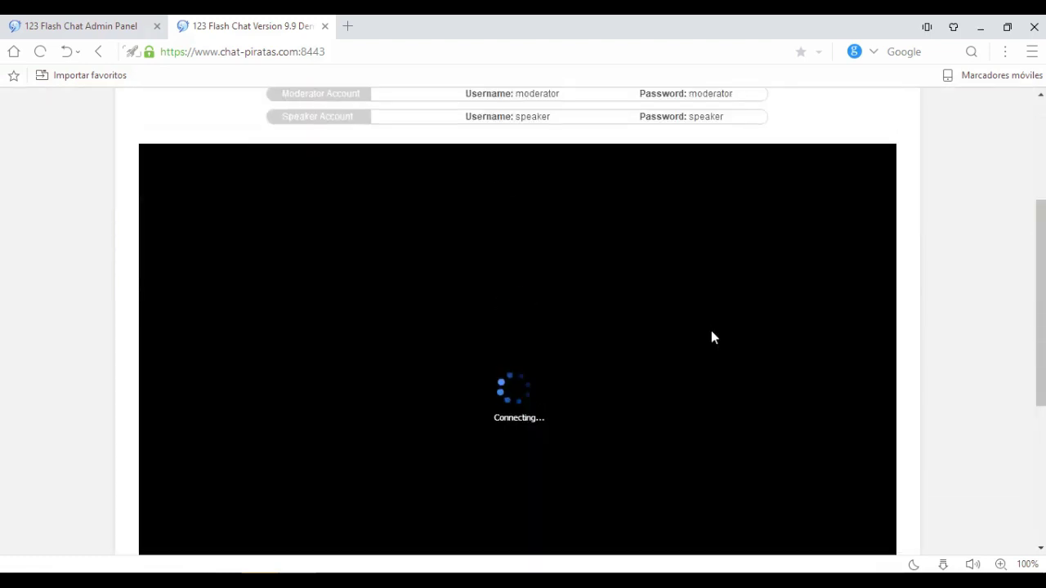
click(343, 47)
Switch to Core FTP and move the remote side up from the downloads folder to the root directory /.
key(alt+Tab)
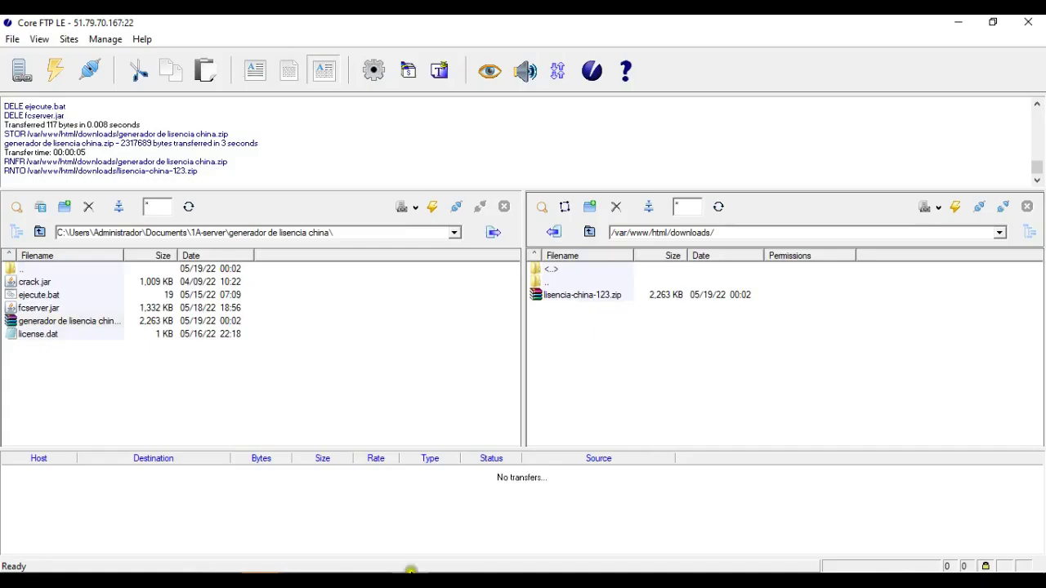
click(589, 232)
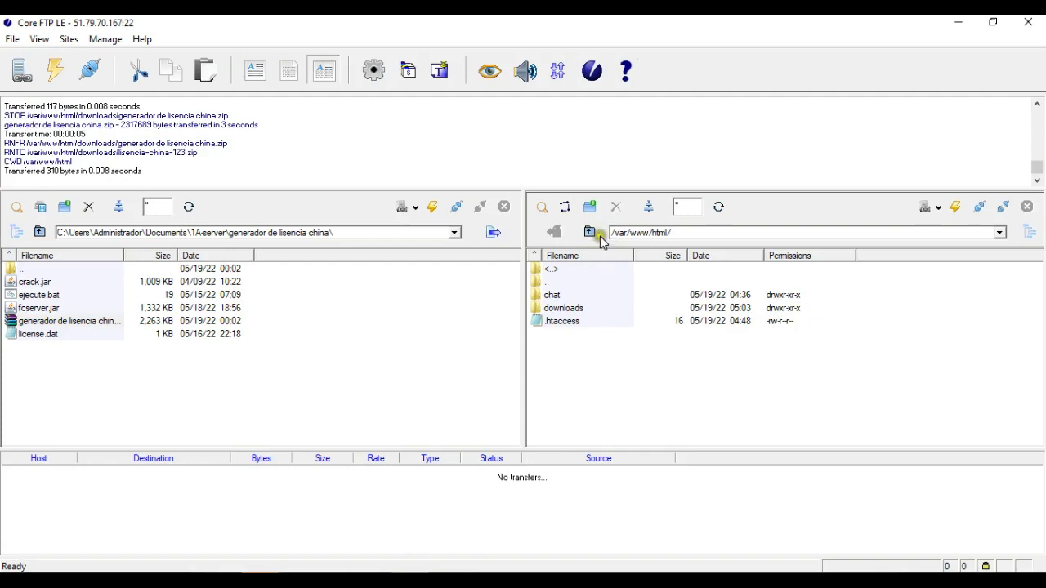
click(590, 232)
click(588, 233)
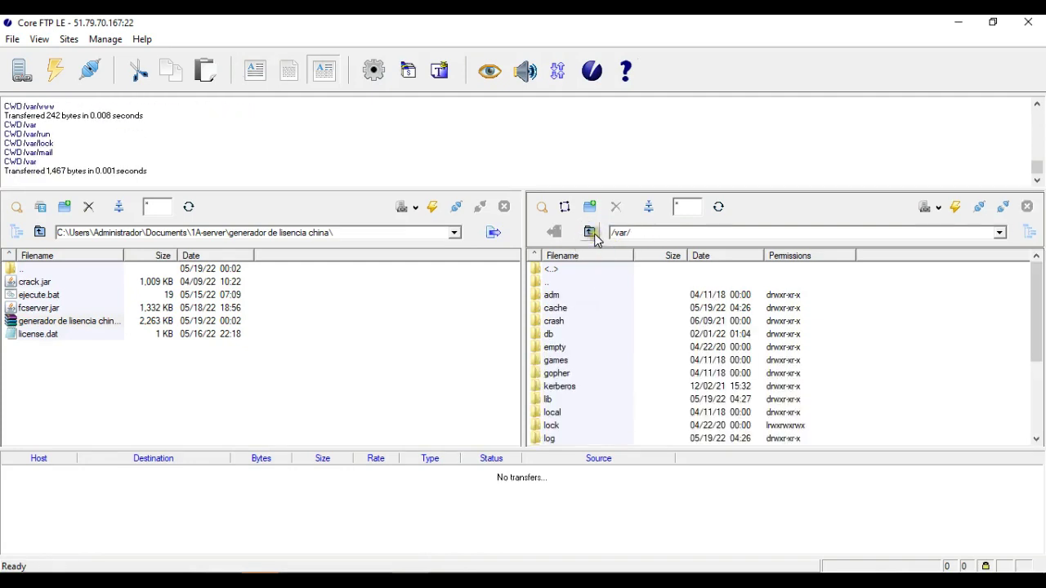
click(590, 233)
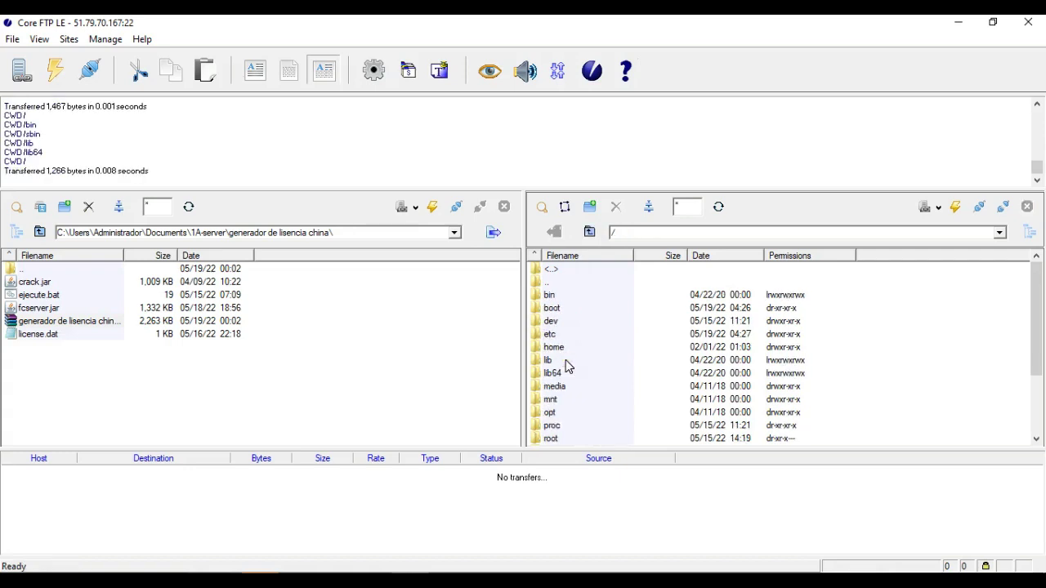
Open /root/123flashchat9.9/server/lib on the remote side and locate fcserver.jar.
scroll(568, 365, down, 1)
scroll(570, 353, down, 2)
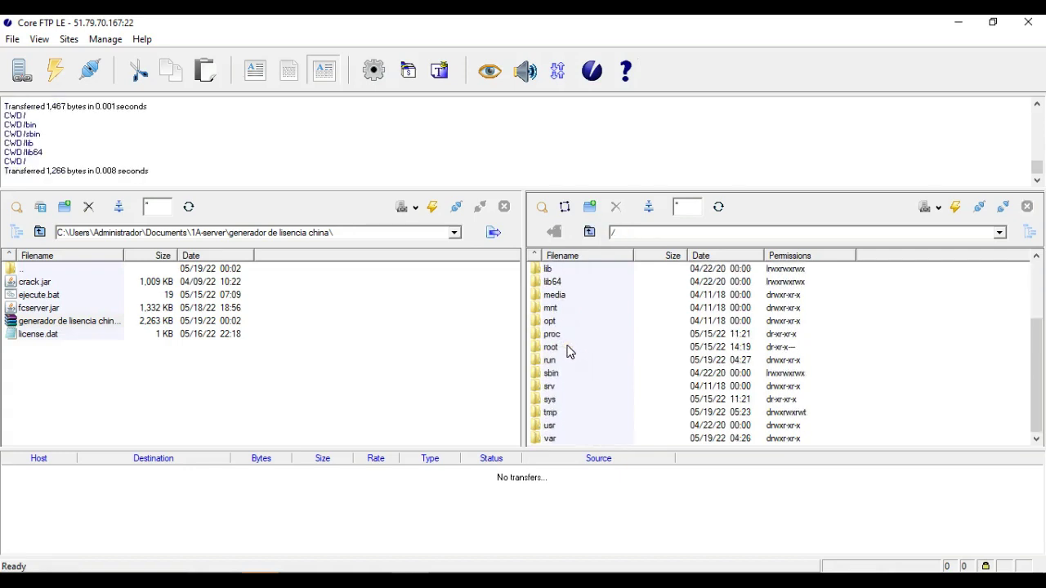
scroll(572, 349, up, 3)
scroll(572, 348, down, 2)
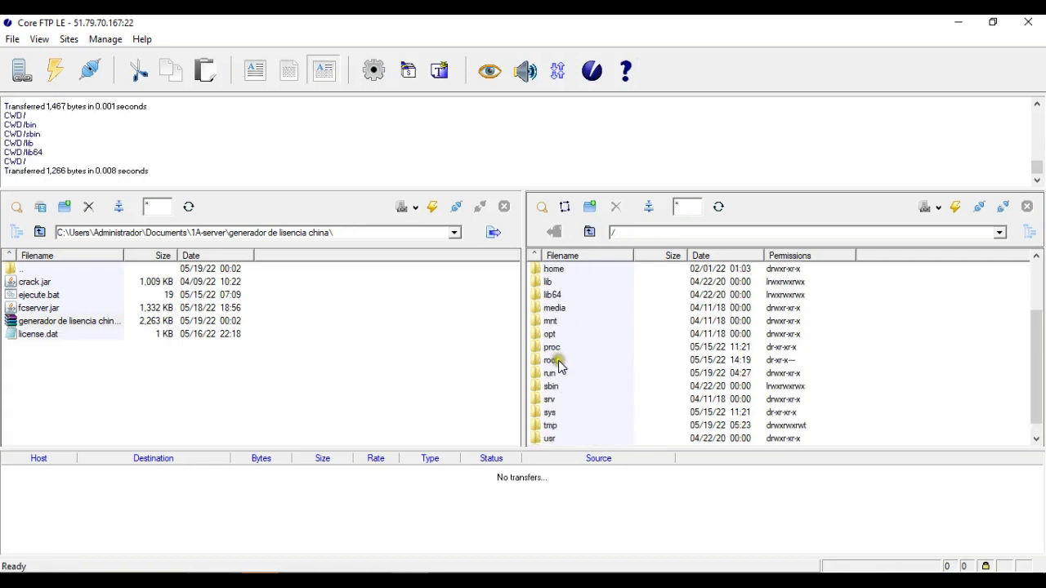
double_click(558, 360)
double_click(595, 322)
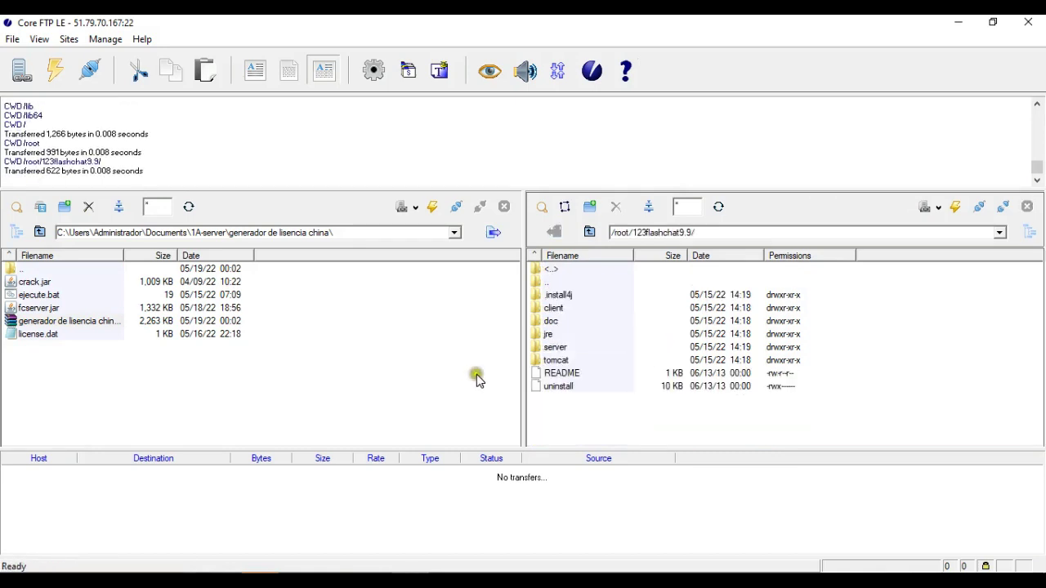
double_click(564, 348)
double_click(552, 348)
scroll(580, 343, down, 6)
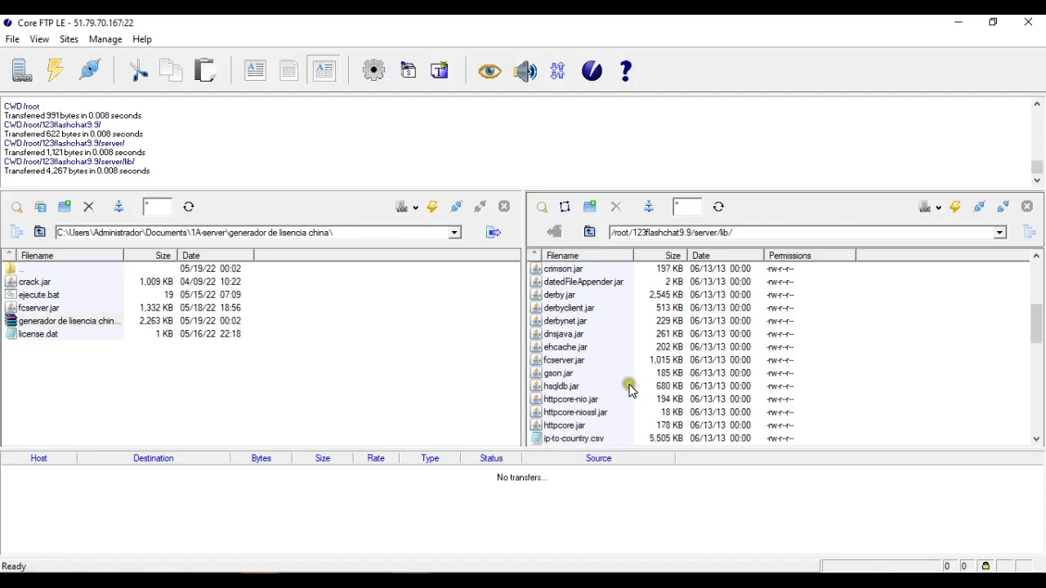
Rename the remote fcserver.jar in server/lib as ----fcserver.jar.
click(581, 361)
right_click(558, 368)
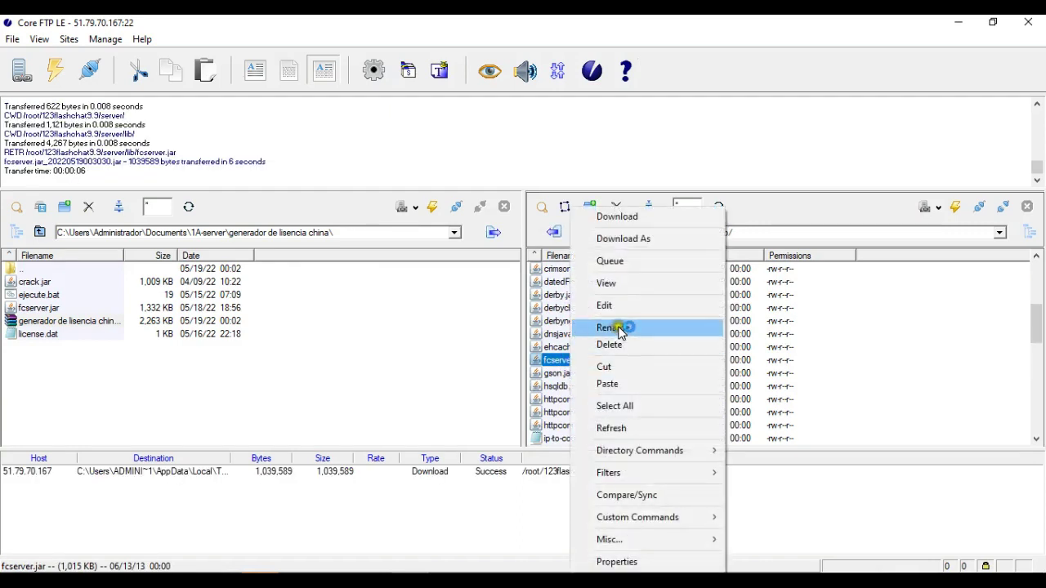
click(619, 330)
click(545, 356)
text(----)
key(Return)
Upload the local fcserver.jar to the server's /root/123flashchat9.9/server/lib folder.
click(38, 307)
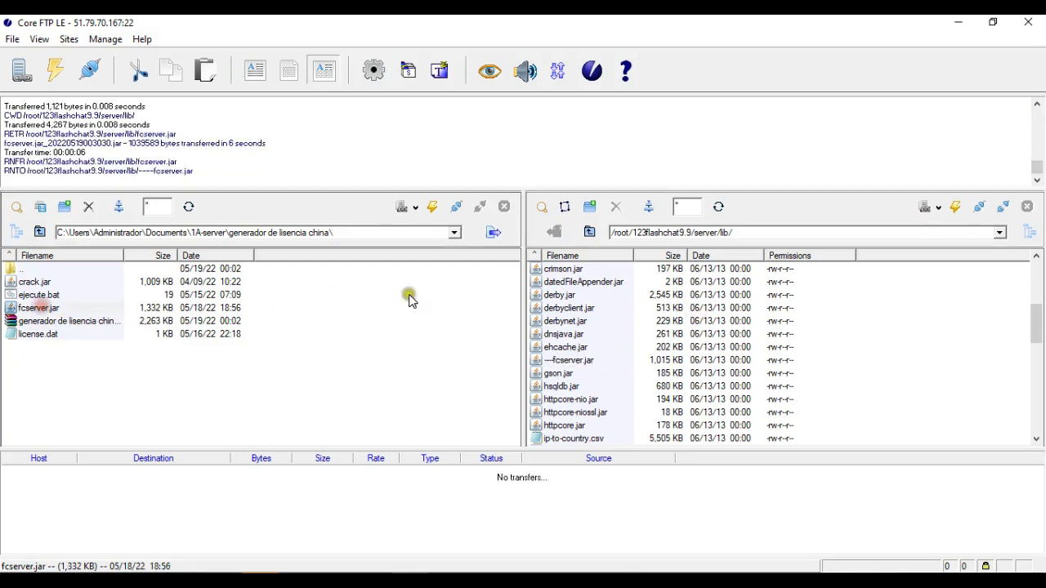
click(65, 307)
click(494, 232)
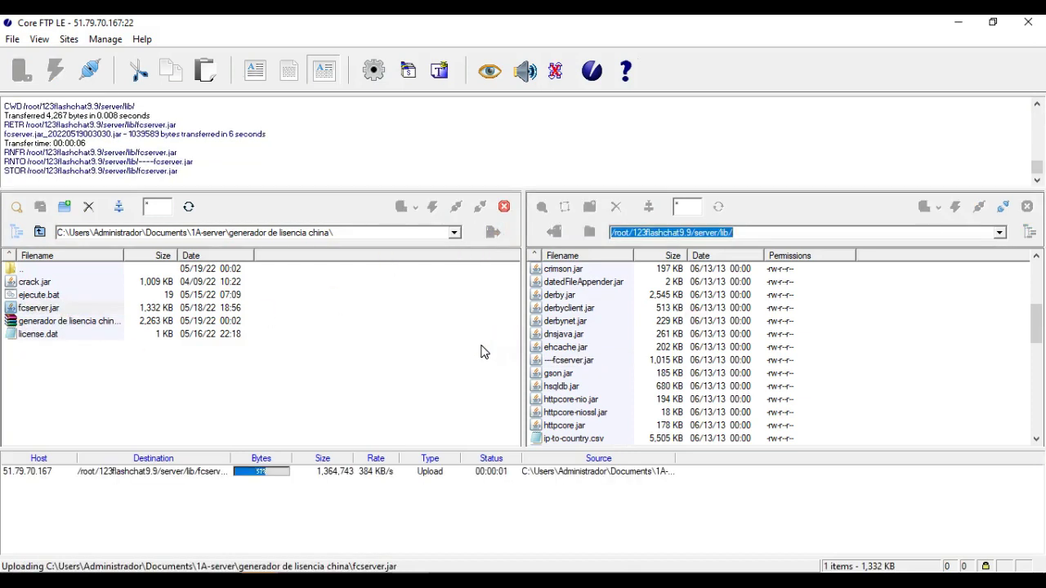
click(43, 309)
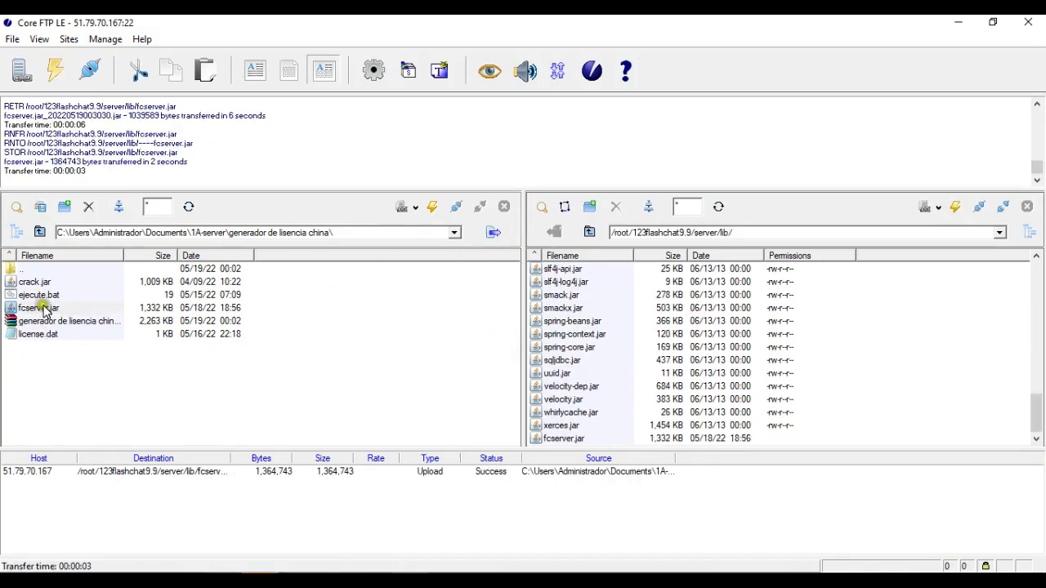
Open the remote server/license folder and upload the local license.dat to it.
click(589, 232)
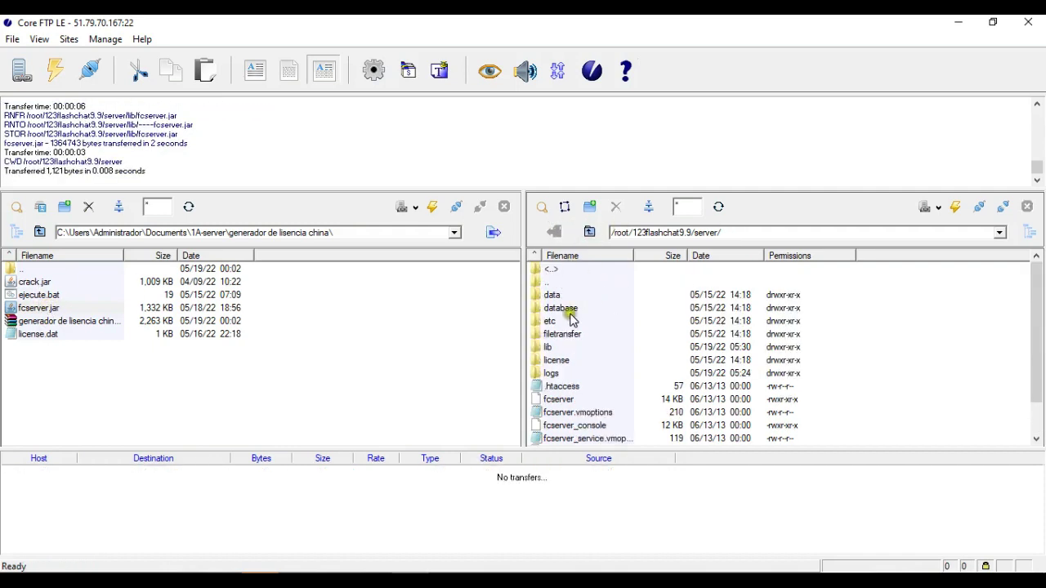
double_click(559, 360)
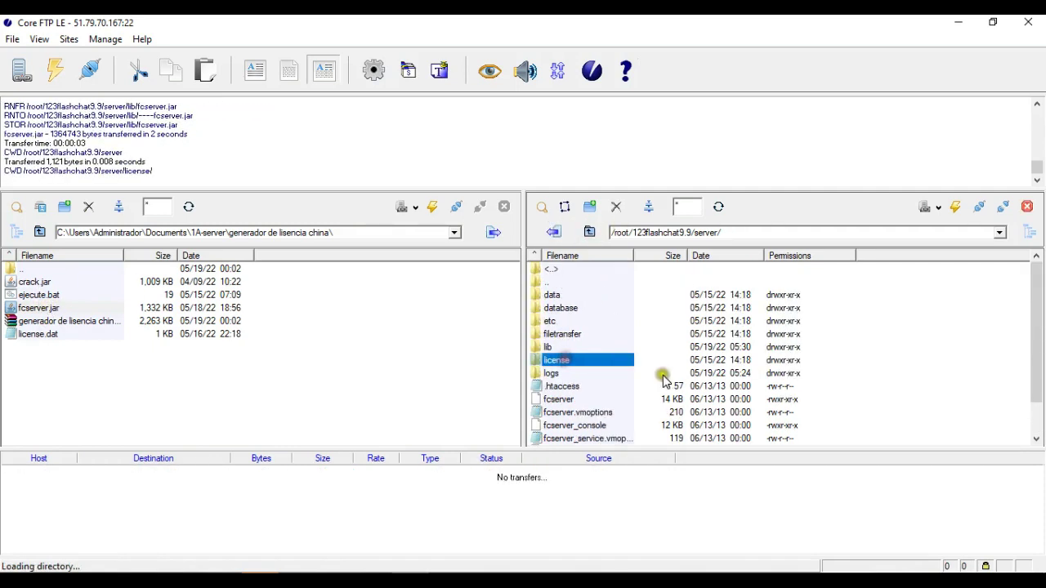
click(41, 334)
click(493, 232)
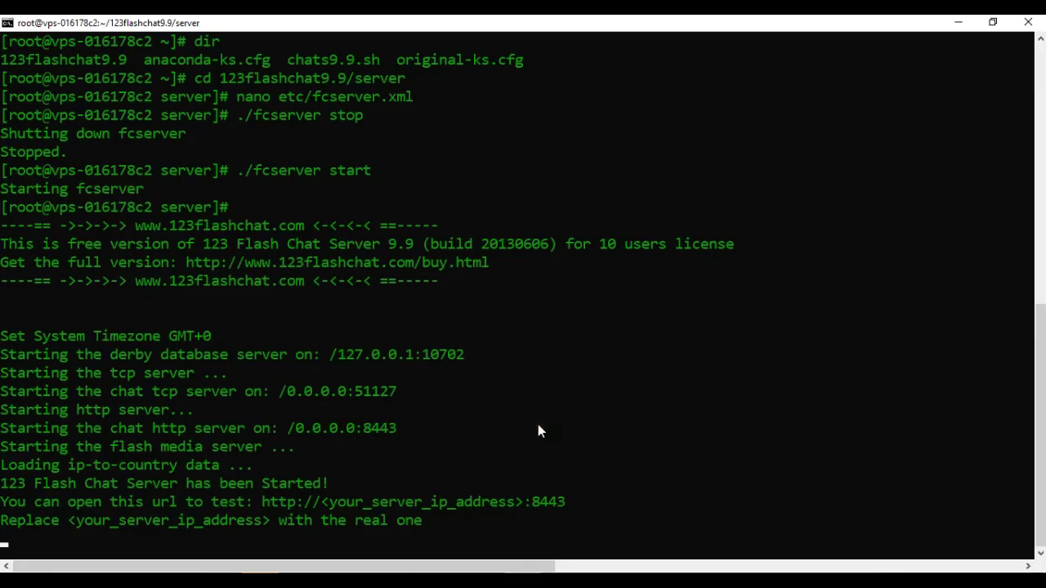
In the terminal, restart the chat server by running ./fcserver stop and ./fcserver start again.
key(ctrl+c)
key(Up)
key(Up)
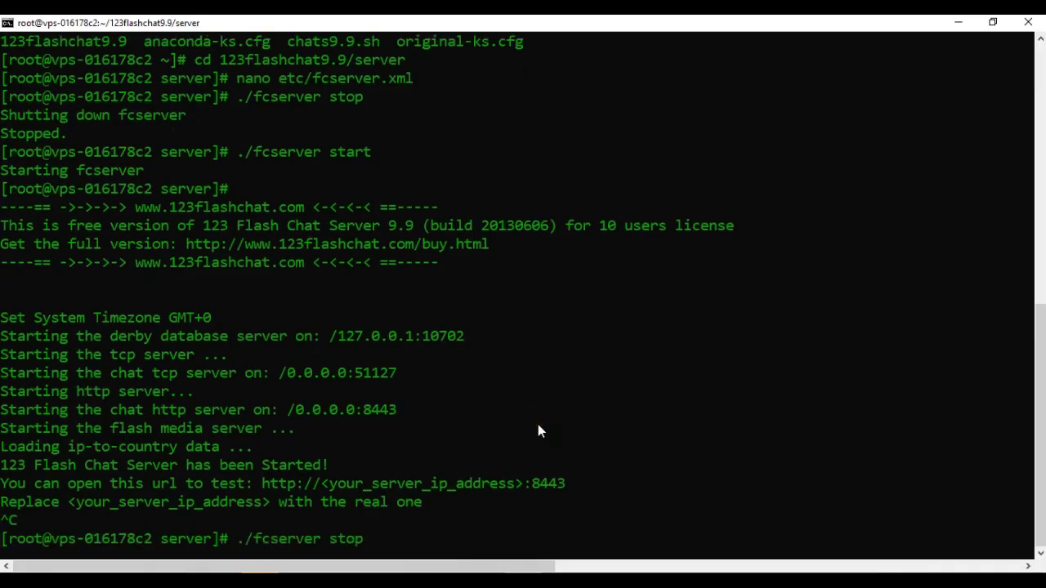
key(Return)
key(Up)
key(Up)
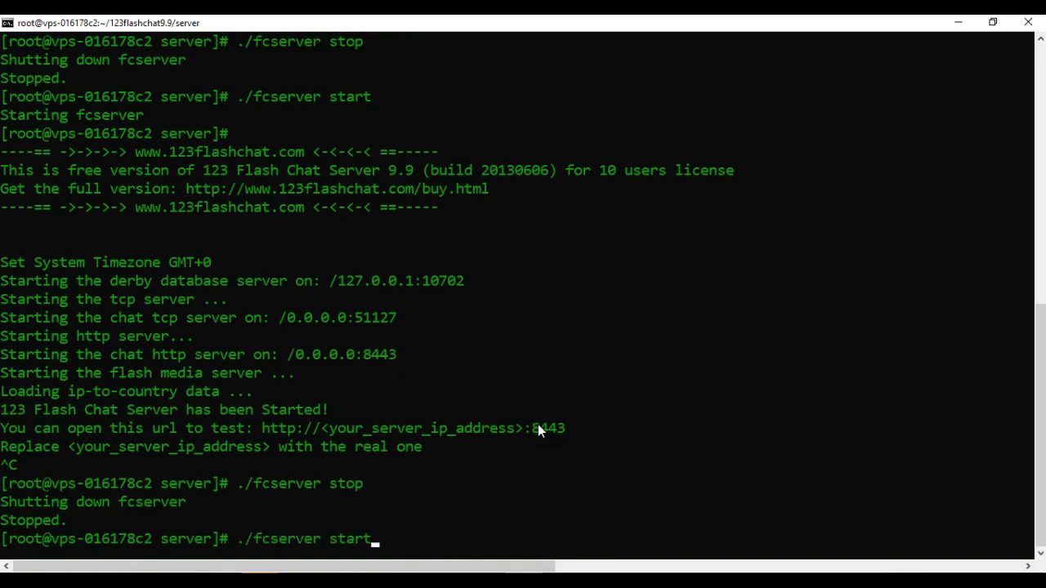
key(Return)
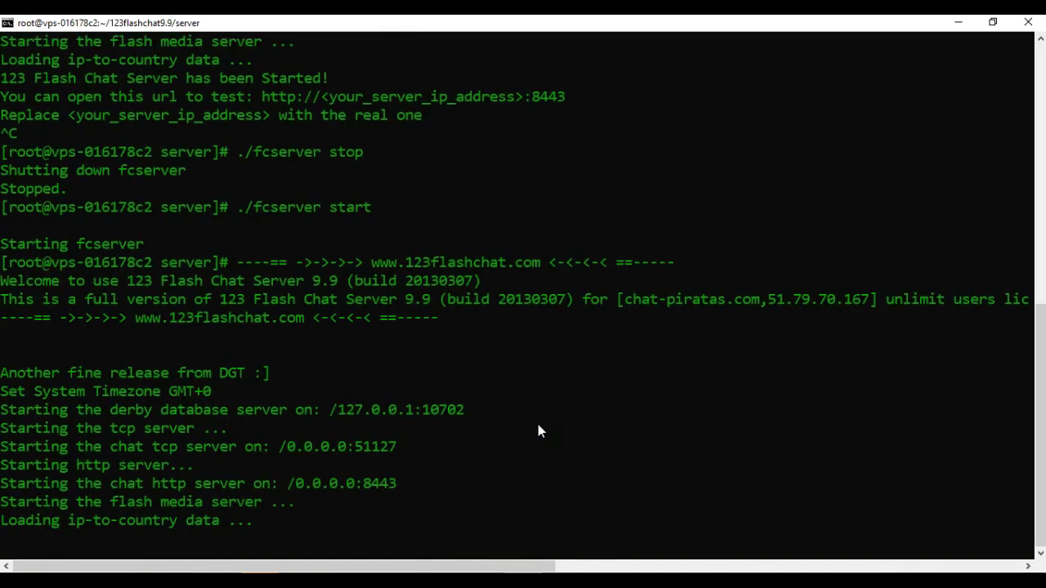
Minimize the windows over the browser, reload the HTTPS chat demo page and check whether the chat connects.
click(956, 22)
click(958, 23)
click(958, 25)
click(40, 52)
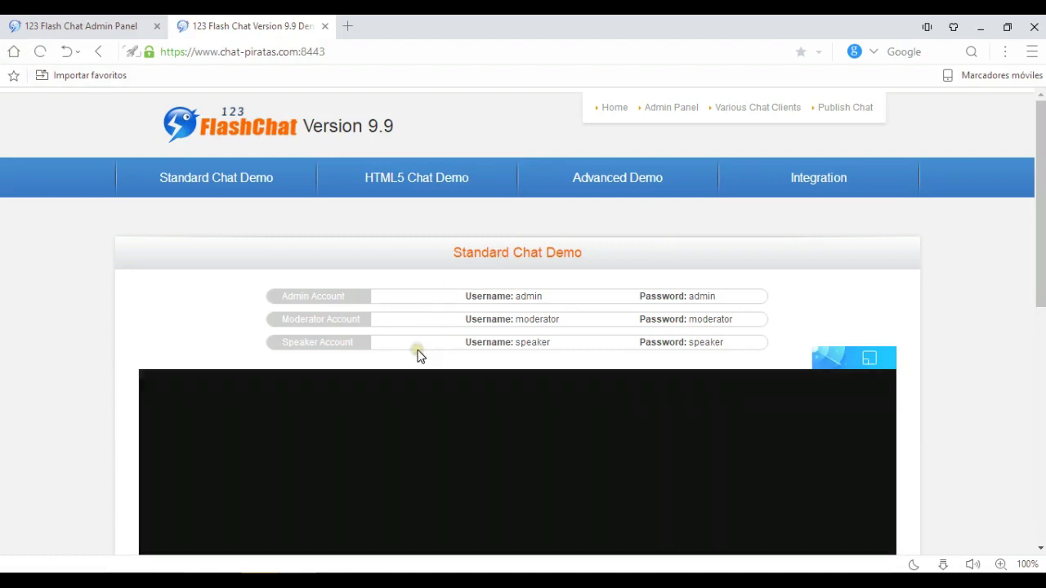
scroll(418, 352, down, 3)
scroll(418, 351, up, 1)
scroll(417, 351, down, 1)
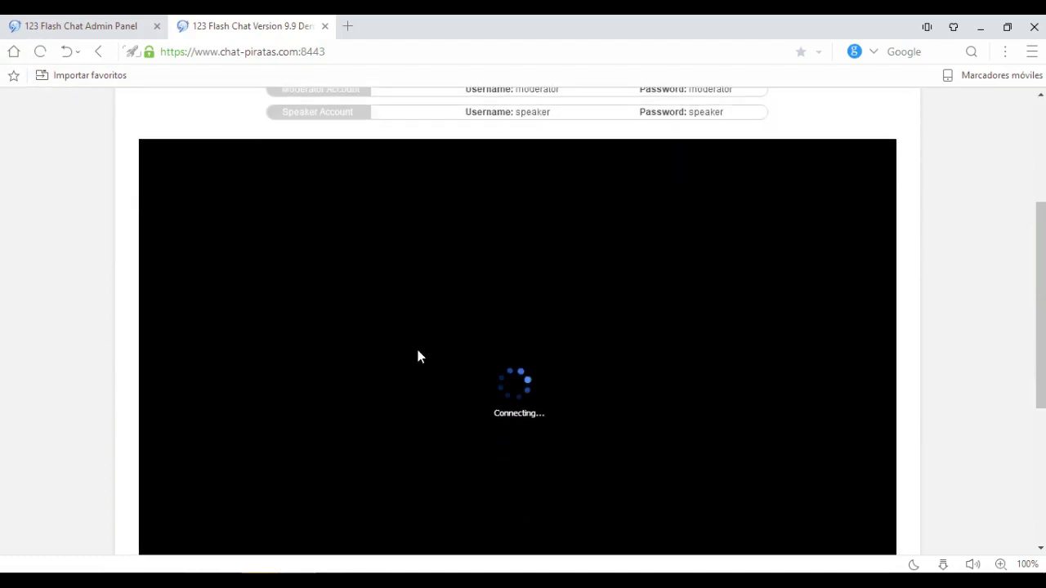
click(106, 26)
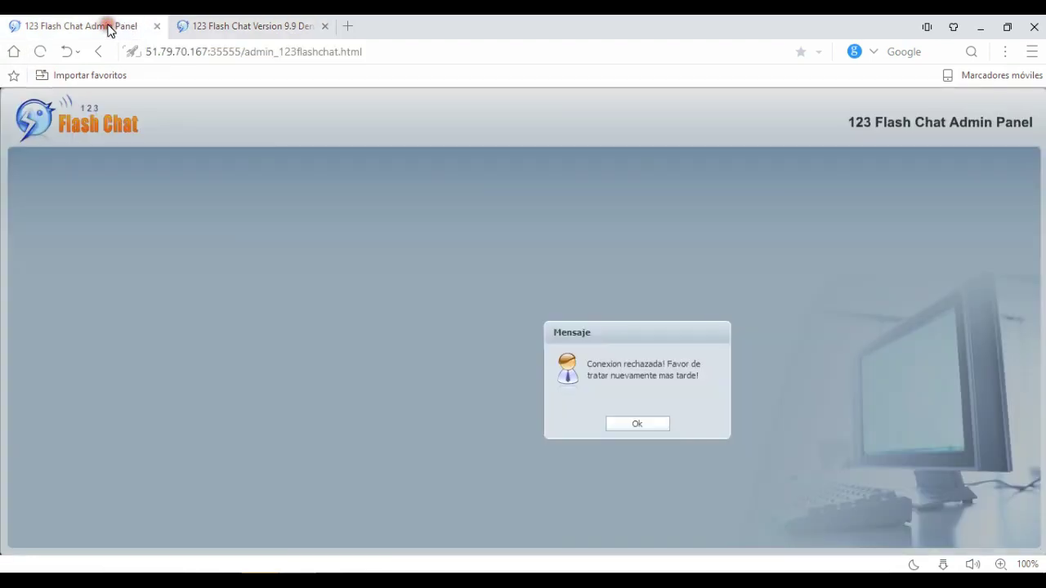
click(239, 51)
drag(239, 52, 210, 51)
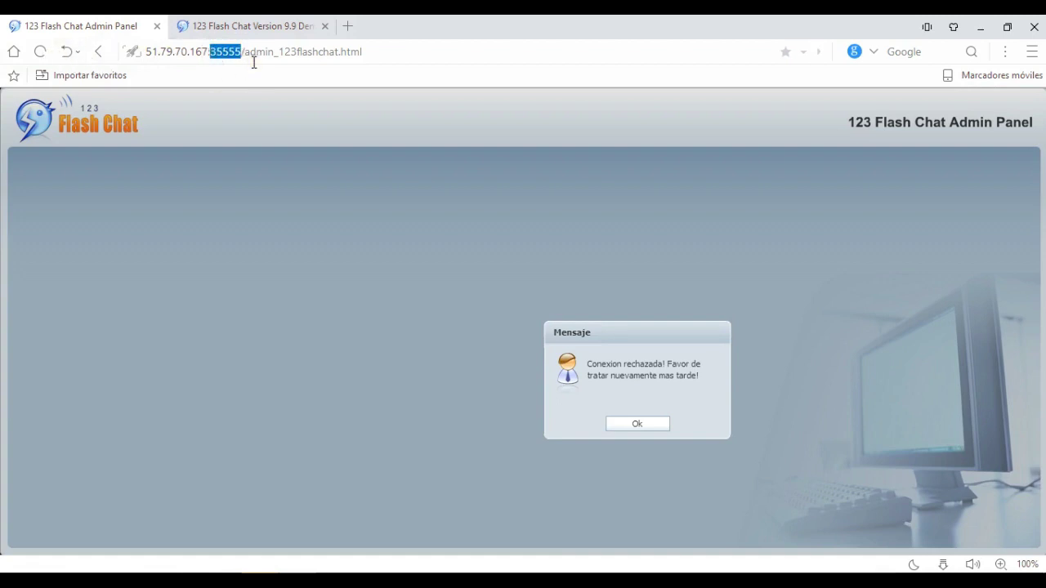
click(245, 27)
drag(327, 52, 191, 57)
right_click(224, 52)
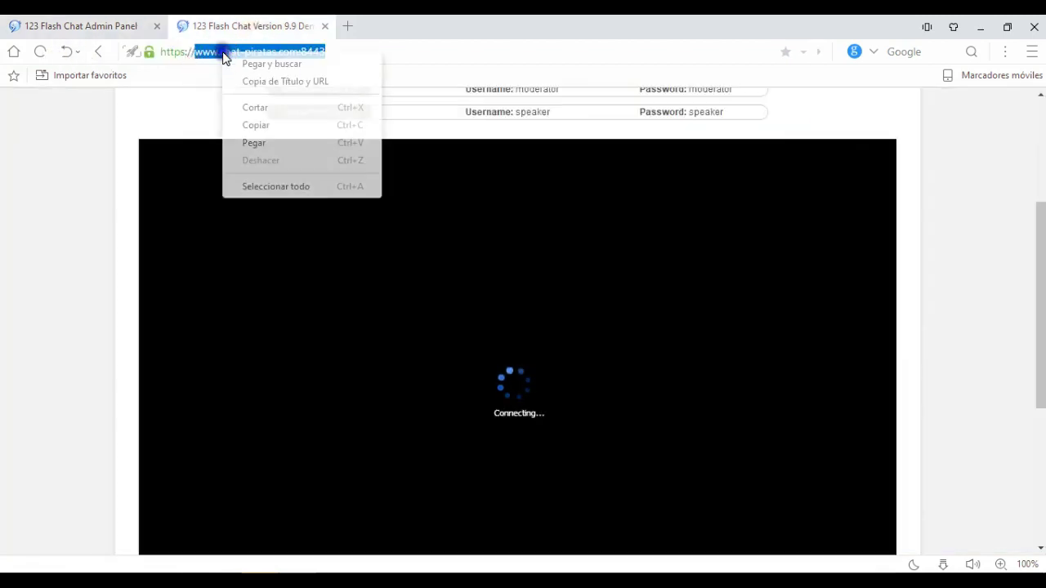
click(278, 118)
click(106, 24)
drag(241, 52, 147, 54)
key(ctrl+v)
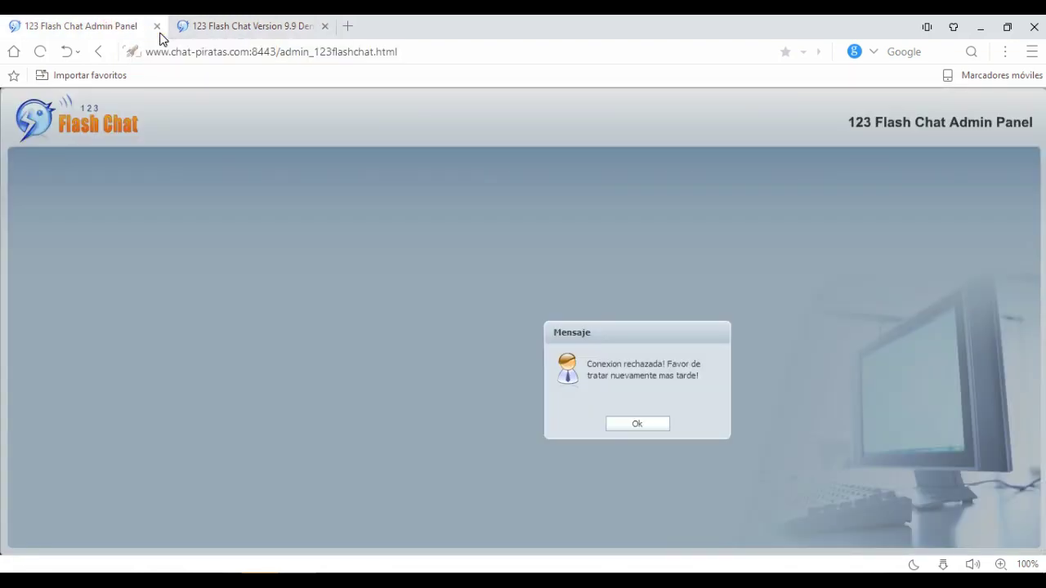
key(Return)
click(145, 52)
click(144, 52)
text(https://)
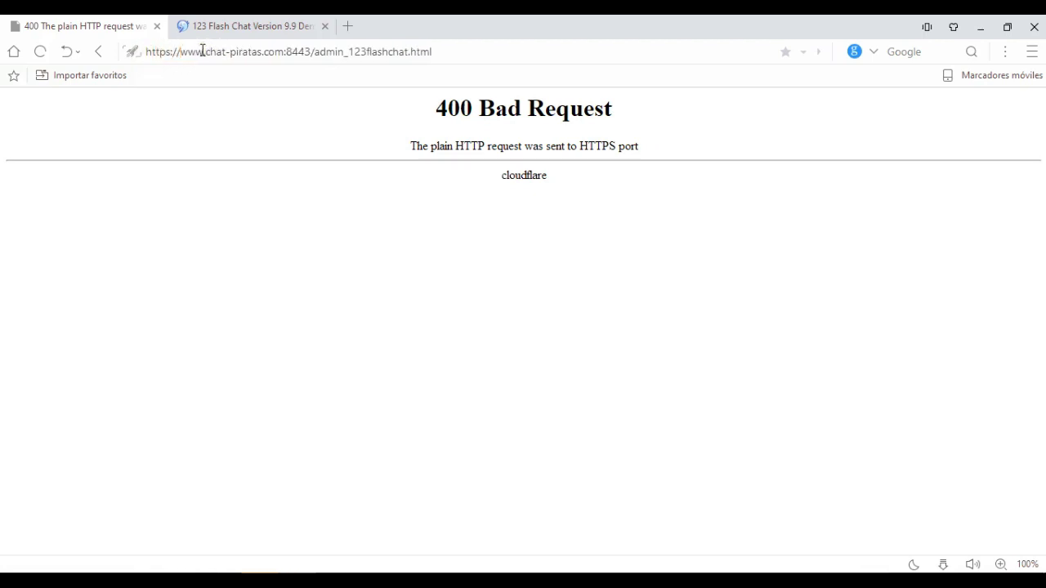
key(Return)
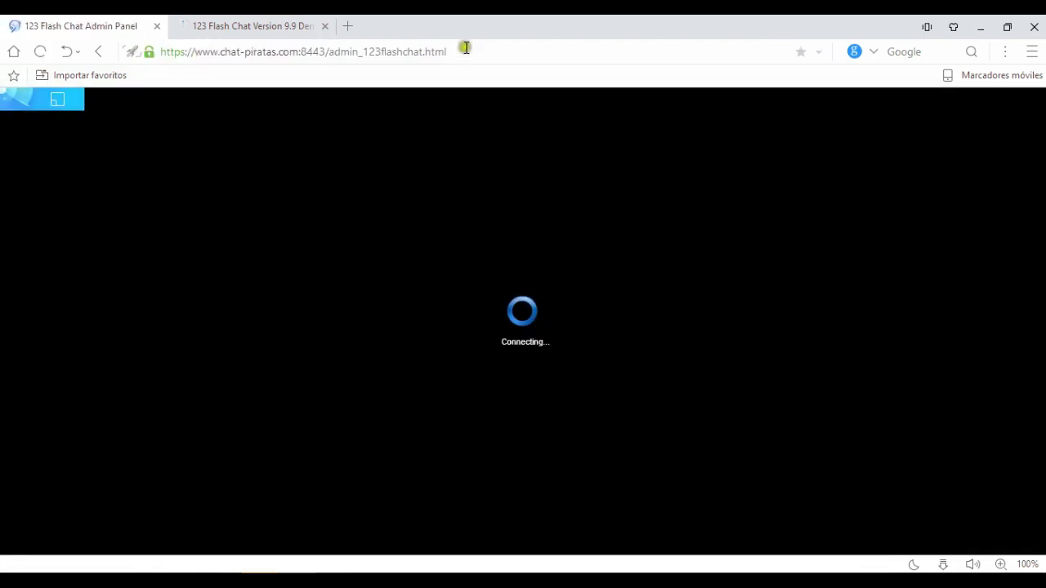
Append ?init_host=51.79.70.167 to the admin panel address and load it.
click(478, 50)
click(478, 50)
text(?init_host=51.79.70.167)
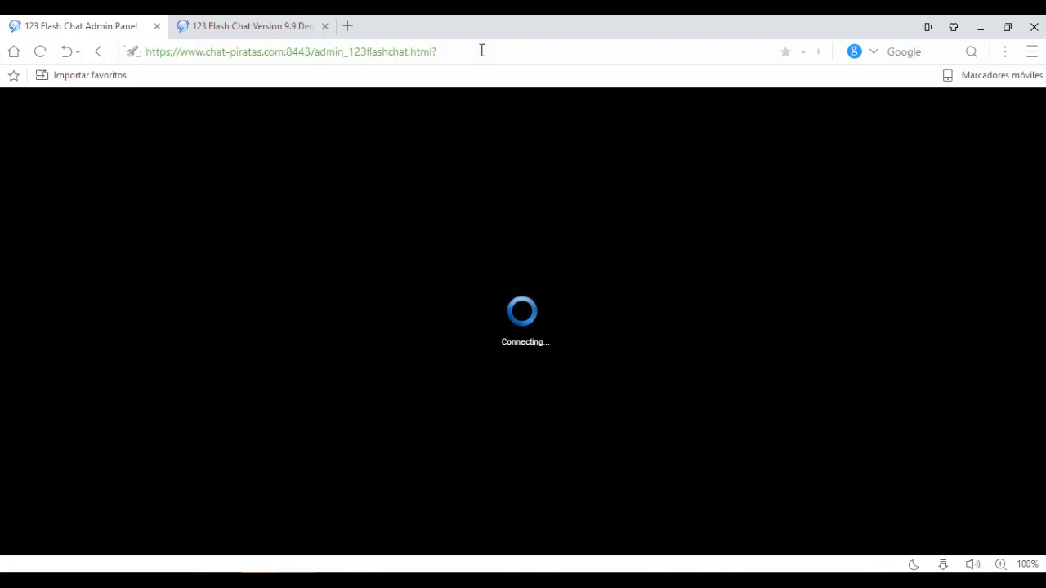
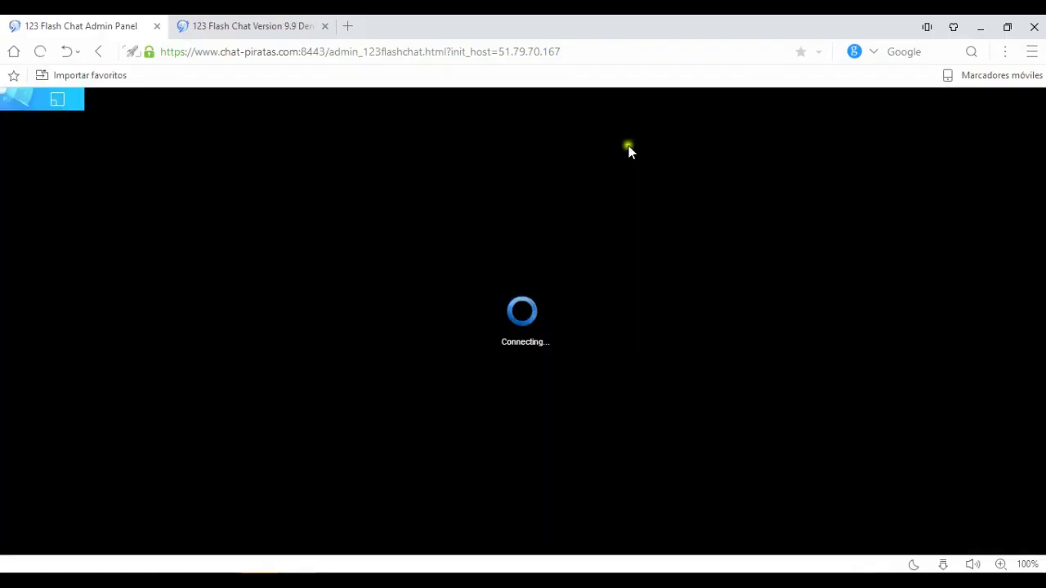
Copy the full admin panel address and paste it over the host and port in the chat demo tab's address.
click(581, 46)
key(super+c)
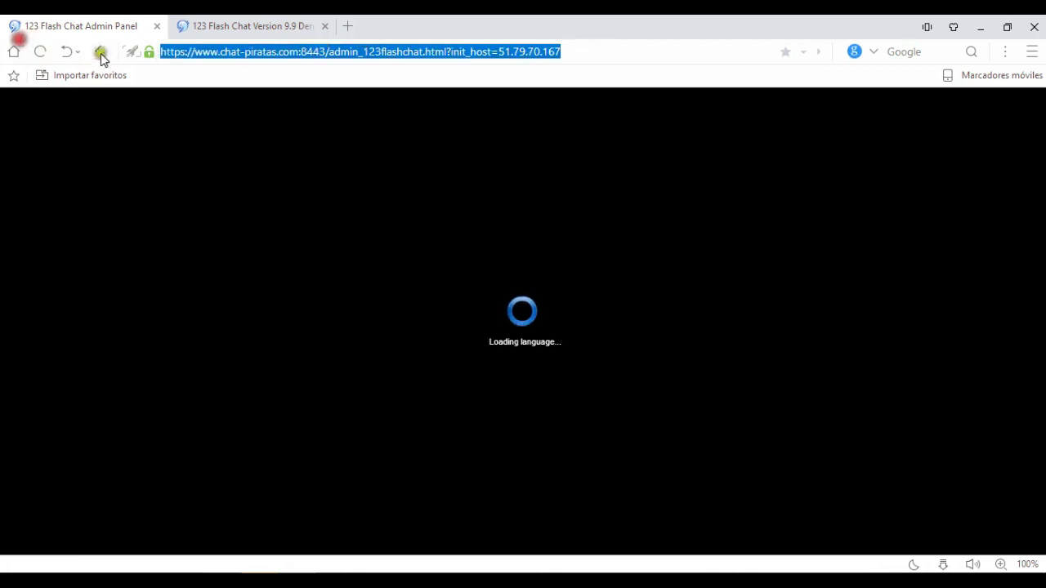
right_click(175, 58)
click(227, 113)
right_click(333, 46)
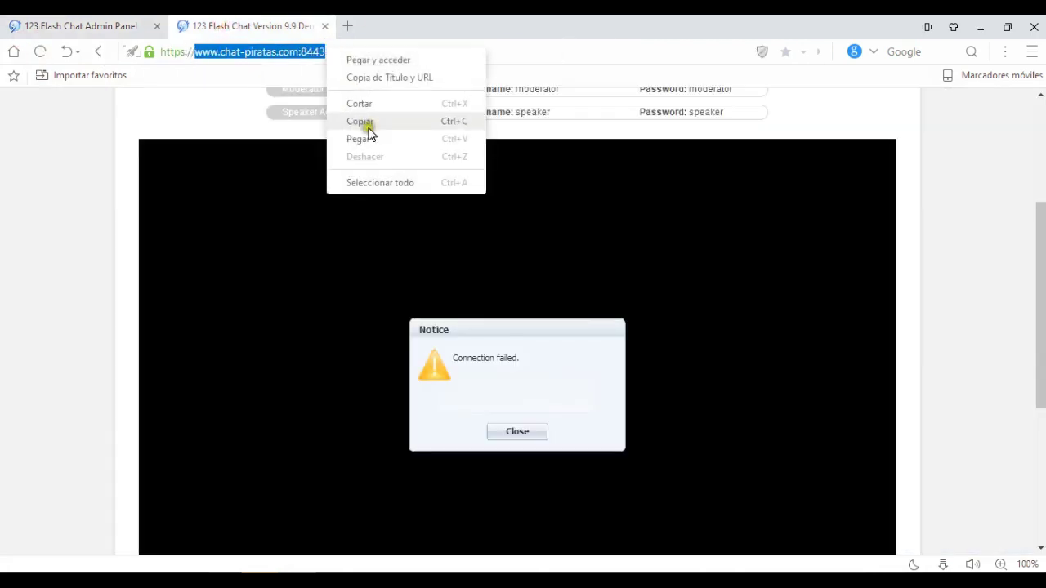
click(369, 135)
Delete admin_ from the pasted address so it points to 123flashchat.html, and load it.
click(383, 52)
key(BackSpace)
key(BackSpace)
key(BackSpace)
key(BackSpace)
key(BackSpace)
key(BackSpace)
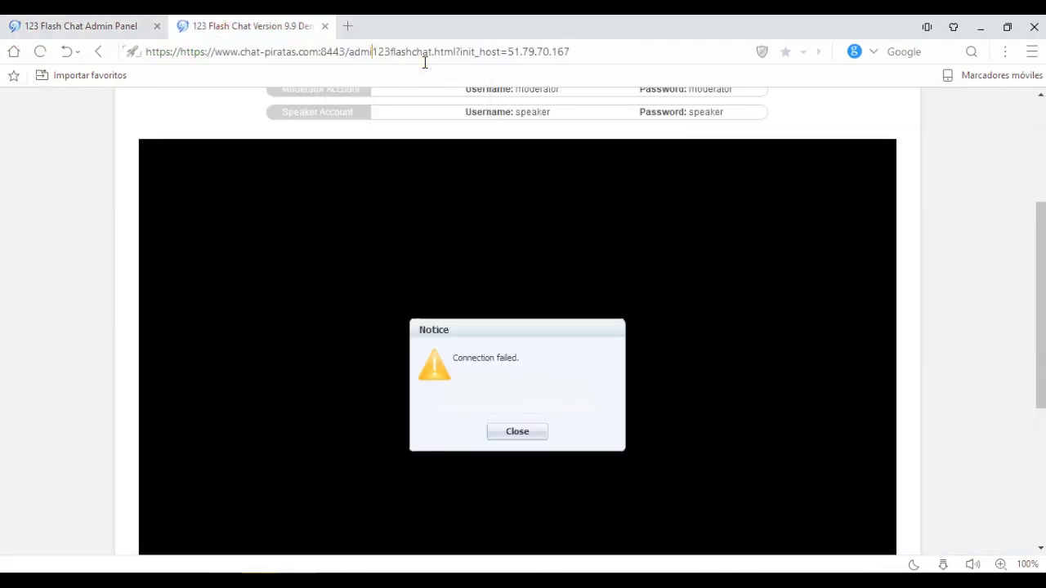
key(Return)
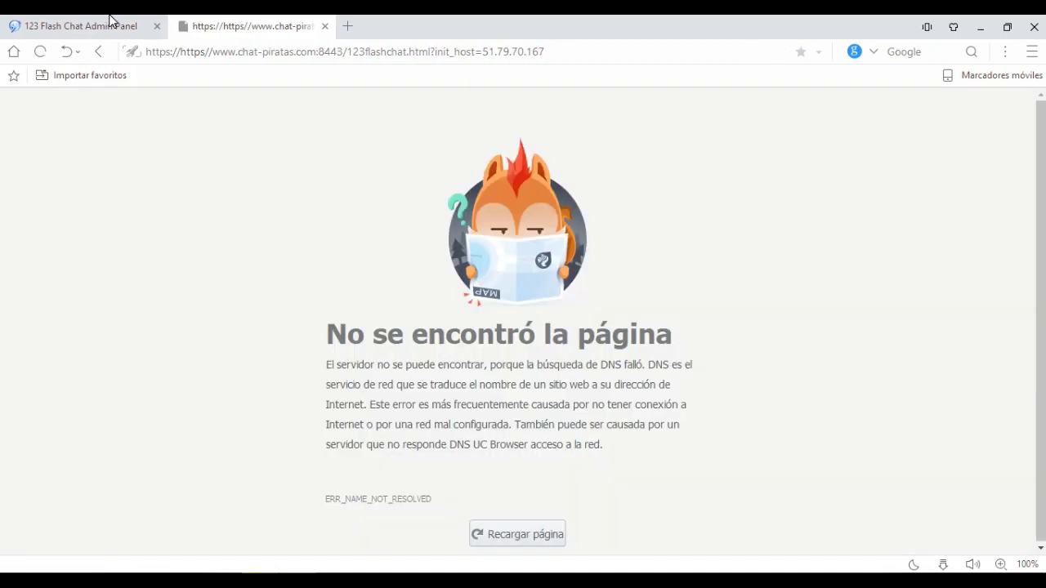
click(109, 24)
click(294, 26)
drag(181, 52, 0, 90)
key(BackSpace)
key(Return)
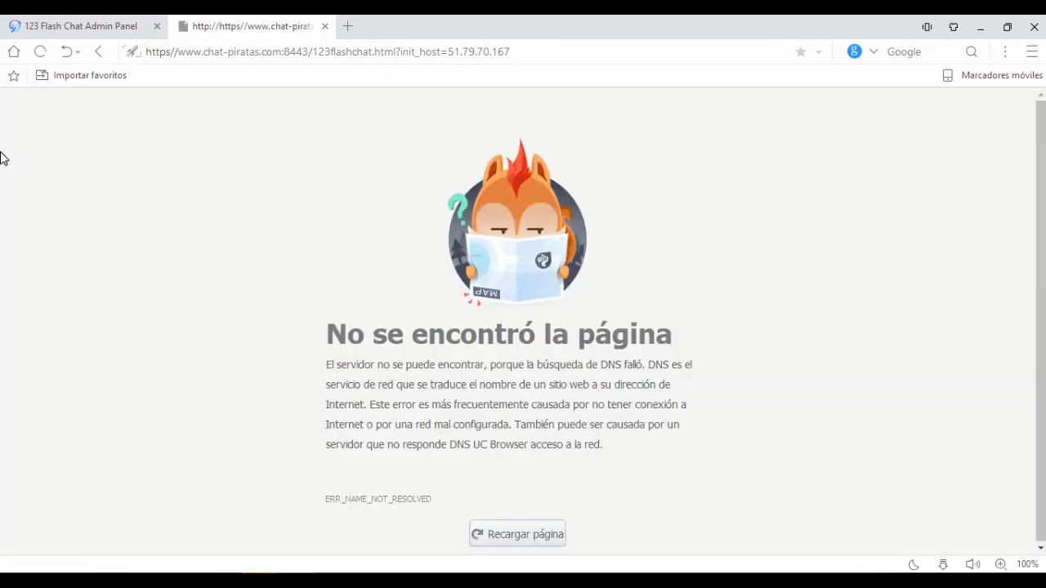
click(535, 51)
click(531, 51)
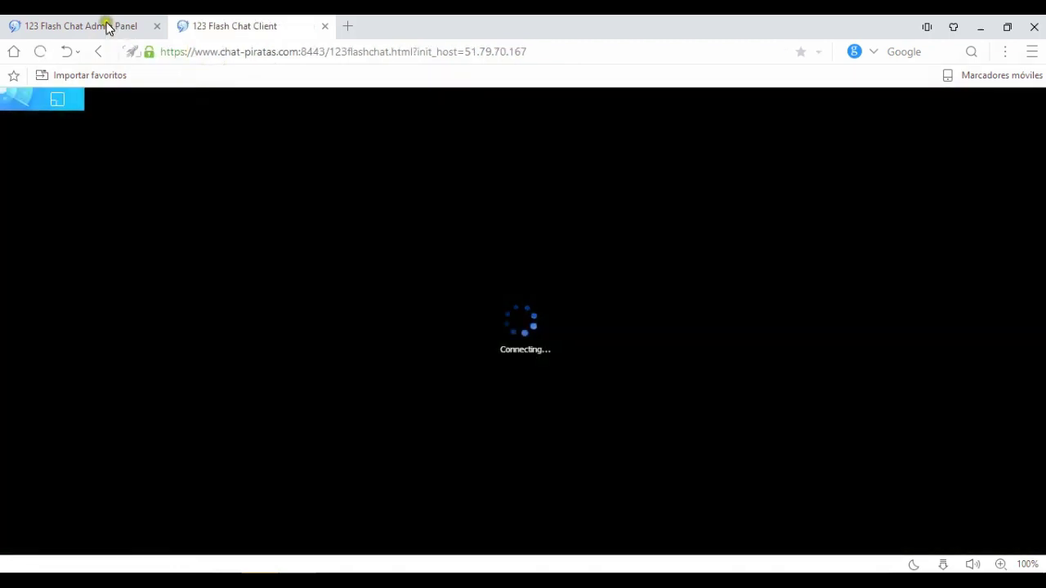
Log in to the 123 Flash Chat Admin Panel with the username admin and the account password.
click(109, 27)
click(528, 307)
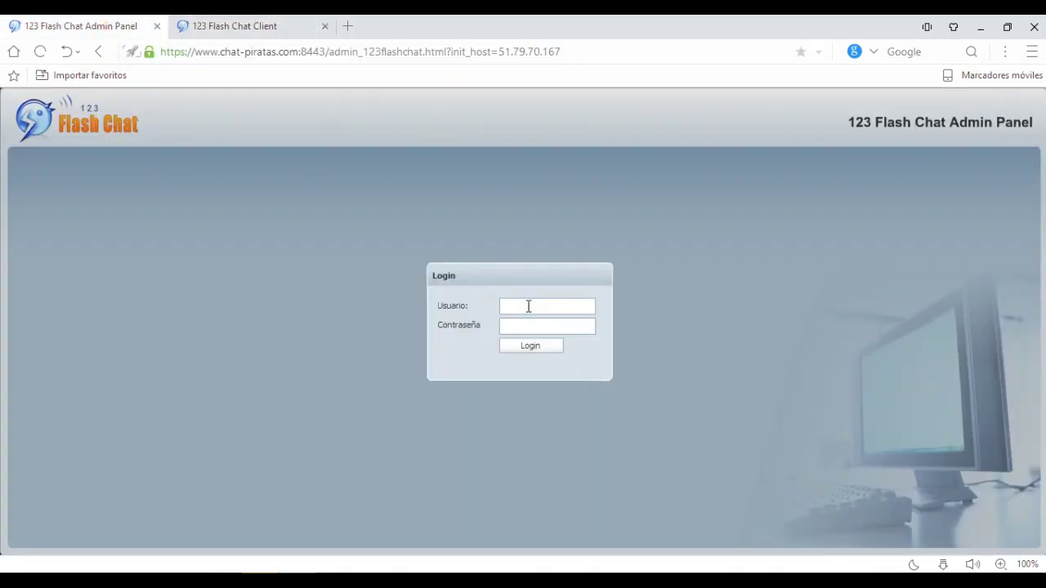
click(527, 328)
key(ctrl+v)
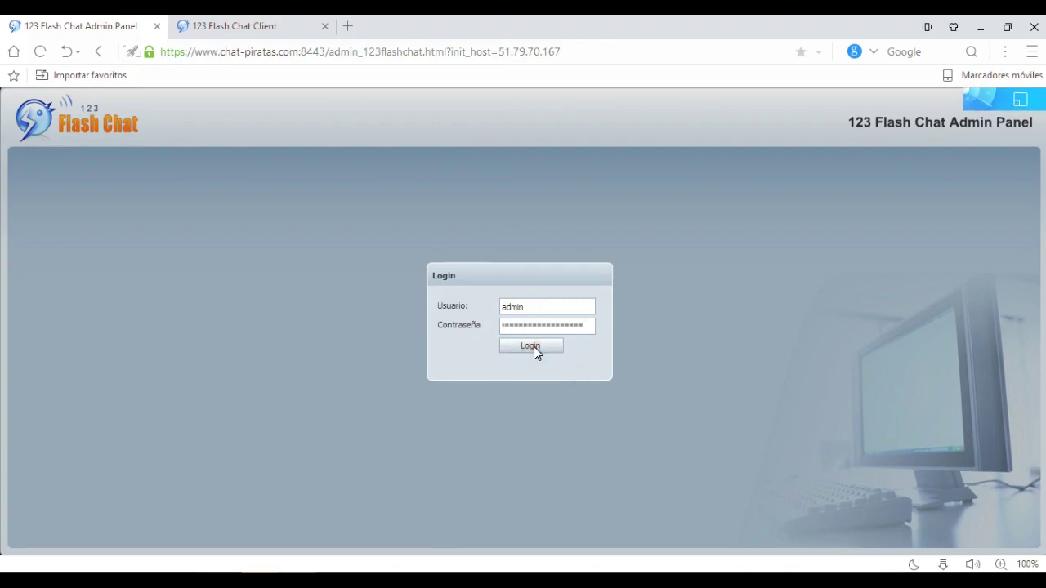
click(534, 346)
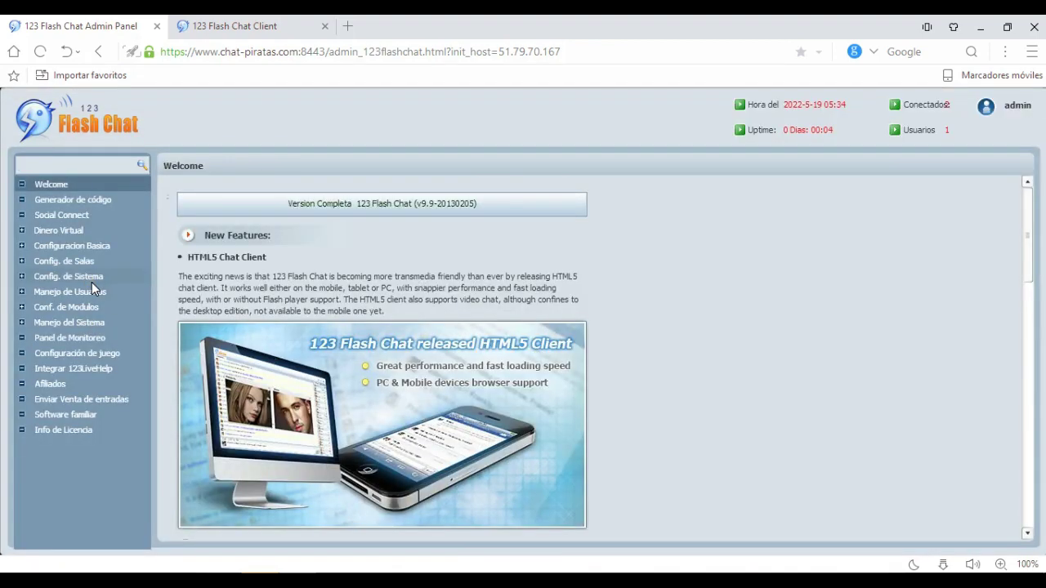
Check the installed 123 Flash Chat version on the welcome page and the details under Info de Licencia.
drag(287, 205, 499, 201)
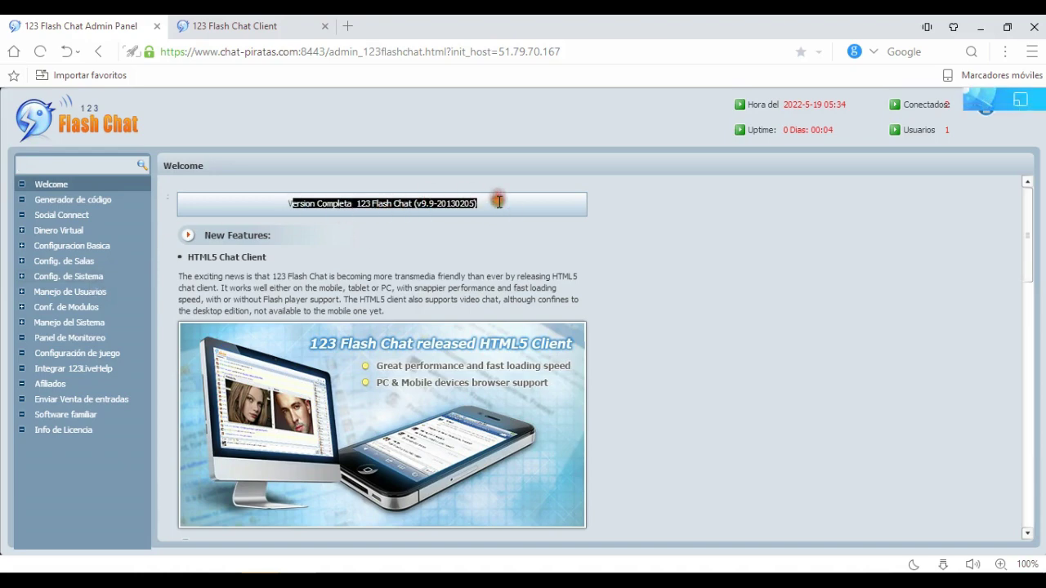
click(59, 431)
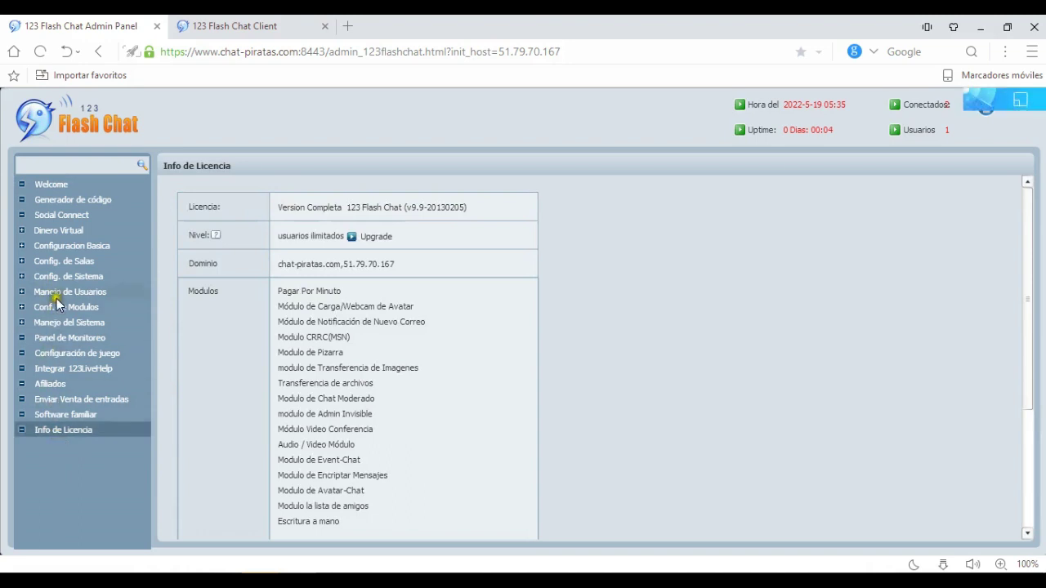
Examine the room list and the basic appearance configuration, and view the basic settings of the Member-only Club room.
click(67, 261)
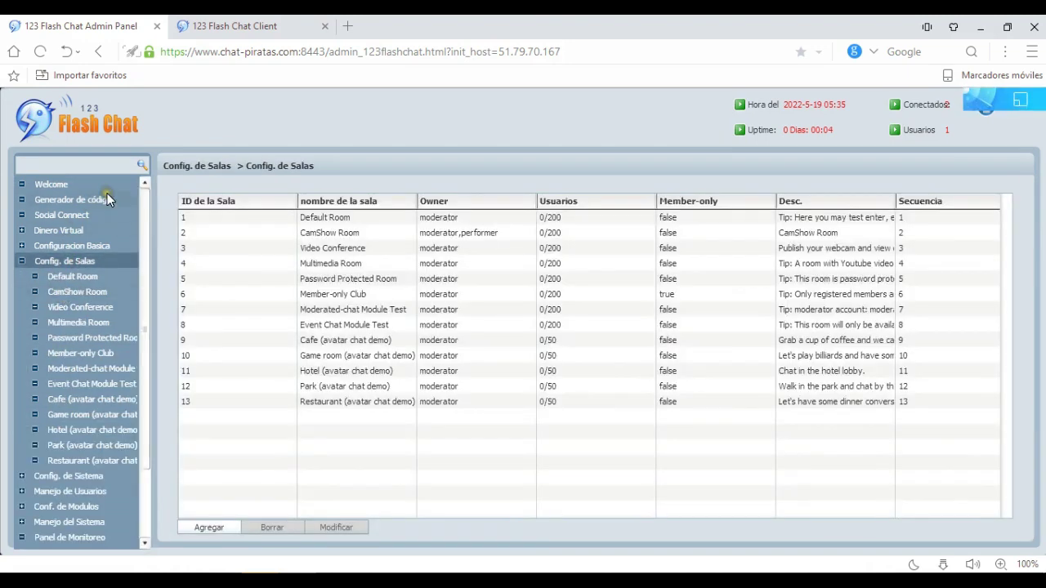
click(99, 245)
click(96, 306)
click(99, 289)
click(99, 260)
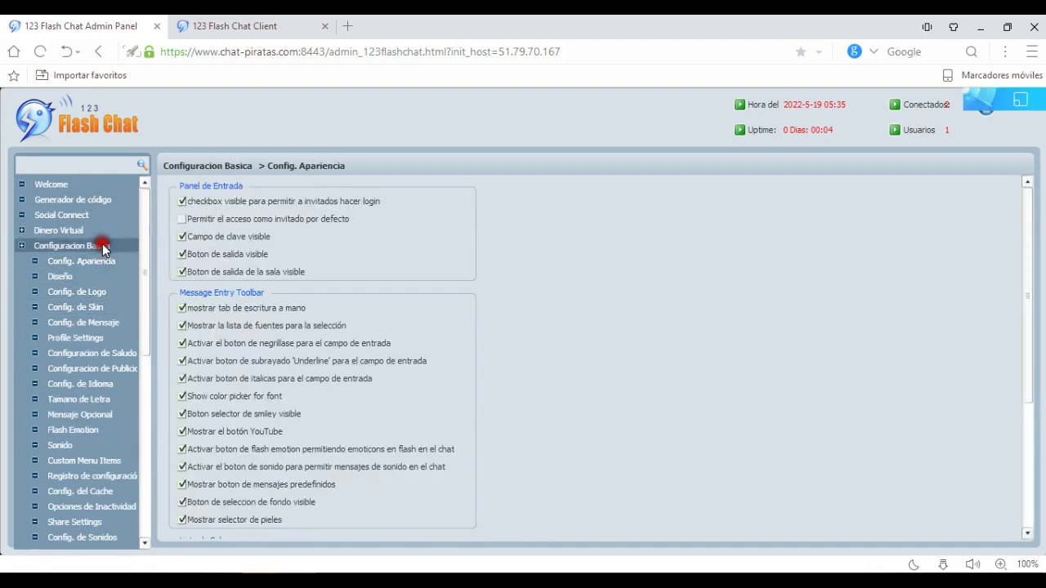
click(89, 245)
click(100, 204)
click(80, 353)
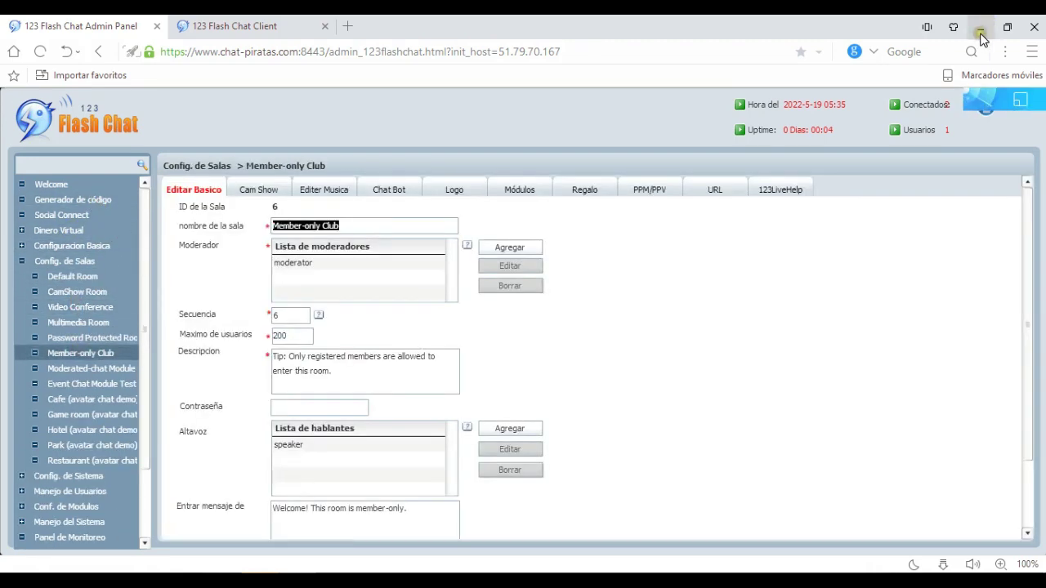